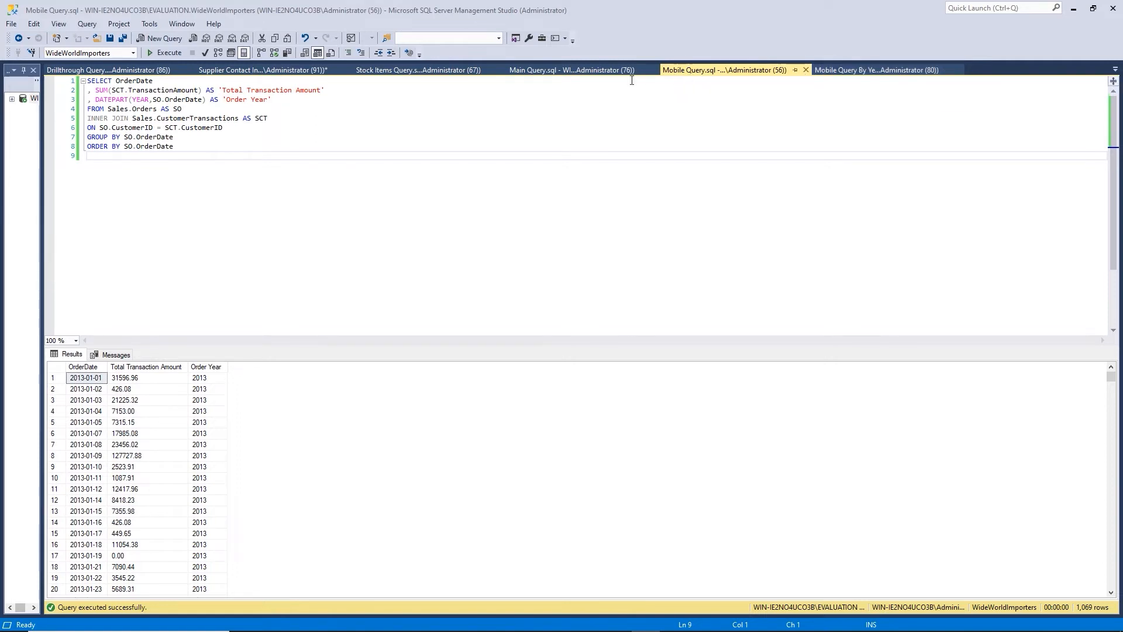
Step: Copy the entire SQL statement from Mobile Query.sql
{"action": "left_click", "coordinate": [125, 100]}
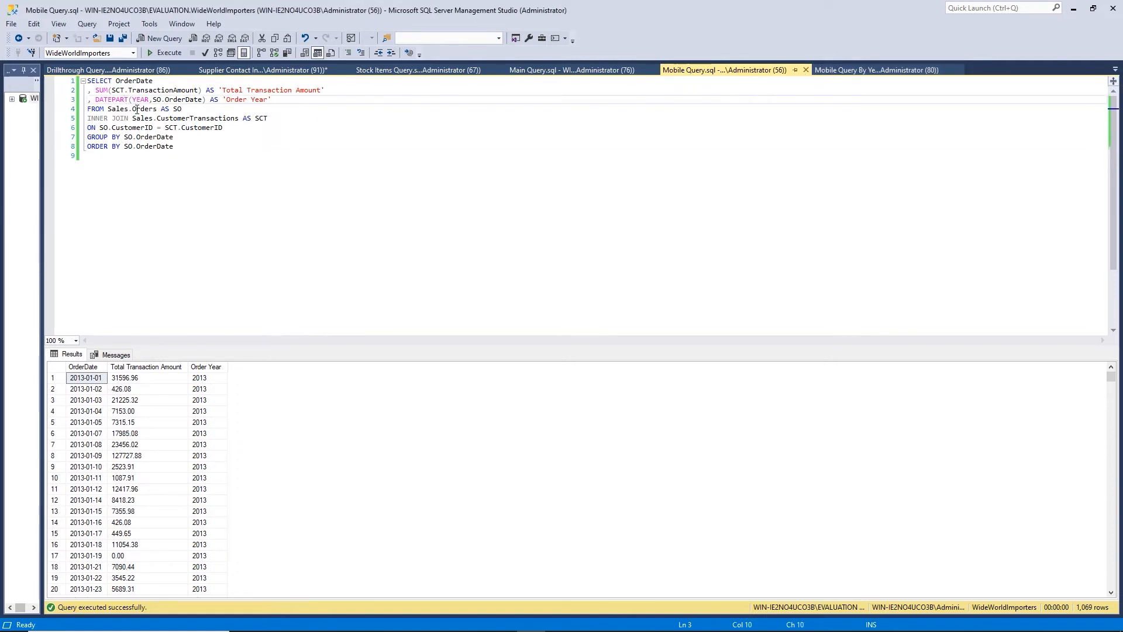
{"action": "key", "text": "ctrl+a"}
{"action": "key", "text": "ctrl+c"}
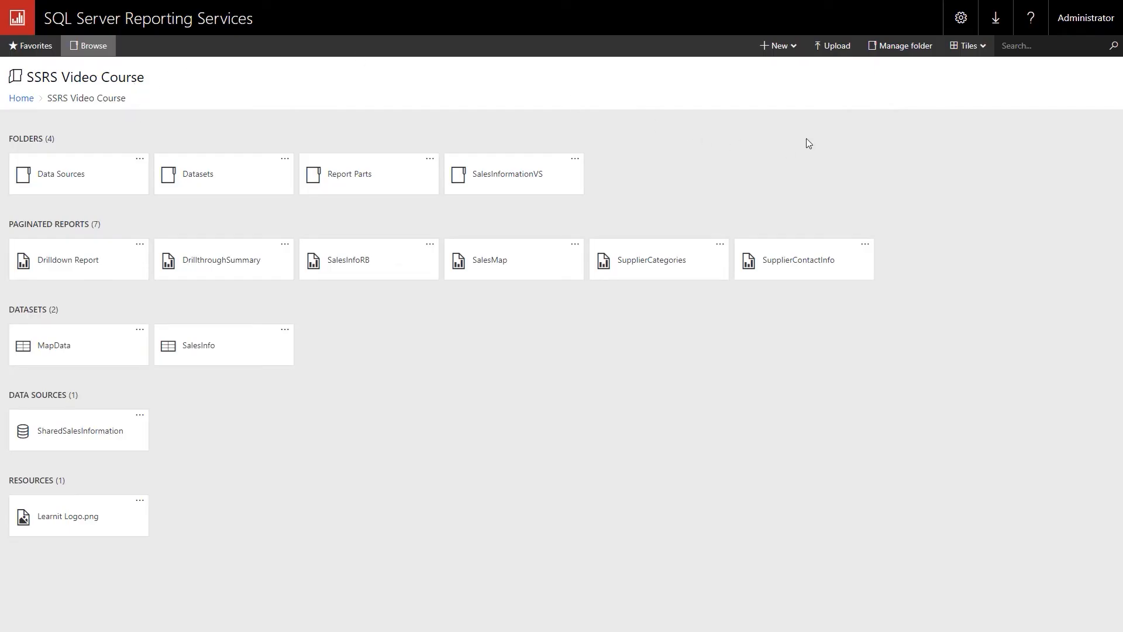
Step: From the SSRS Video Course folder in the Reporting Services portal, create a dataset in Report Builder on the SharedSalesInformation source of TrainingReportServer
{"action": "left_click", "coordinate": [787, 53]}
{"action": "left_click", "coordinate": [753, 168]}
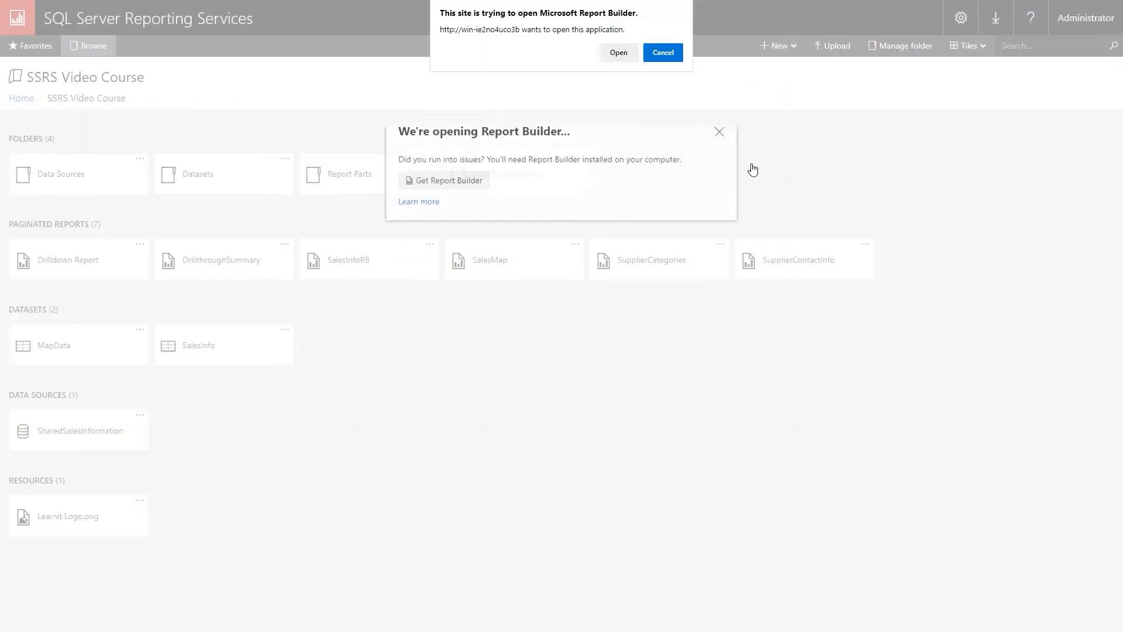
{"action": "left_click", "coordinate": [619, 56]}
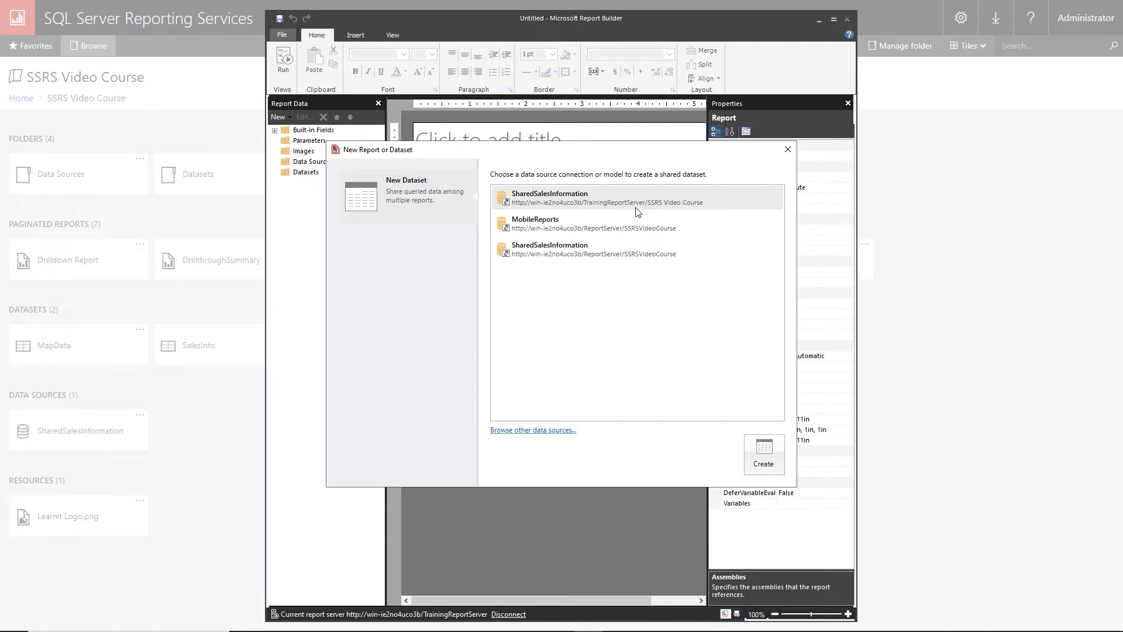
{"action": "left_click", "coordinate": [771, 458]}
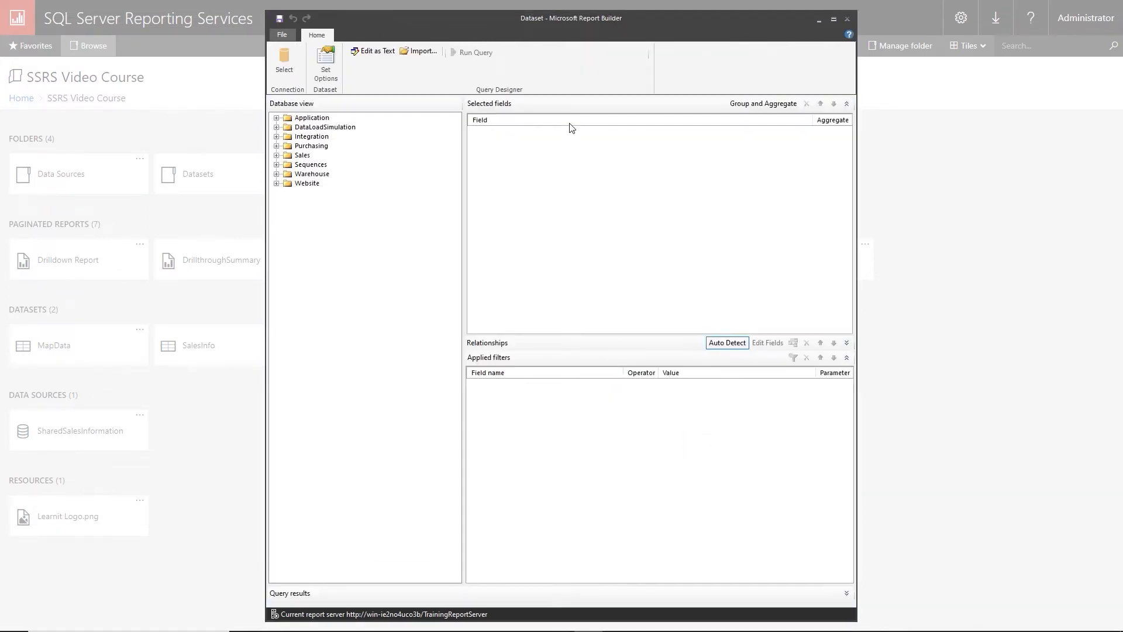
Step: Paste the copied order-date transaction query into the dataset as text and run it
{"action": "left_click", "coordinate": [374, 52]}
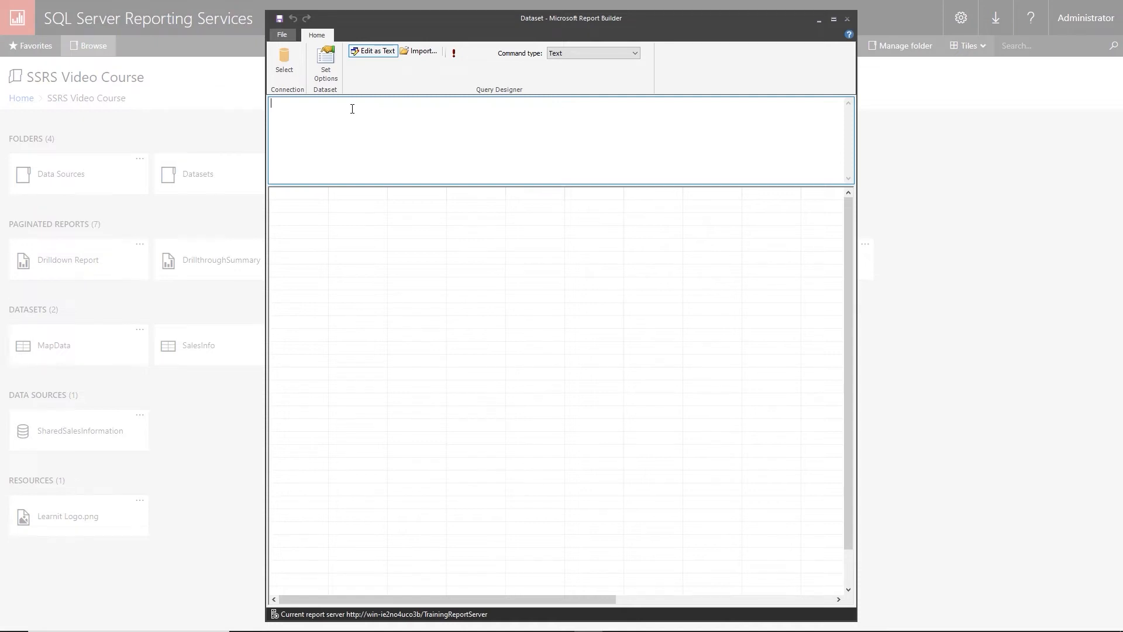
{"action": "key", "text": "ctrl+v"}
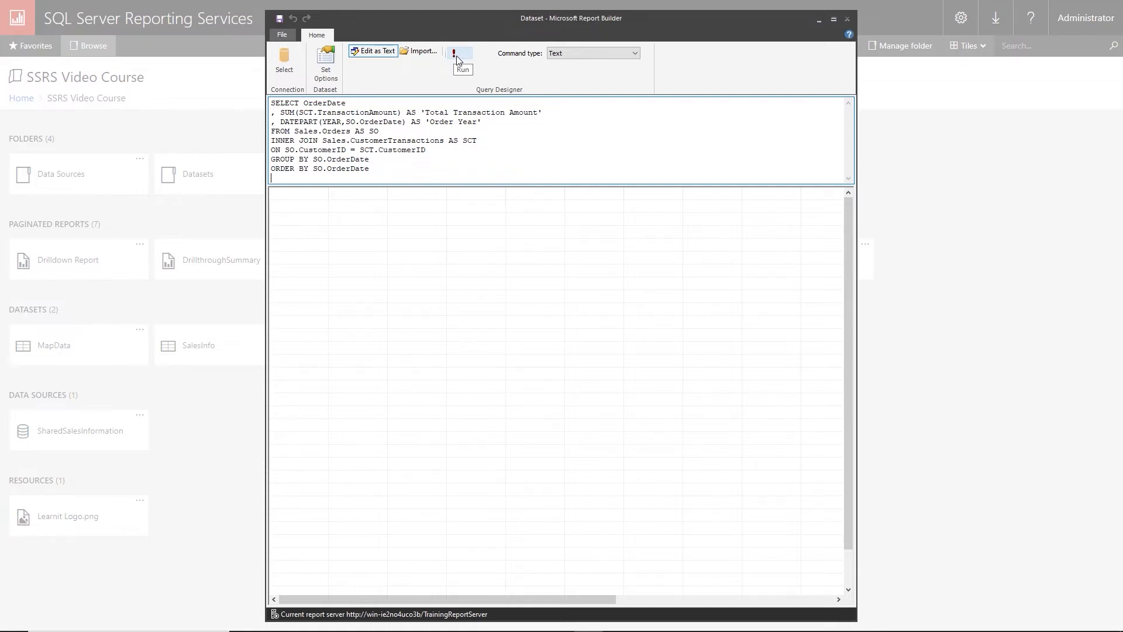
{"action": "left_click", "coordinate": [456, 60]}
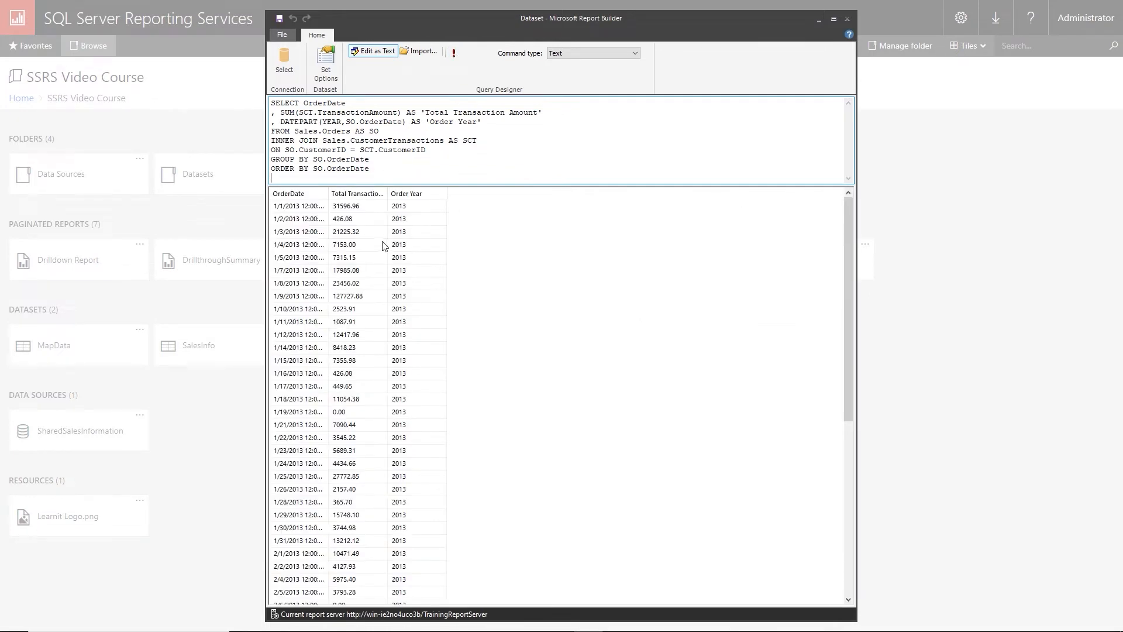
{"action": "left_click", "coordinate": [330, 193]}
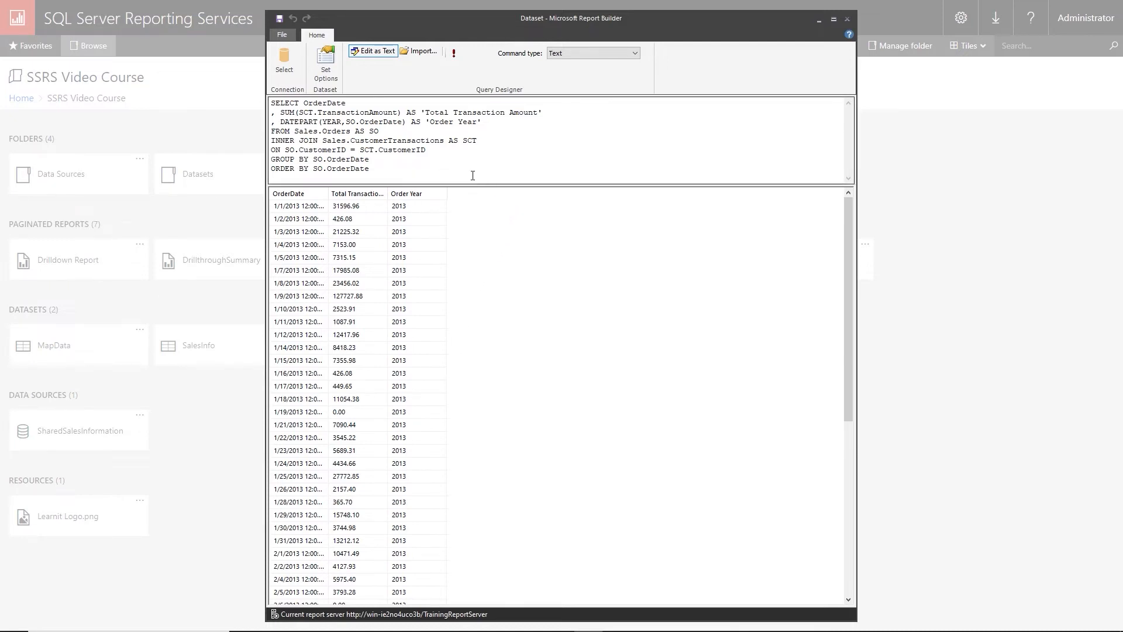
Step: Save the dataset as MobileData in the SSRS Video Course folder, and close Report Builder and the portal's launch notice
{"action": "left_click", "coordinate": [280, 18]}
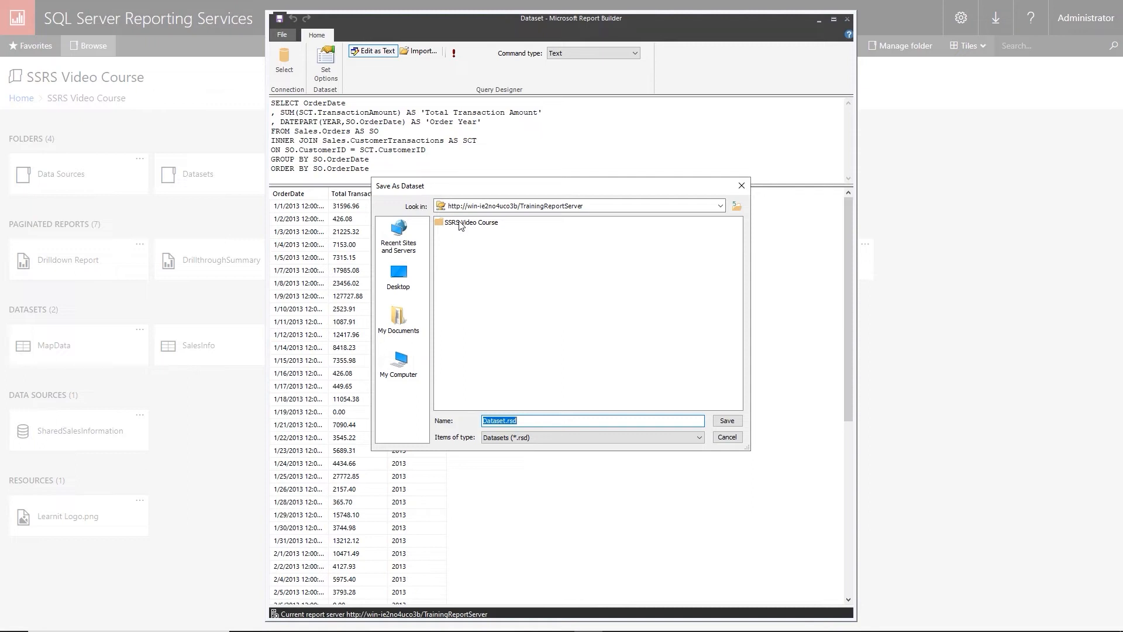
{"action": "double_click", "coordinate": [461, 222]}
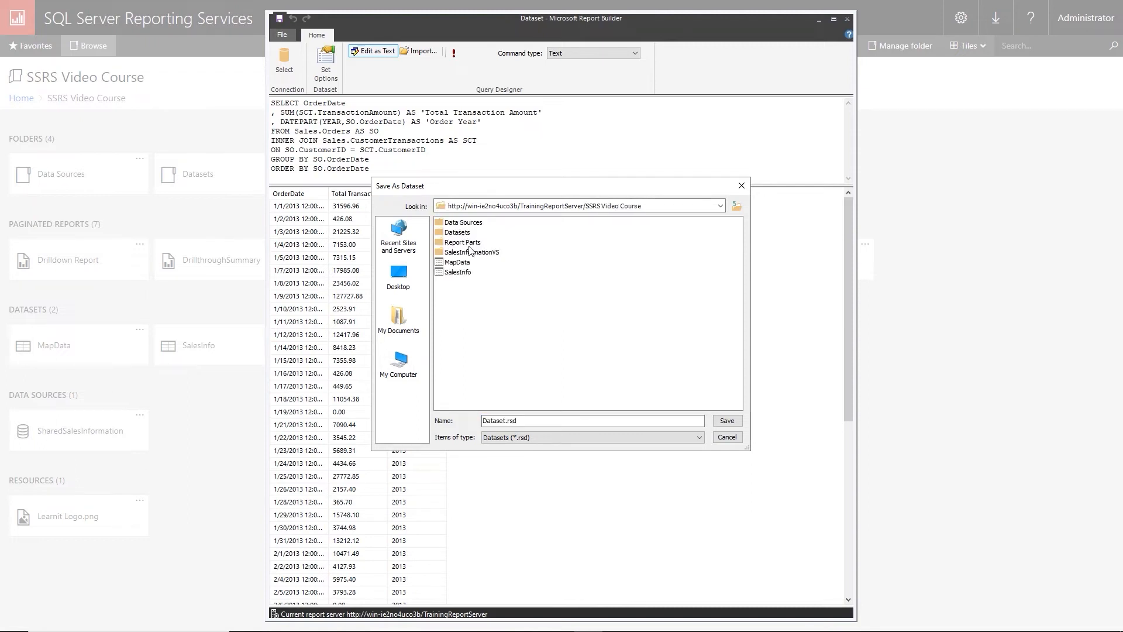
{"action": "left_click", "coordinate": [523, 420]}
{"action": "double_click", "coordinate": [523, 420]}
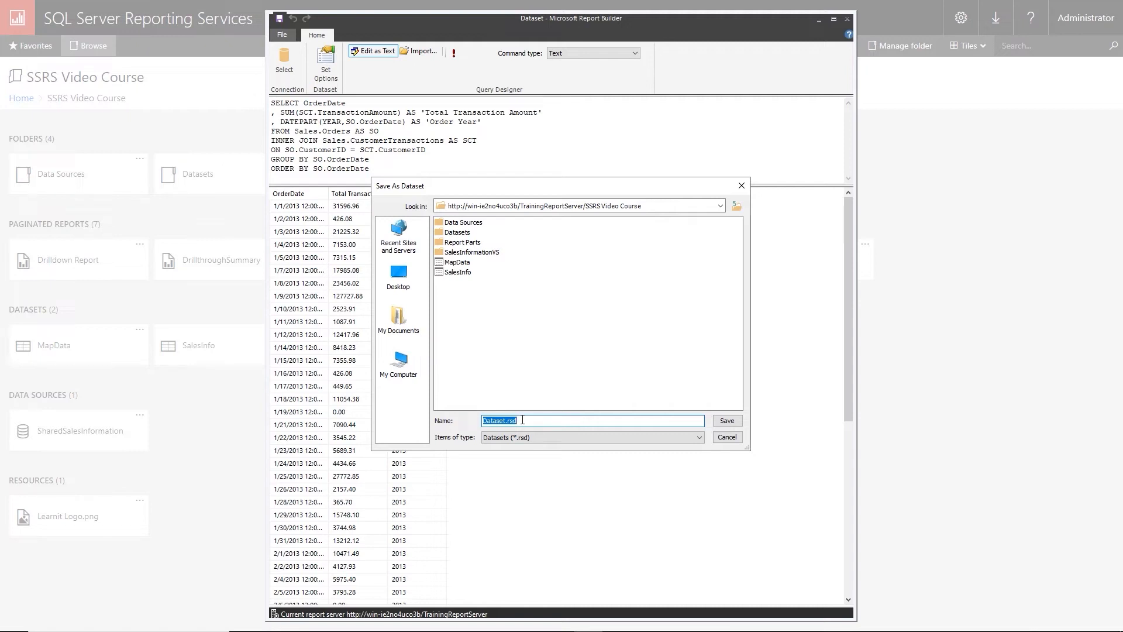
{"action": "type", "text": "MobileData"}
{"action": "left_click", "coordinate": [726, 421]}
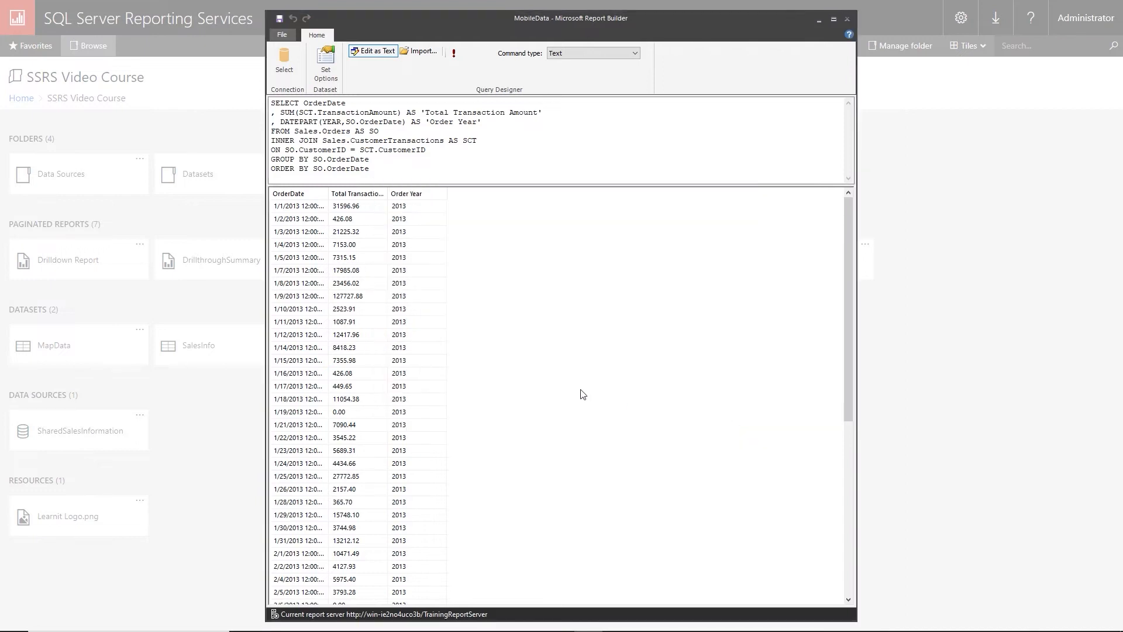
{"action": "left_click", "coordinate": [851, 20]}
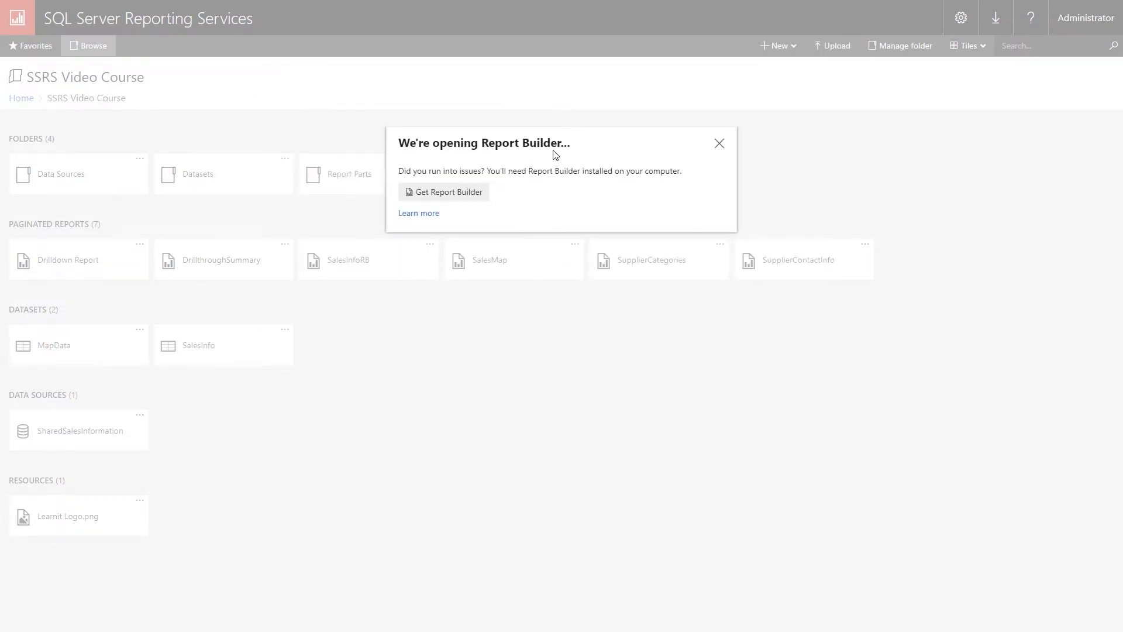
{"action": "left_click", "coordinate": [719, 144]}
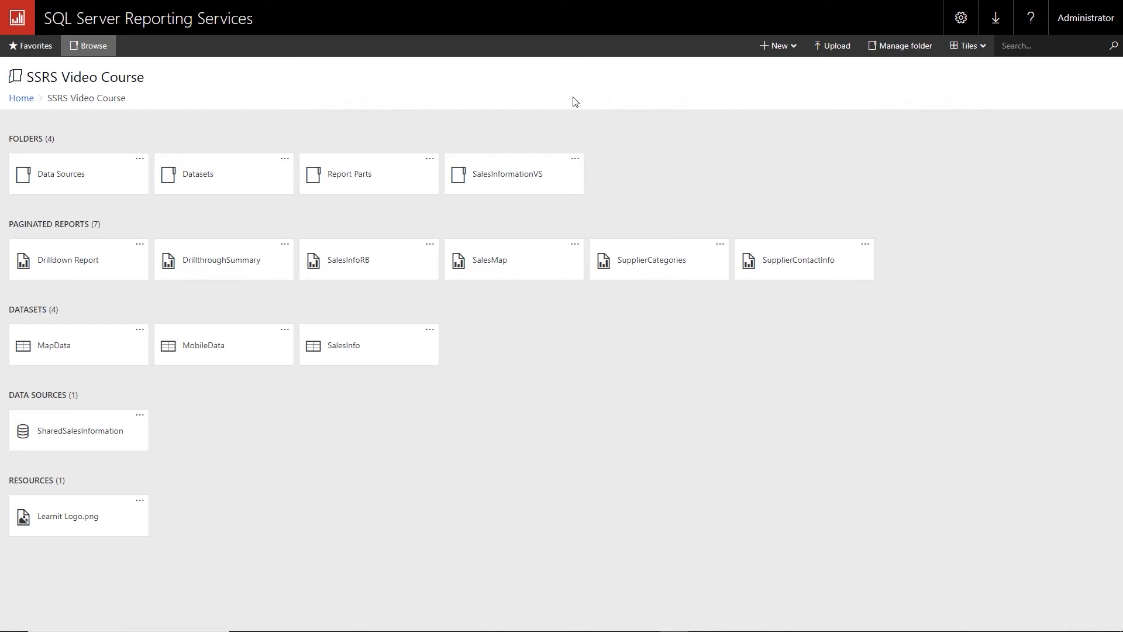
Step: Start another new dataset from the portal and allow Report Builder to open
{"action": "left_click", "coordinate": [784, 51]}
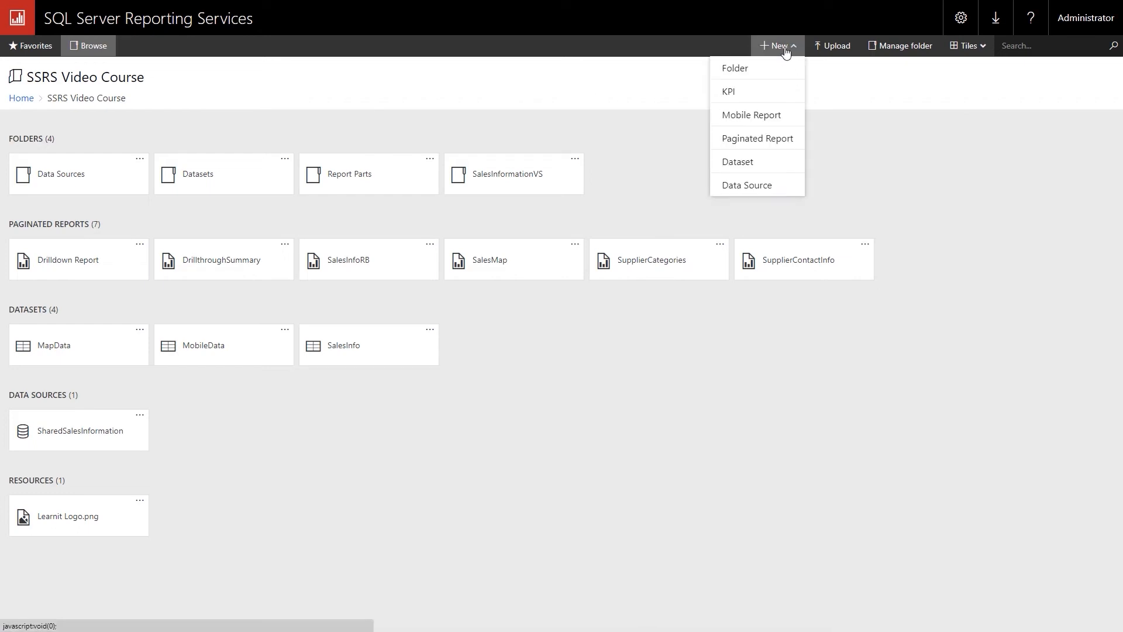
{"action": "left_click", "coordinate": [750, 170]}
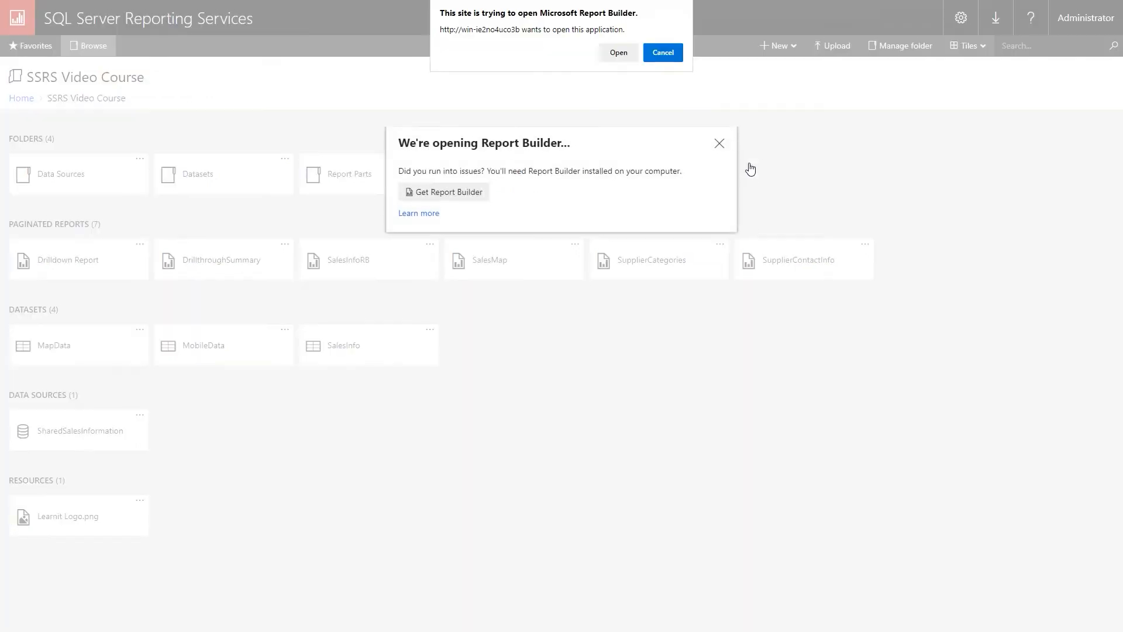
{"action": "left_click", "coordinate": [619, 53]}
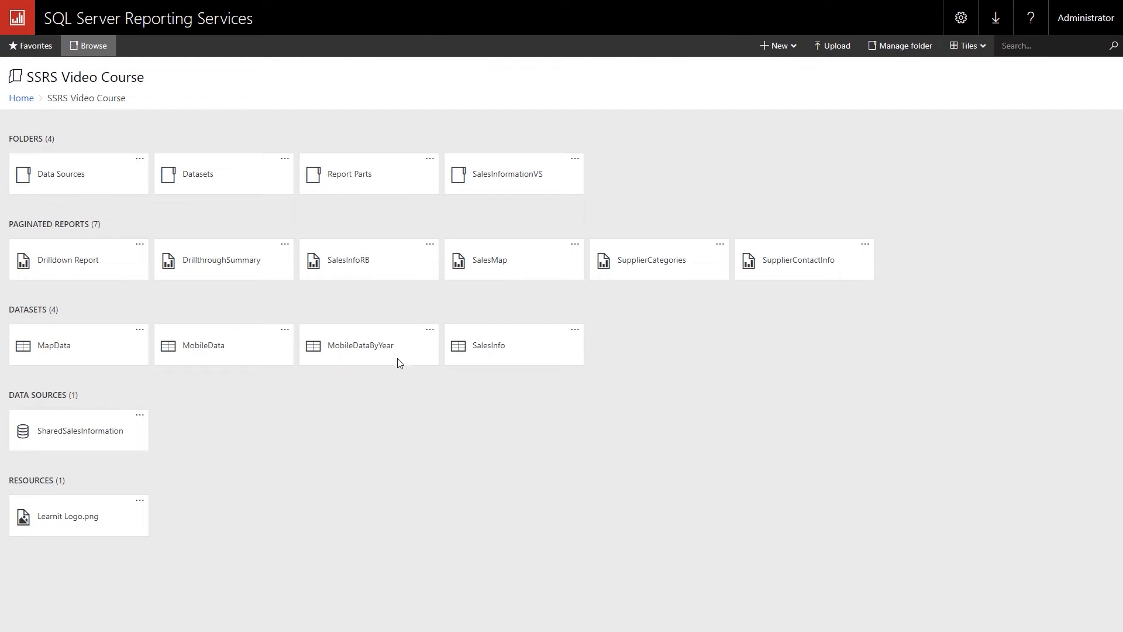
Step: Open the MobileDataByYear dataset for editing in Report Builder and dismiss the portal's launch notice
{"action": "left_click", "coordinate": [359, 351]}
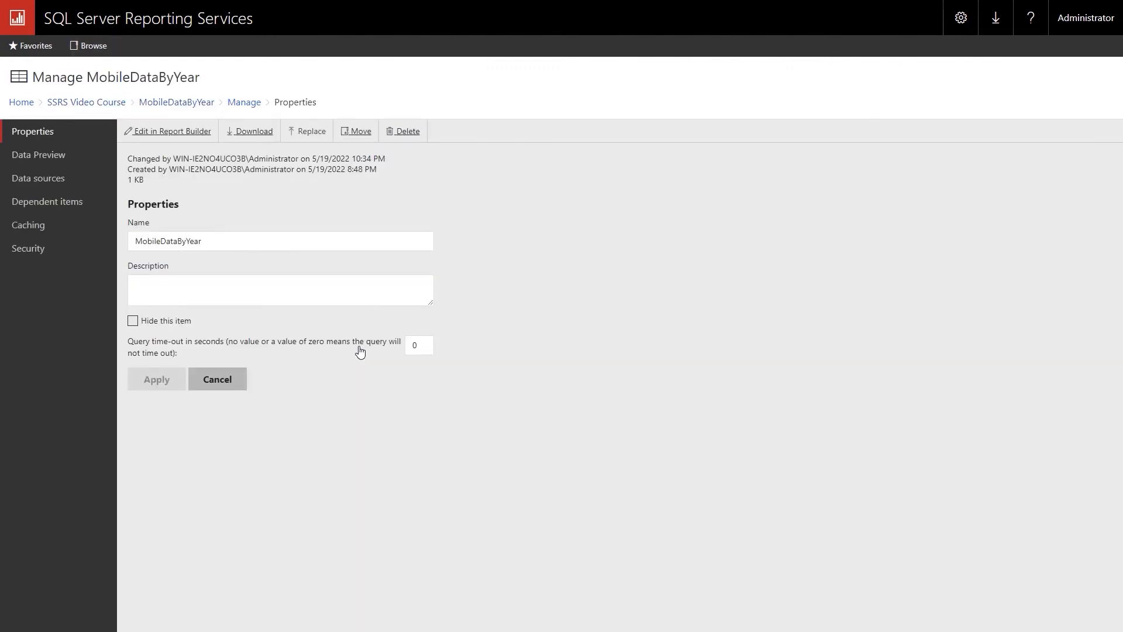
{"action": "left_click", "coordinate": [177, 137]}
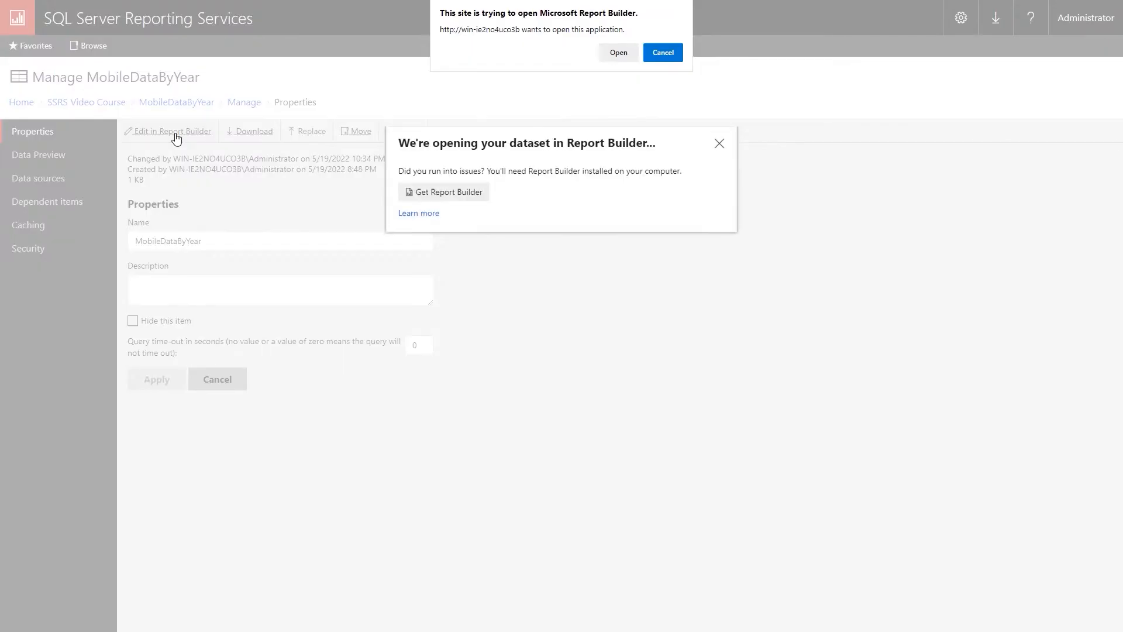
{"action": "left_click", "coordinate": [610, 58]}
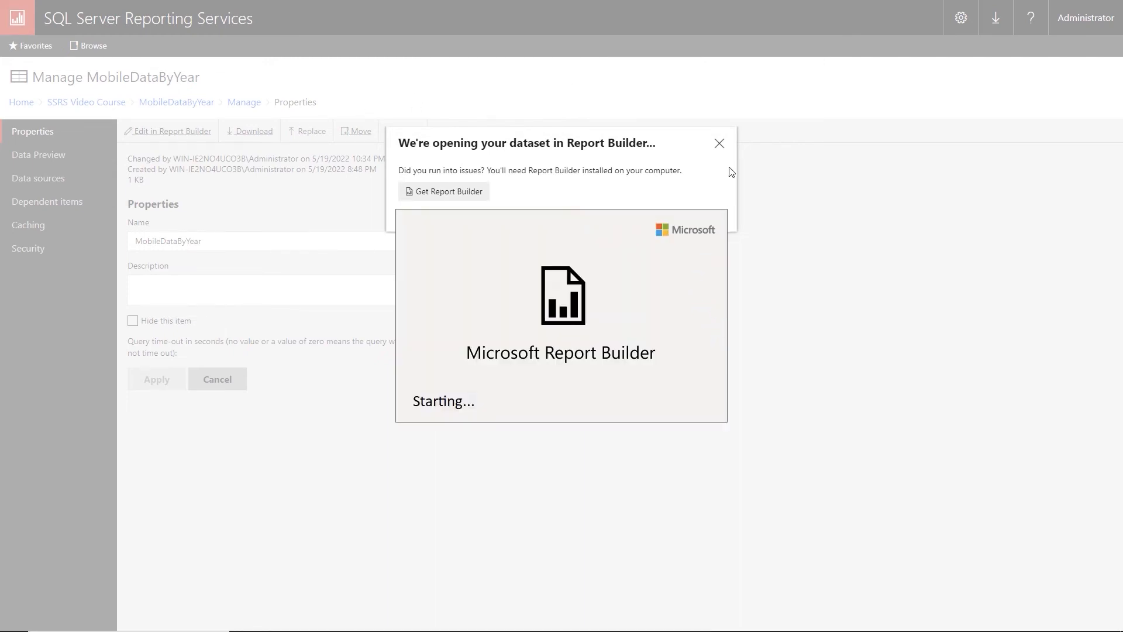
{"action": "left_click", "coordinate": [719, 143]}
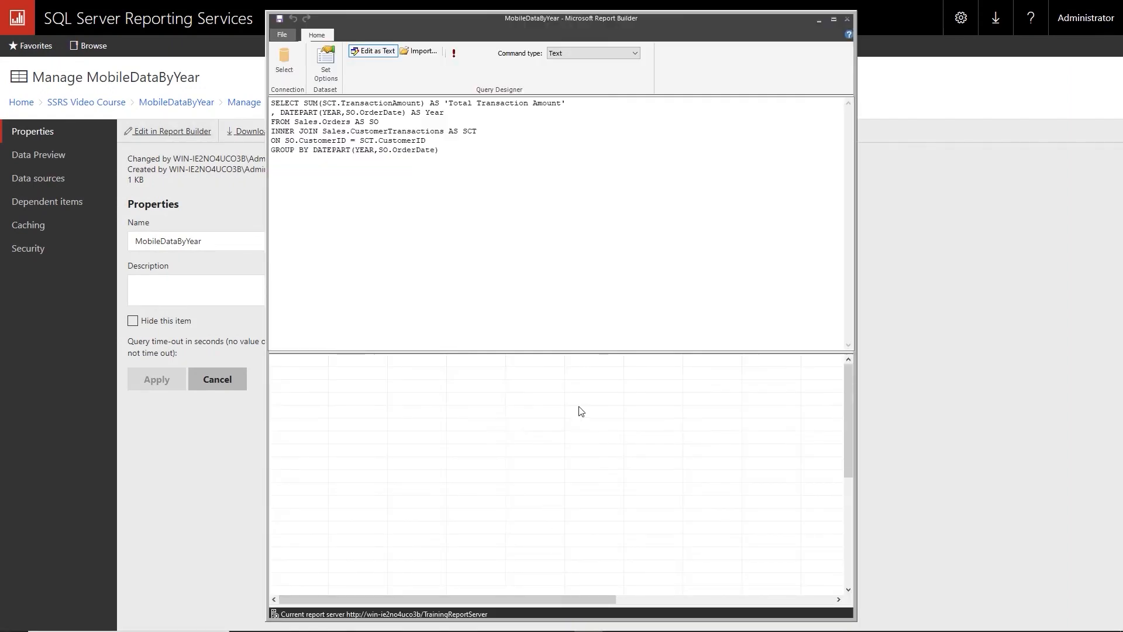
Step: Run the MobileDataByYear query, add ORDER BY Year and rerun it, and close Report Builder to return to the SSRS Video Course folder
{"action": "left_click", "coordinate": [457, 56]}
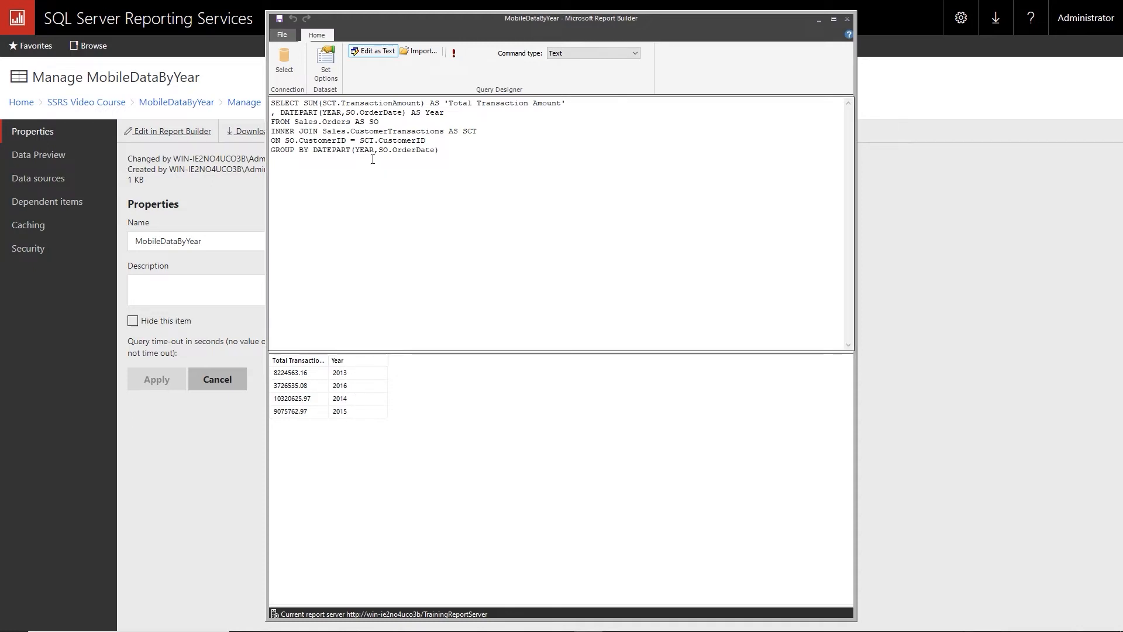
{"action": "left_click", "coordinate": [460, 154]}
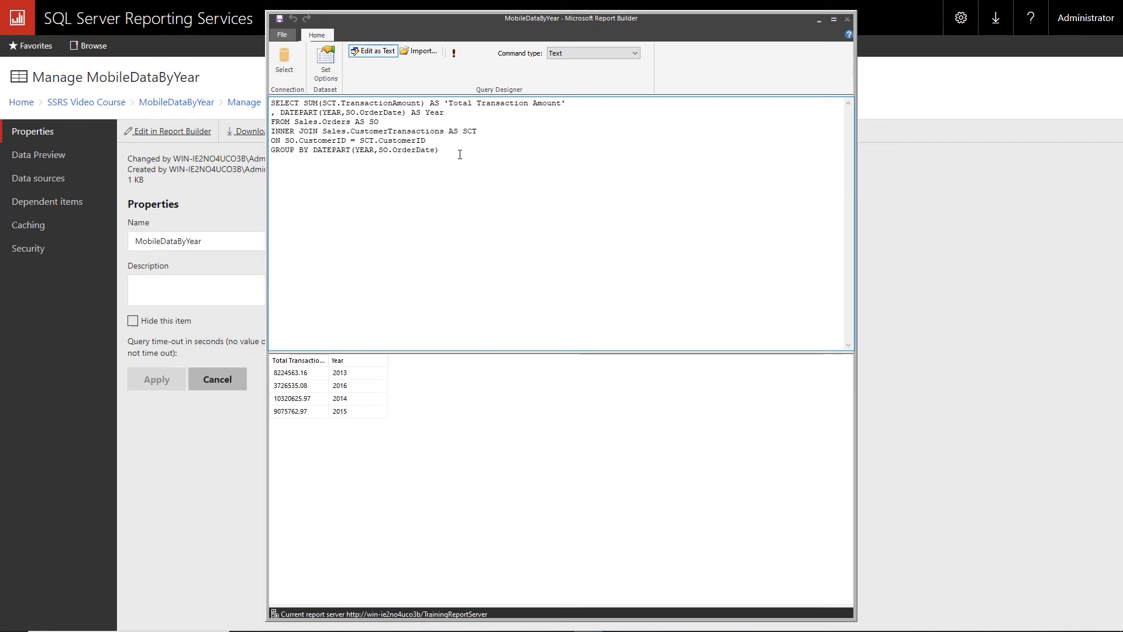
{"action": "type", "text": "ORDER"}
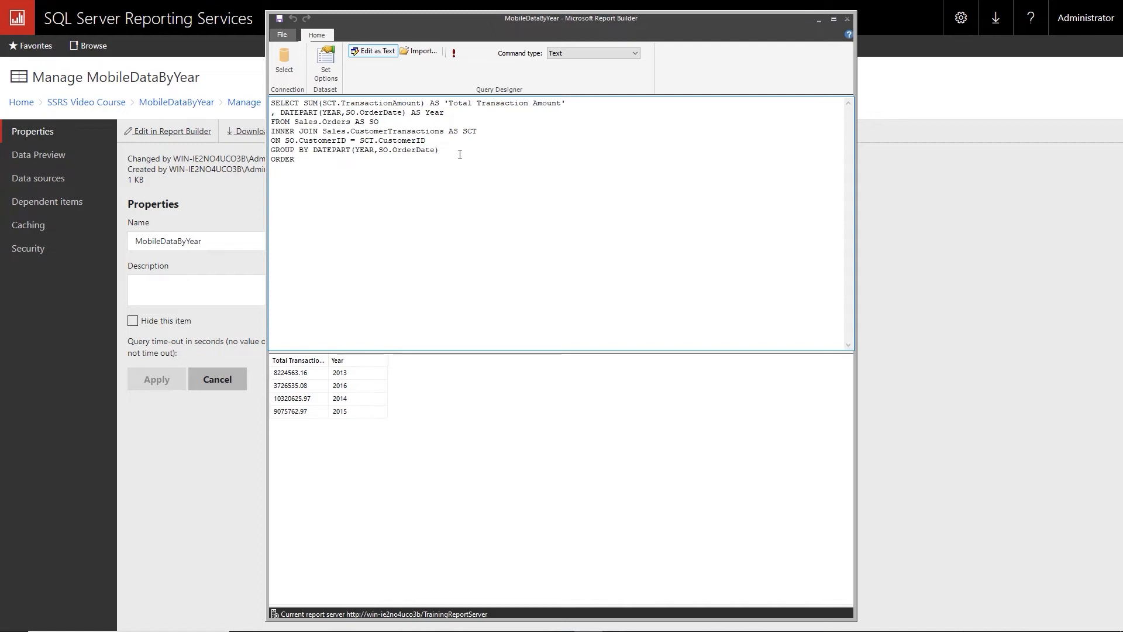
{"action": "type", "text": " BY Year"}
{"action": "left_click", "coordinate": [454, 56]}
{"action": "left_click", "coordinate": [851, 21]}
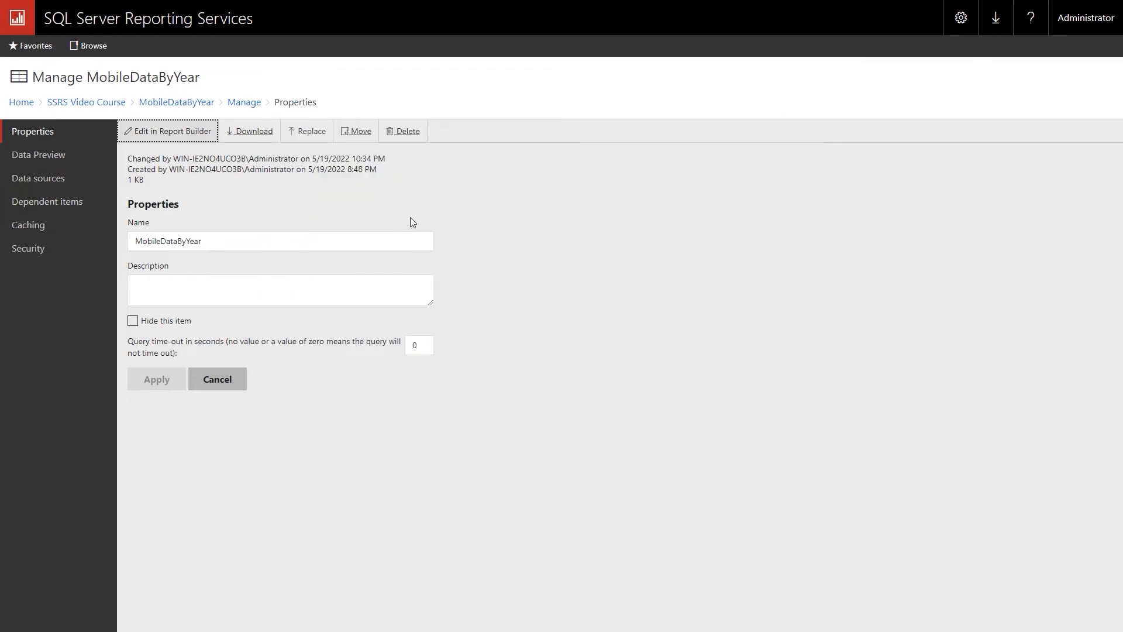
{"action": "left_click", "coordinate": [110, 108]}
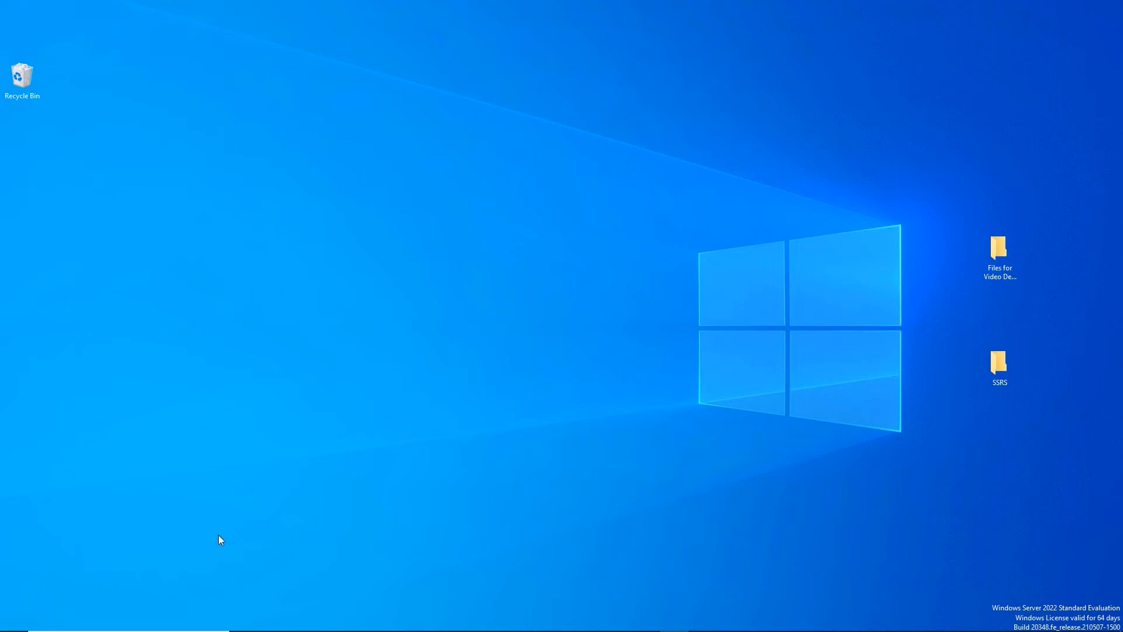
Step: Find and launch Microsoft SQL Server Mobile Report Publisher
{"action": "left_click", "coordinate": [187, 618]}
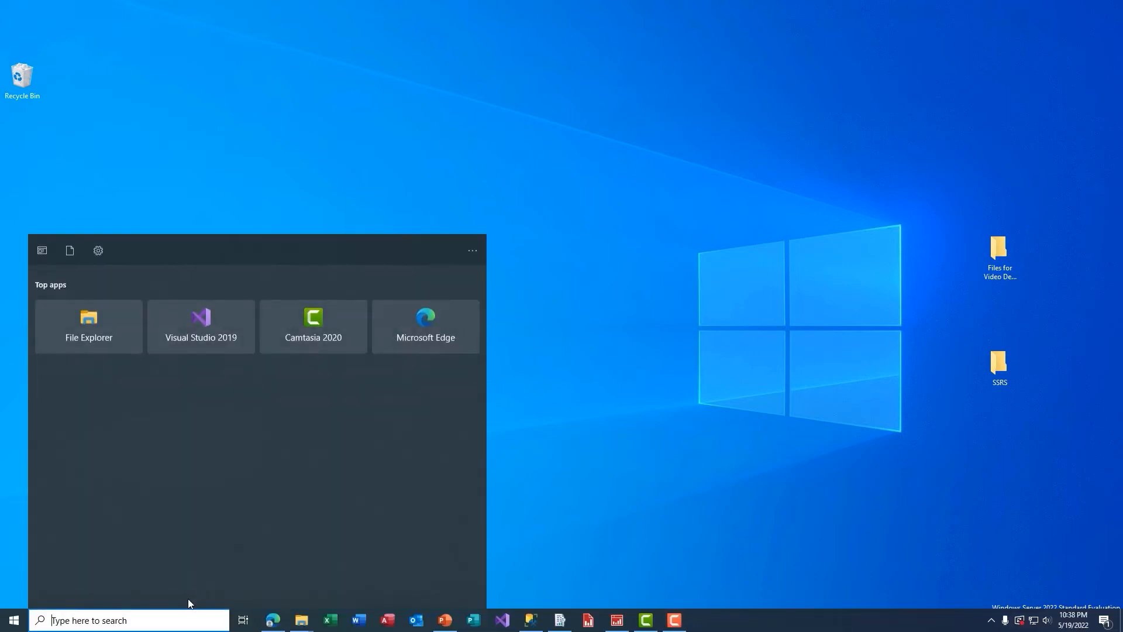
{"action": "type", "text": "mobi"}
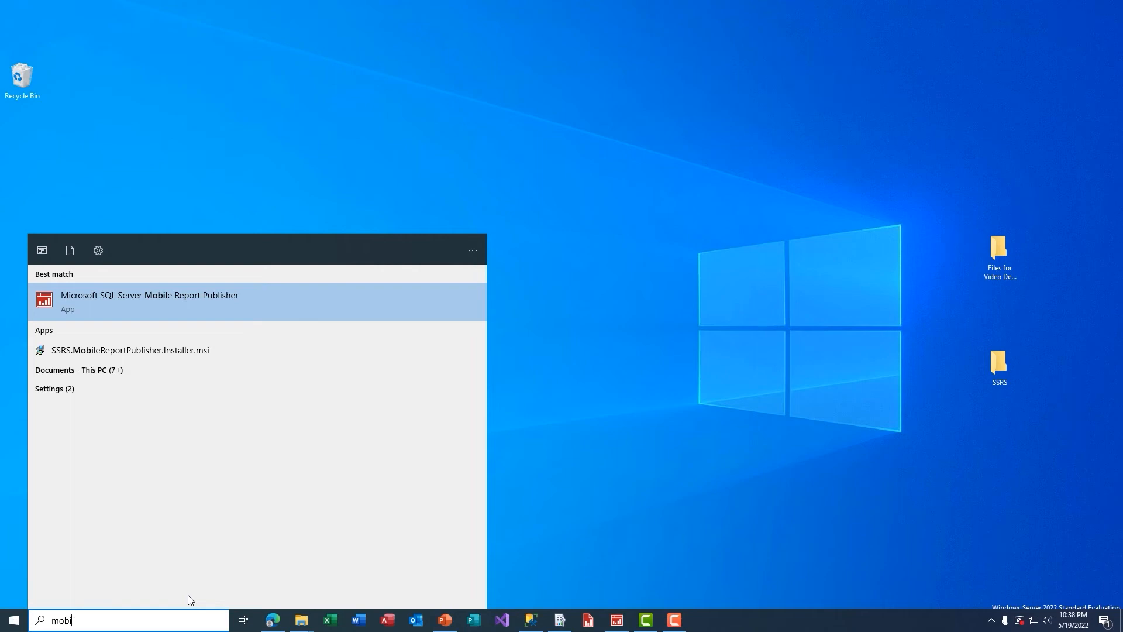
{"action": "key", "text": "Return"}
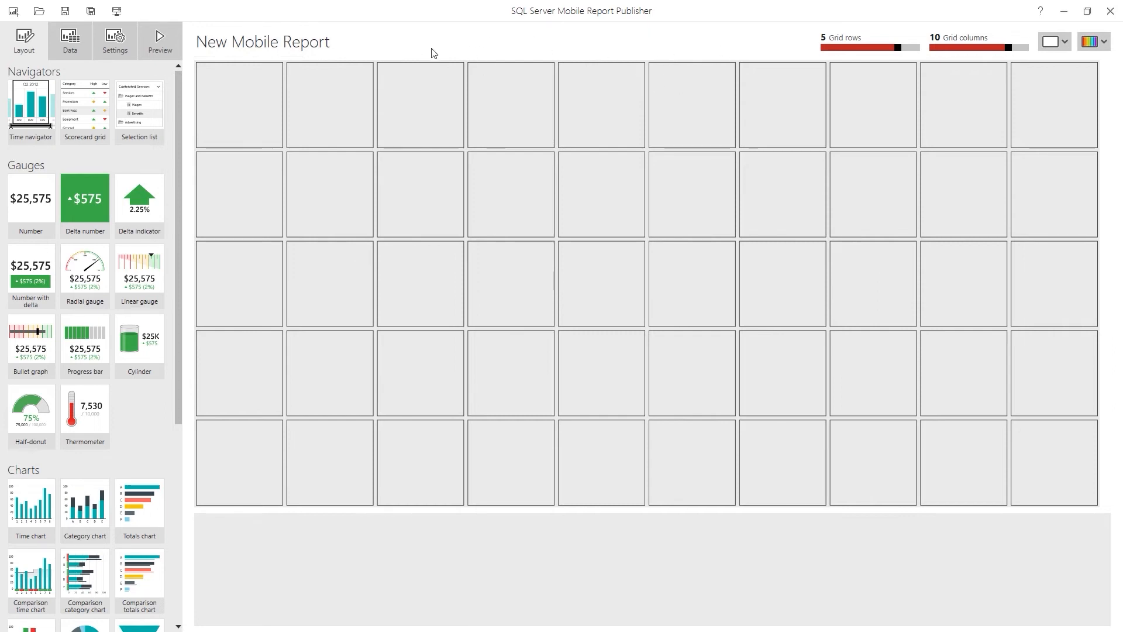
Step: Compare the Tablet and Phone layout grids of the new mobile report, and return to the Master layout
{"action": "left_click", "coordinate": [290, 44]}
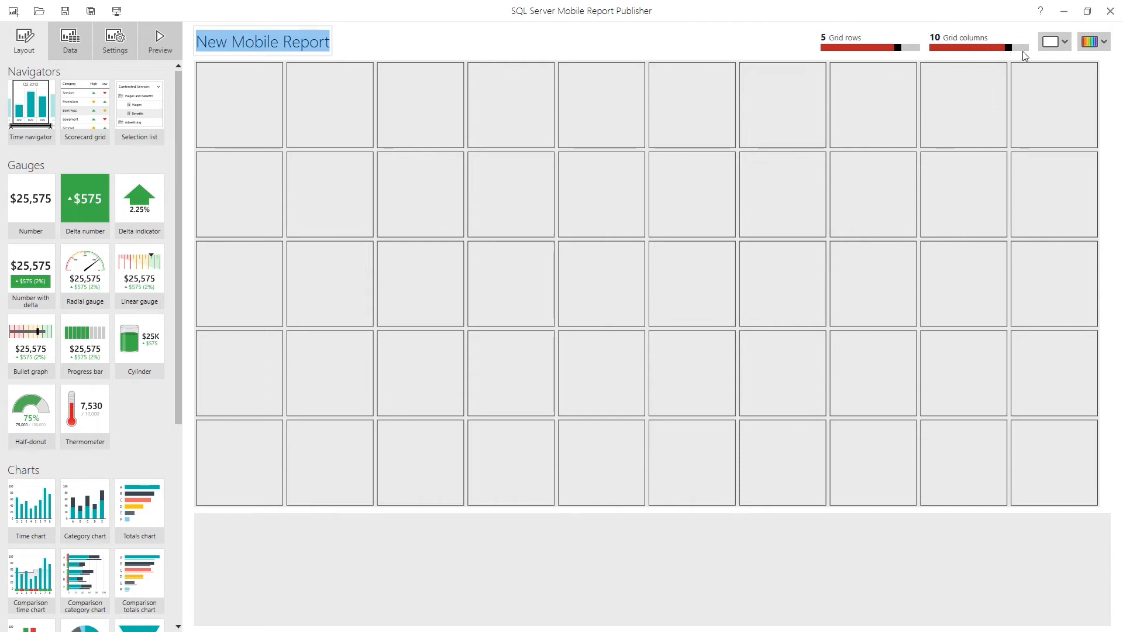
{"action": "left_click", "coordinate": [1064, 42]}
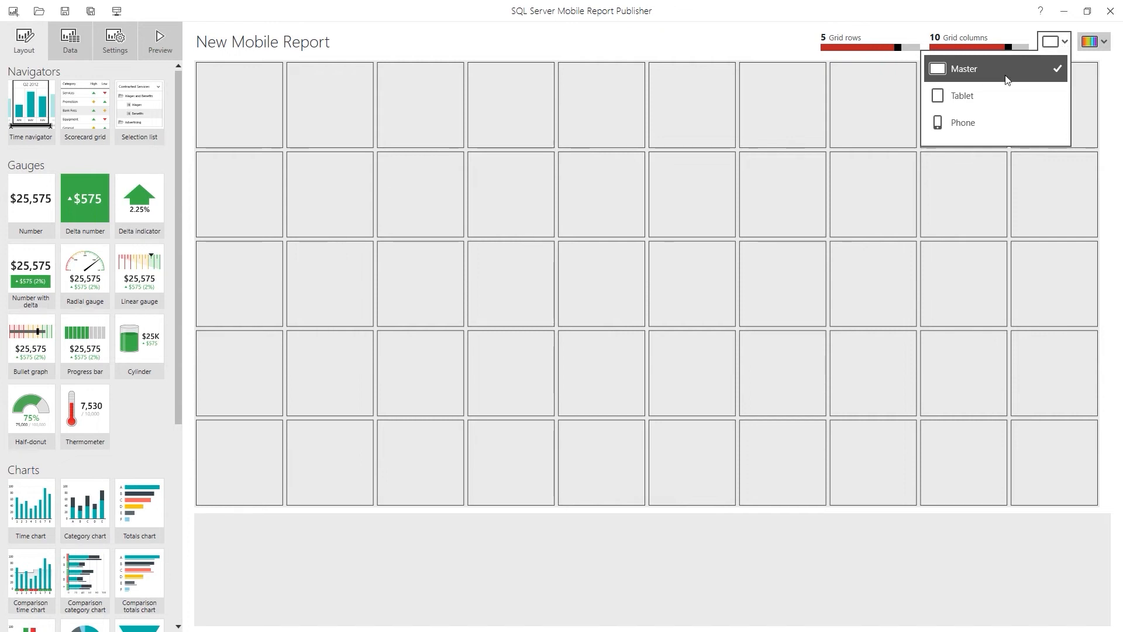
{"action": "left_click", "coordinate": [986, 100]}
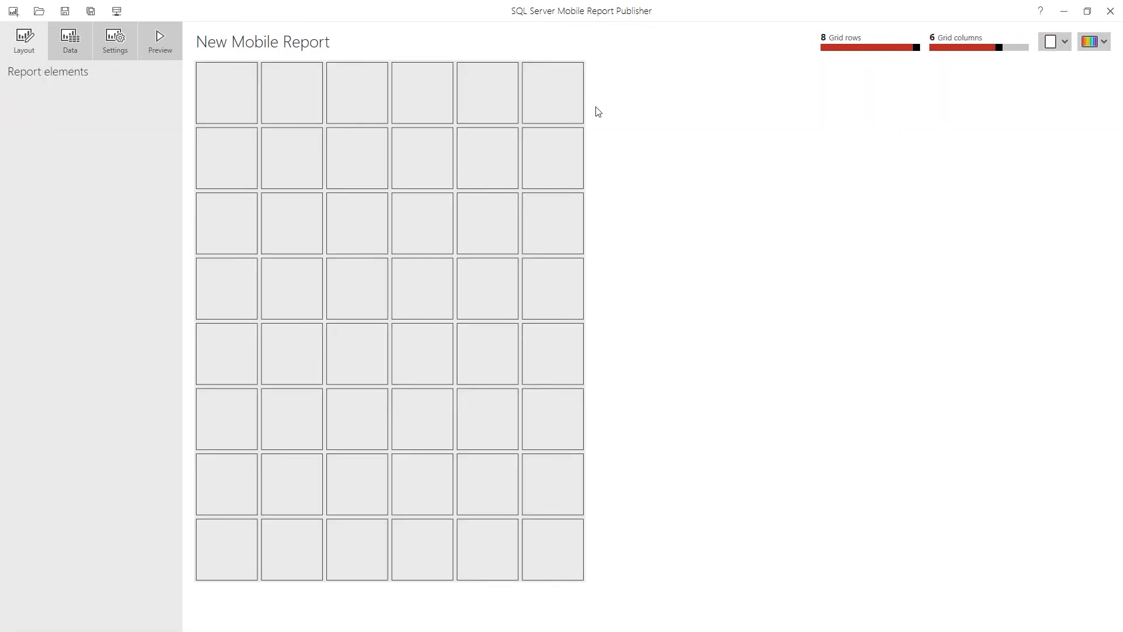
{"action": "left_click", "coordinate": [1054, 47]}
{"action": "left_click", "coordinate": [994, 127]}
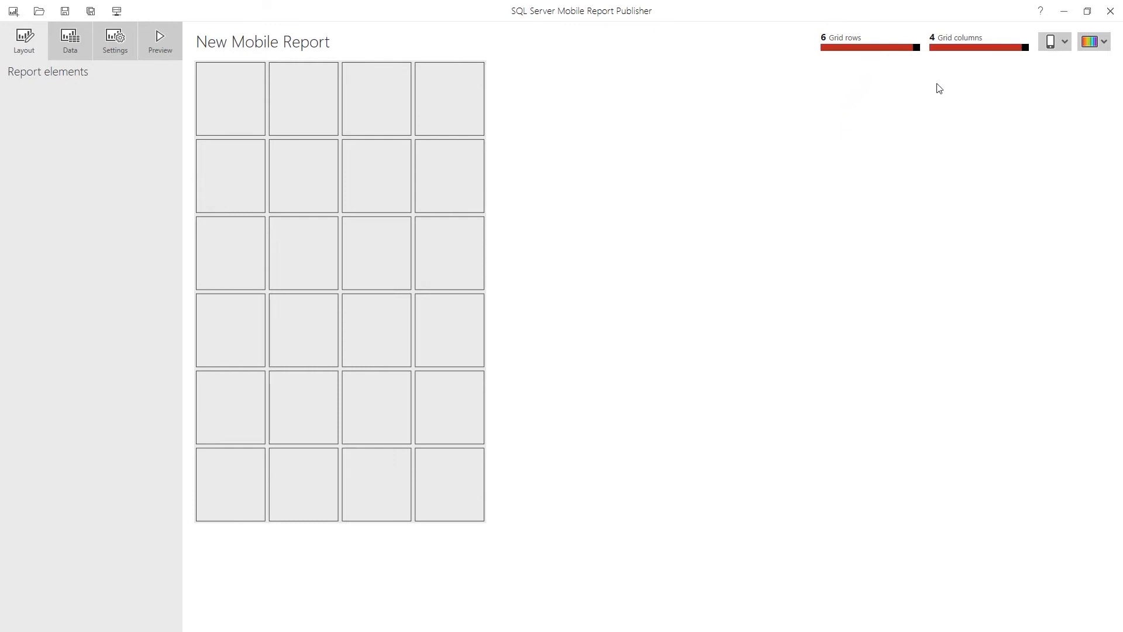
{"action": "left_click", "coordinate": [1061, 51]}
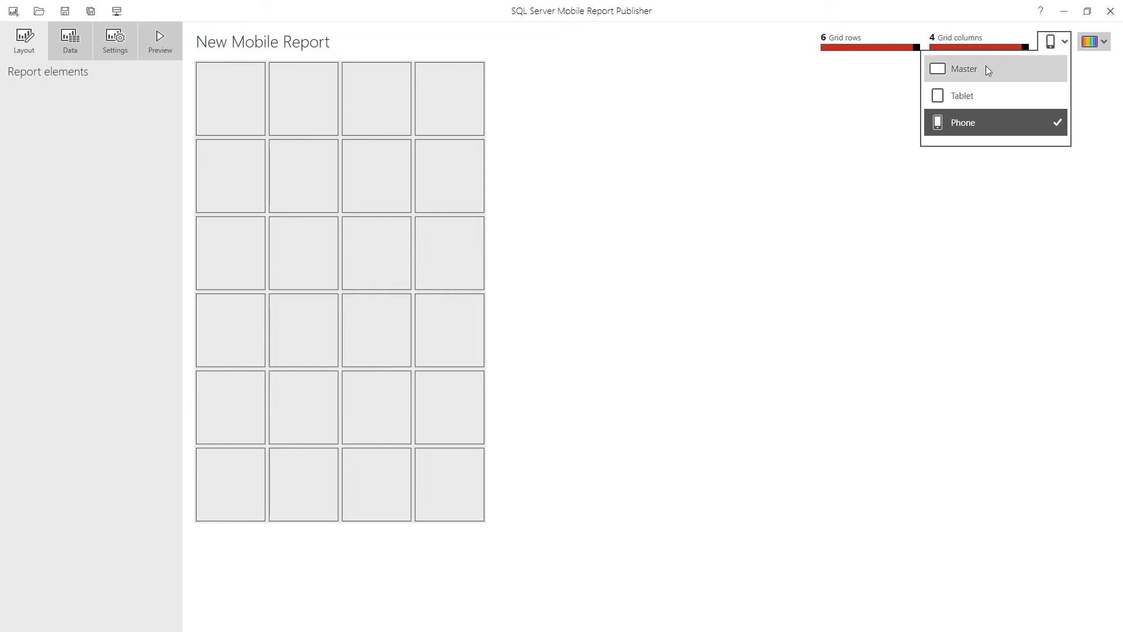
{"action": "left_click", "coordinate": [985, 68]}
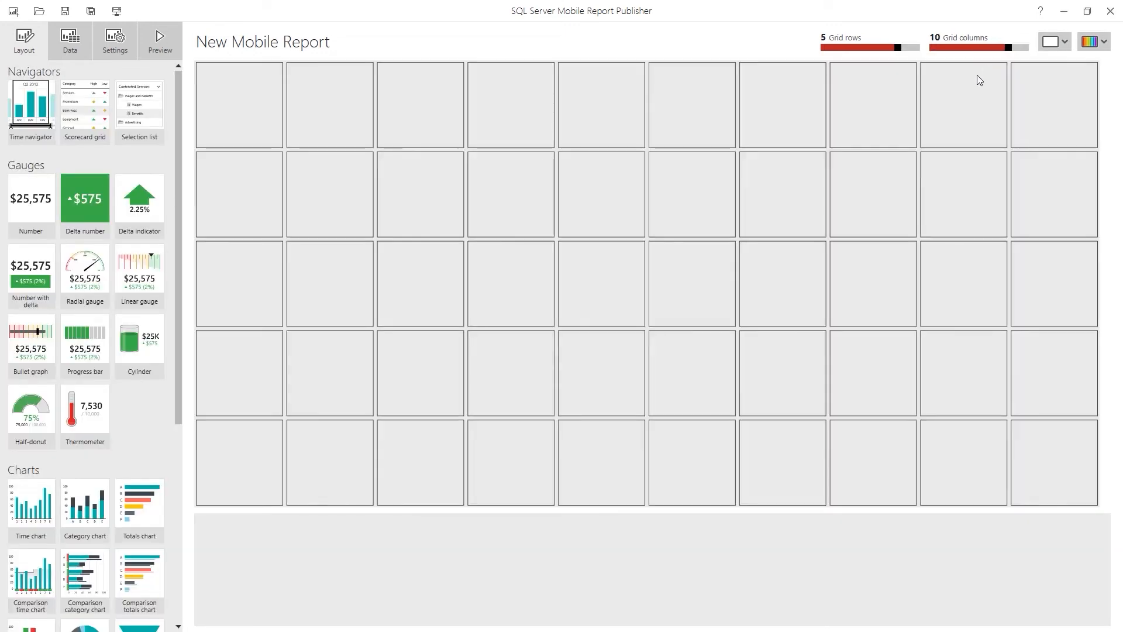
Step: Look over the available color palettes and browse the gallery of navigators, gauges, charts, maps and data grids
{"action": "left_click", "coordinate": [1091, 47]}
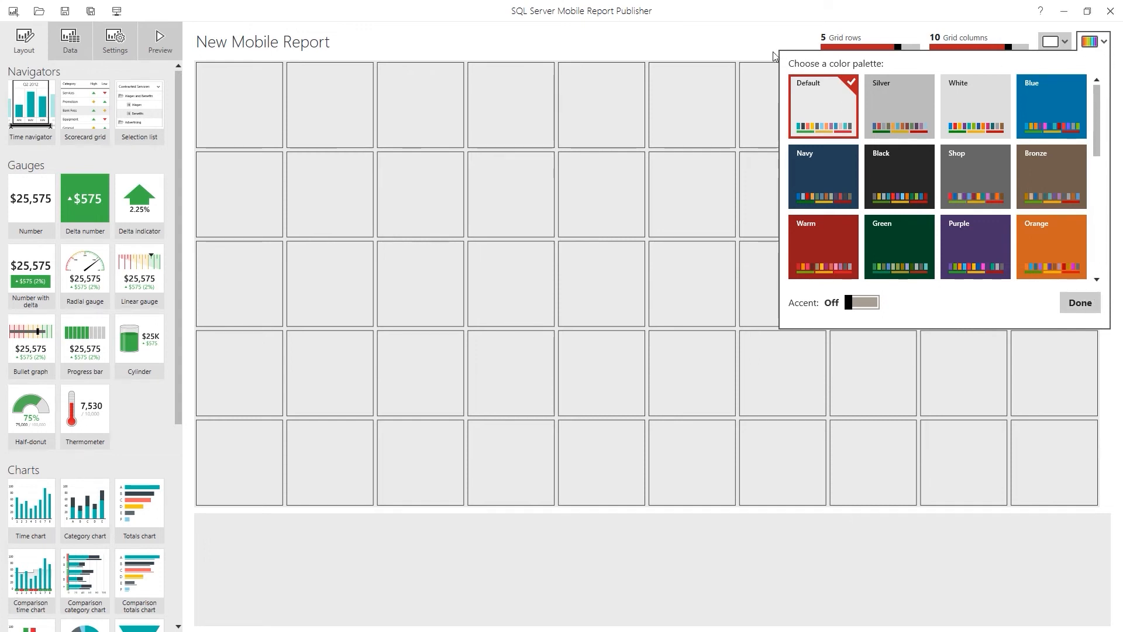
{"action": "left_click", "coordinate": [736, 47]}
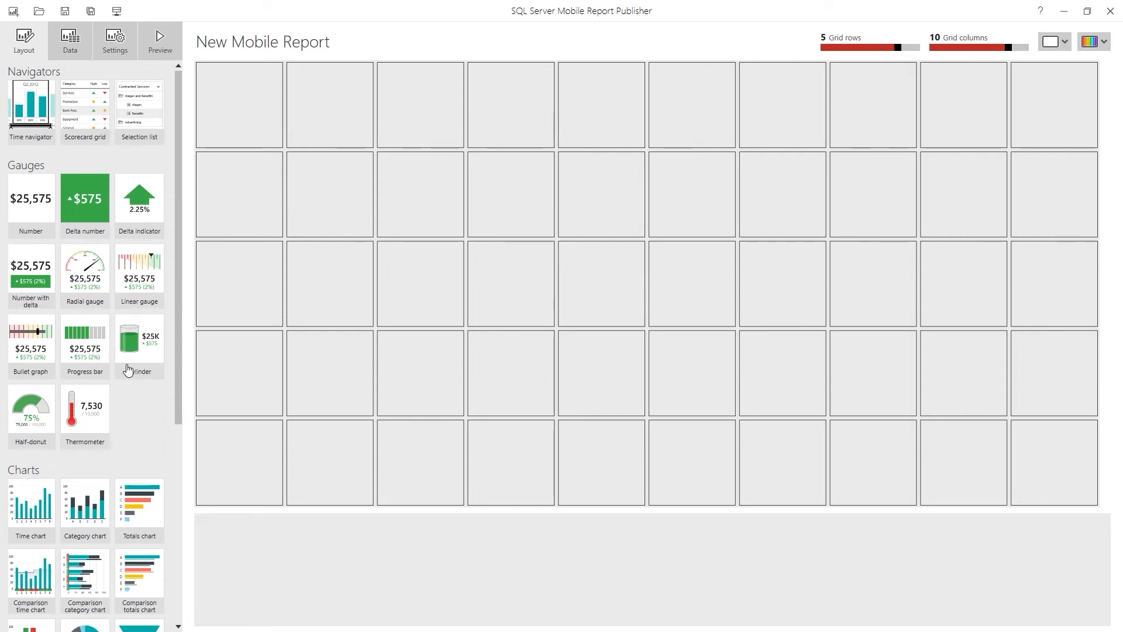
{"action": "scroll", "coordinate": [136, 373], "scroll_direction": "down", "scroll_amount": 1}
{"action": "scroll", "coordinate": [136, 373], "scroll_direction": "down", "scroll_amount": 4}
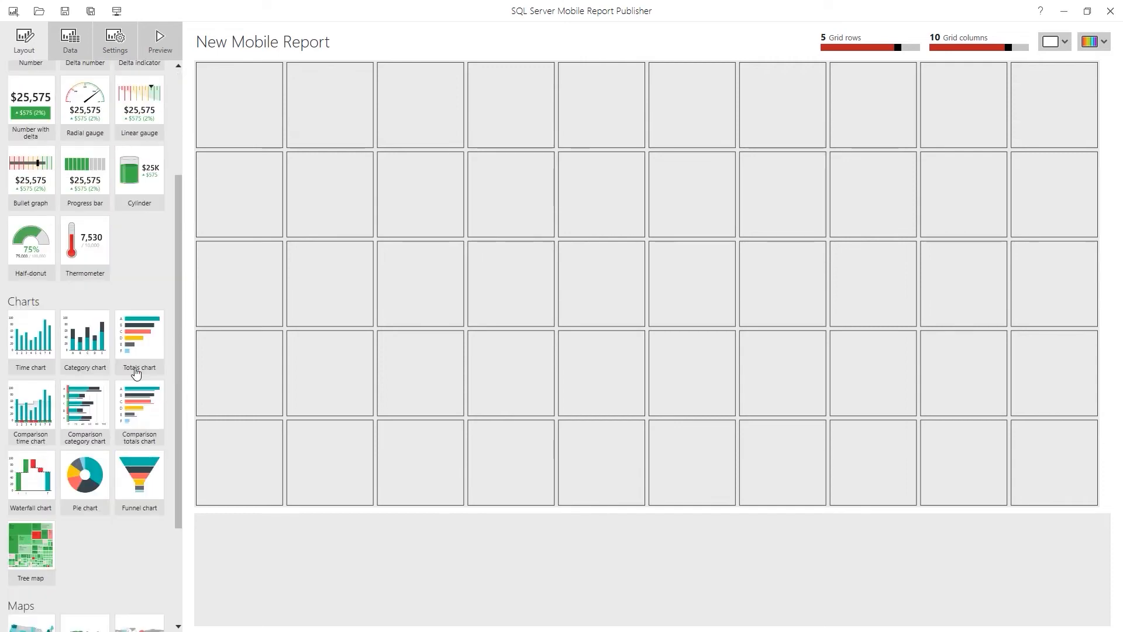
{"action": "scroll", "coordinate": [136, 373], "scroll_direction": "down", "scroll_amount": 3}
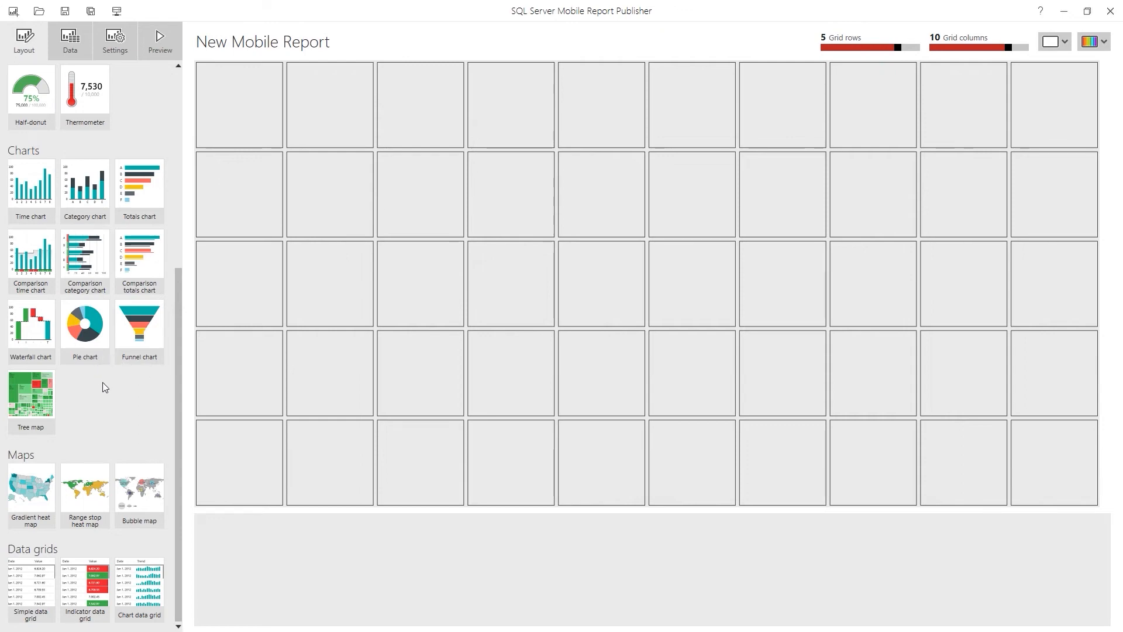
{"action": "scroll", "coordinate": [103, 381], "scroll_direction": "up", "scroll_amount": 3}
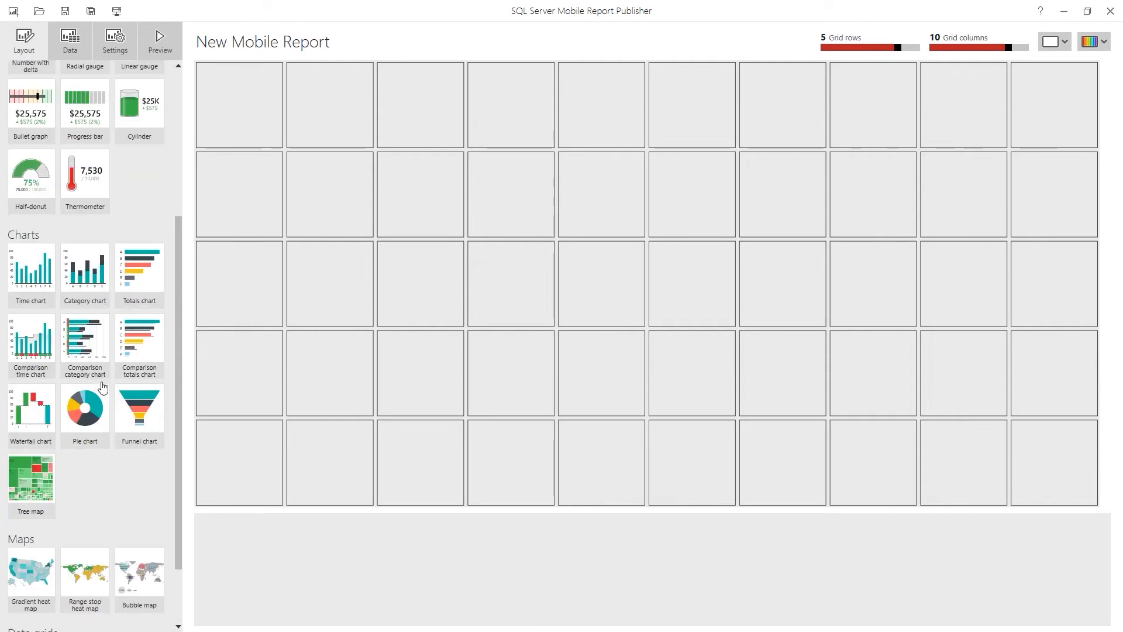
{"action": "scroll", "coordinate": [103, 386], "scroll_direction": "up", "scroll_amount": 2}
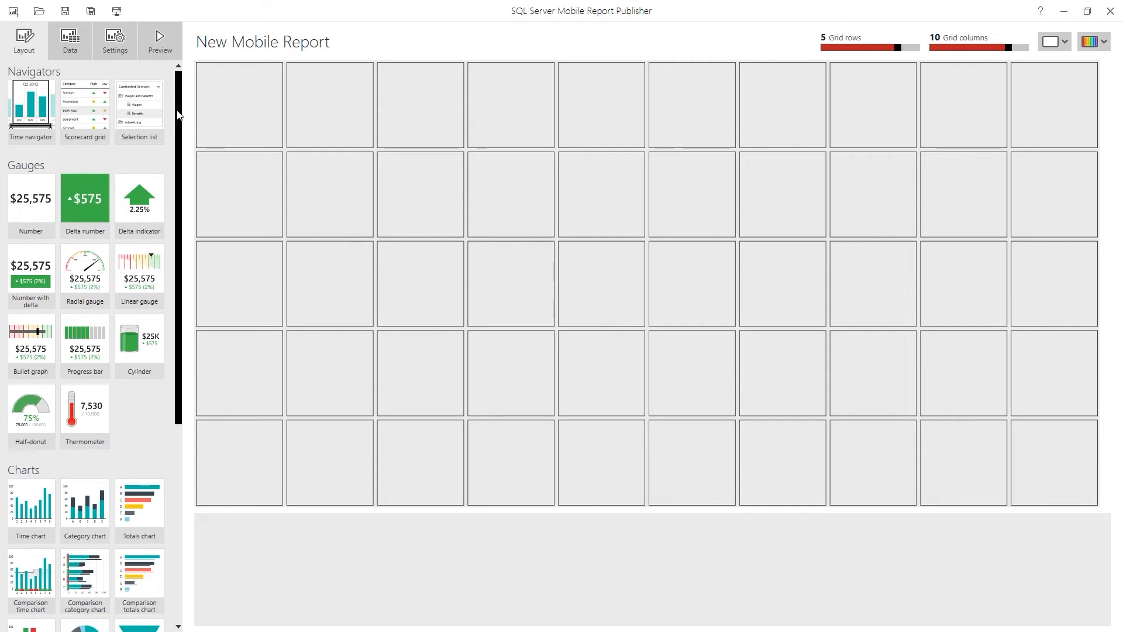
Step: Review the report's data view and its general settings, including the list of currency codes
{"action": "left_click", "coordinate": [82, 48]}
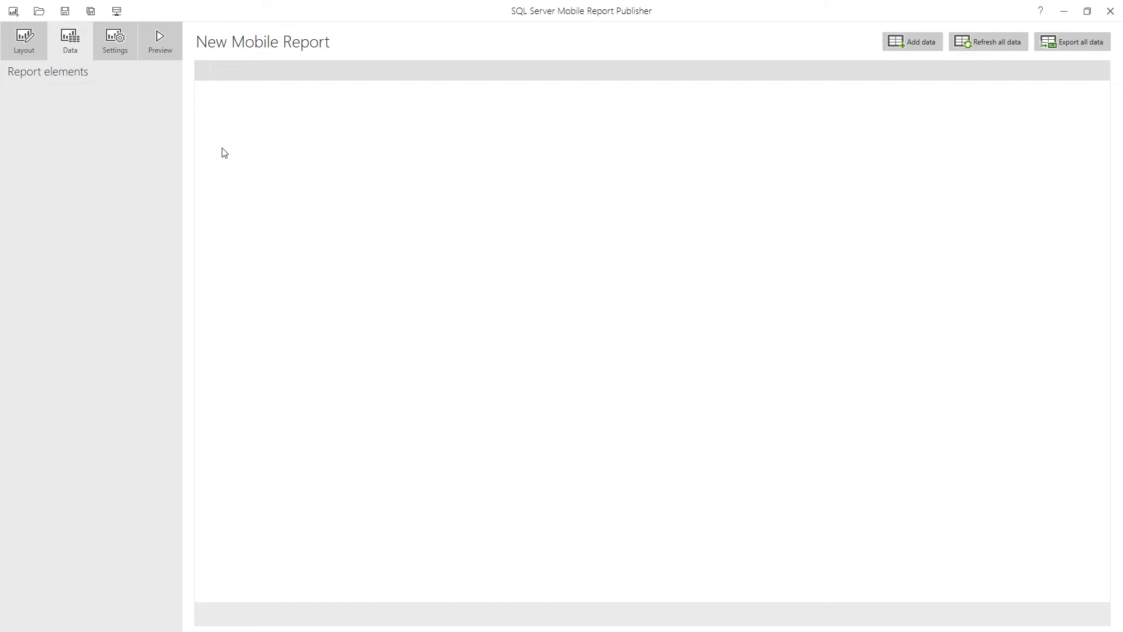
{"action": "left_click", "coordinate": [115, 42]}
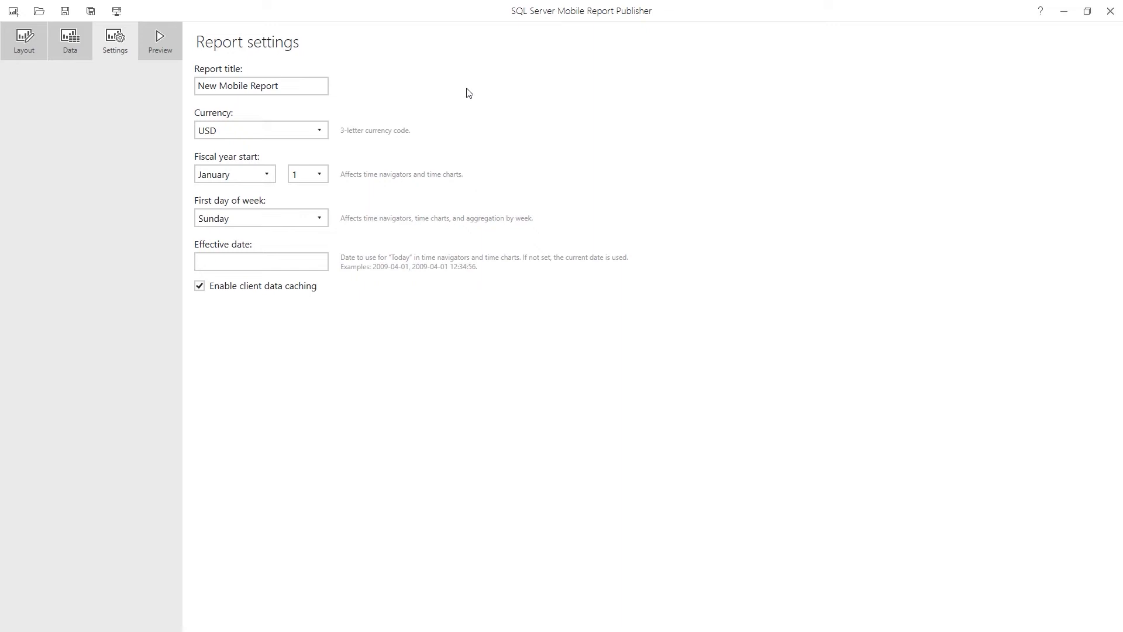
{"action": "left_click", "coordinate": [324, 131]}
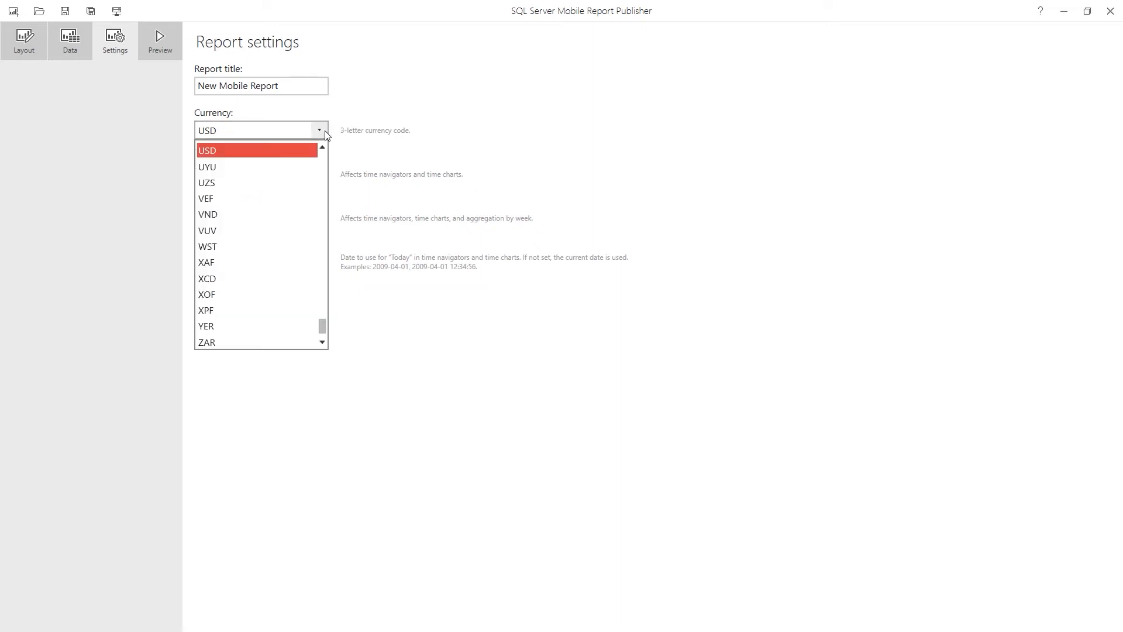
{"action": "left_click", "coordinate": [324, 131]}
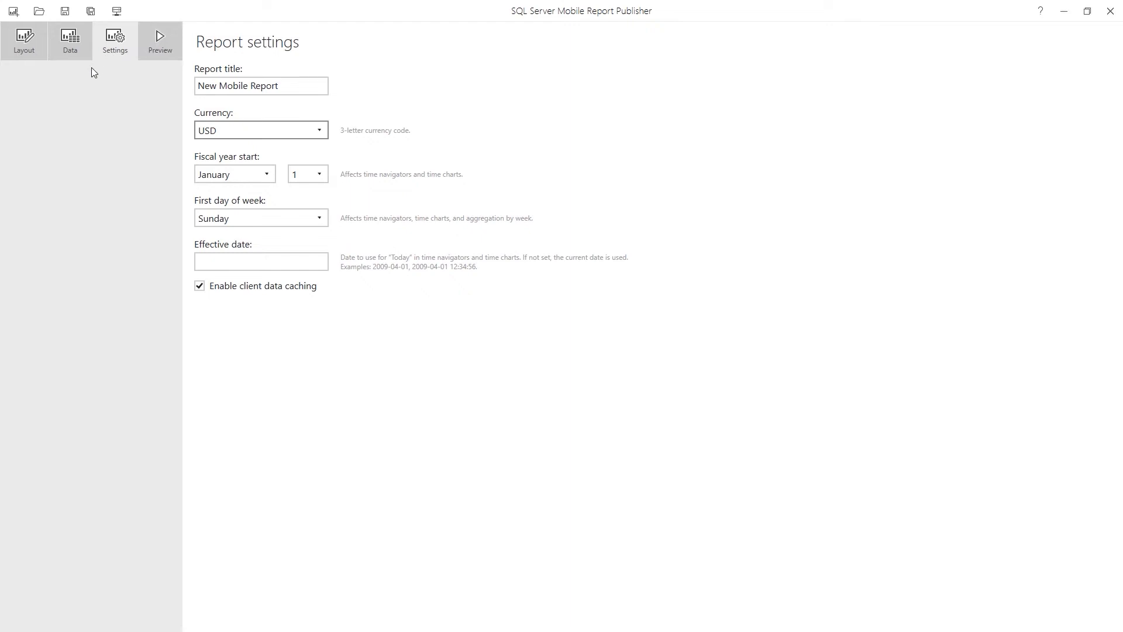
Step: Switch to the report portal, refresh the SSRS Video Course folder and start a new mobile report, allowing Mobile Report Publisher to open
{"action": "key", "text": "F5"}
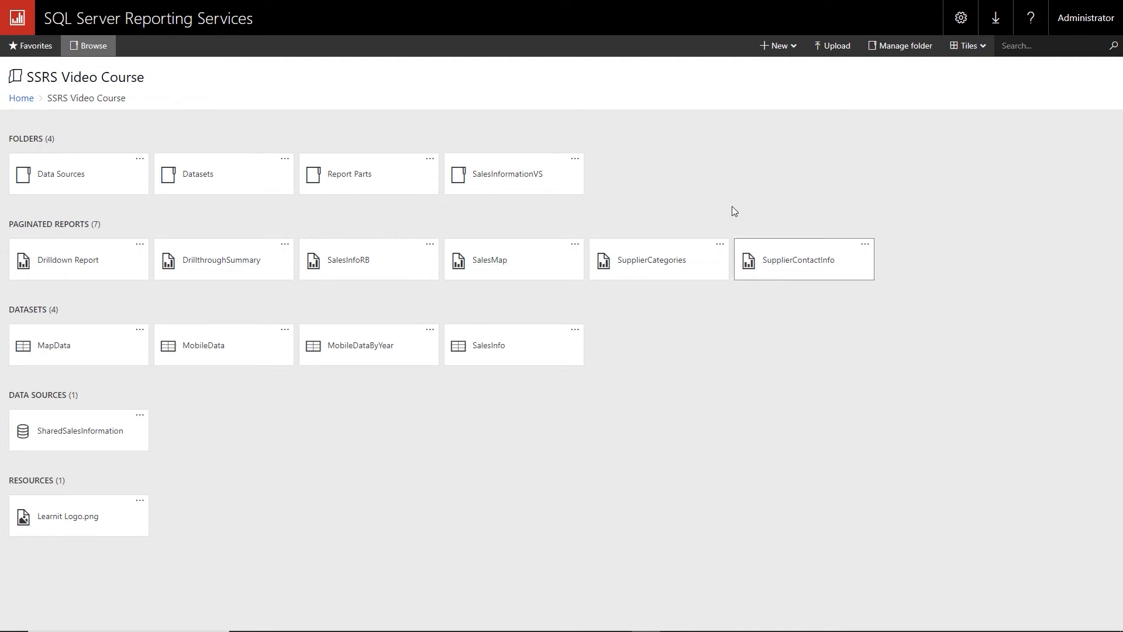
{"action": "left_click", "coordinate": [778, 58]}
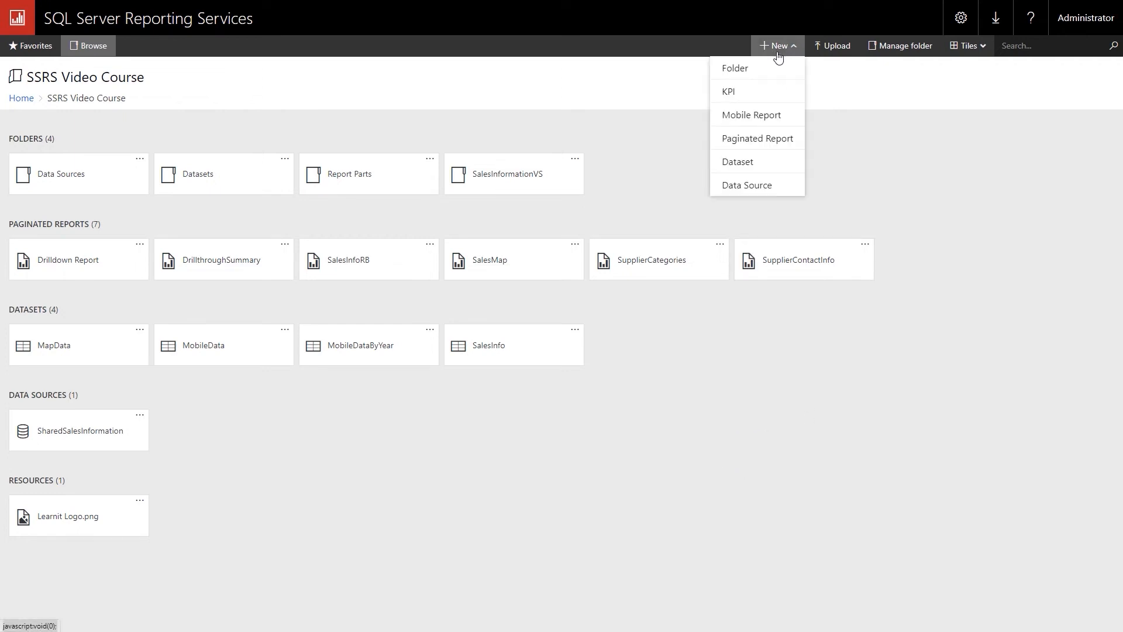
{"action": "left_click", "coordinate": [769, 116]}
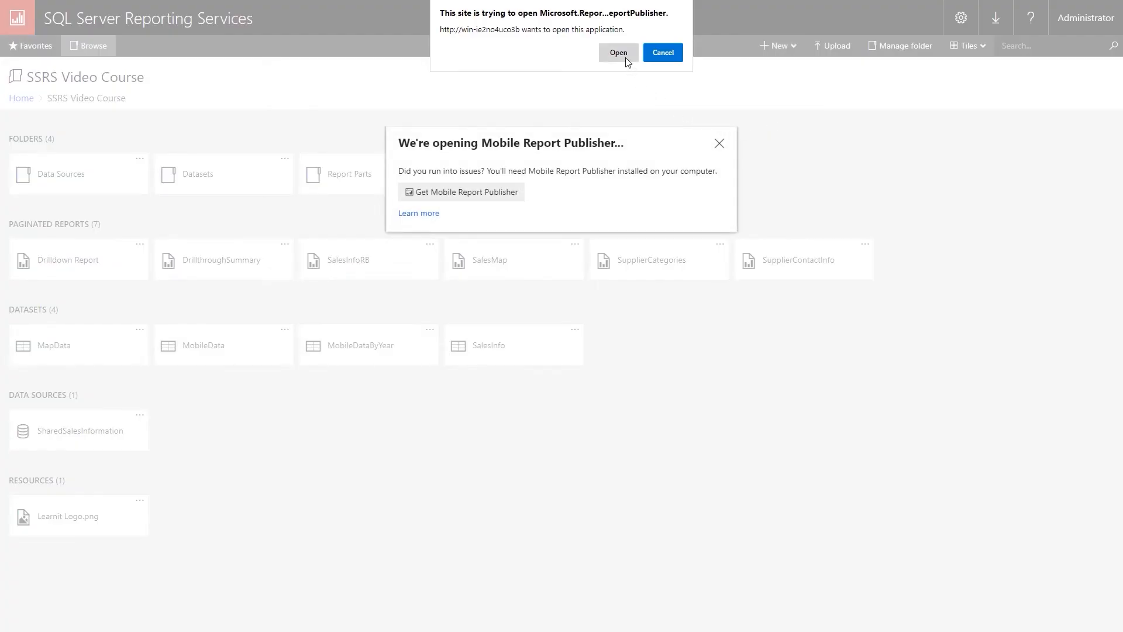
{"action": "left_click", "coordinate": [621, 56]}
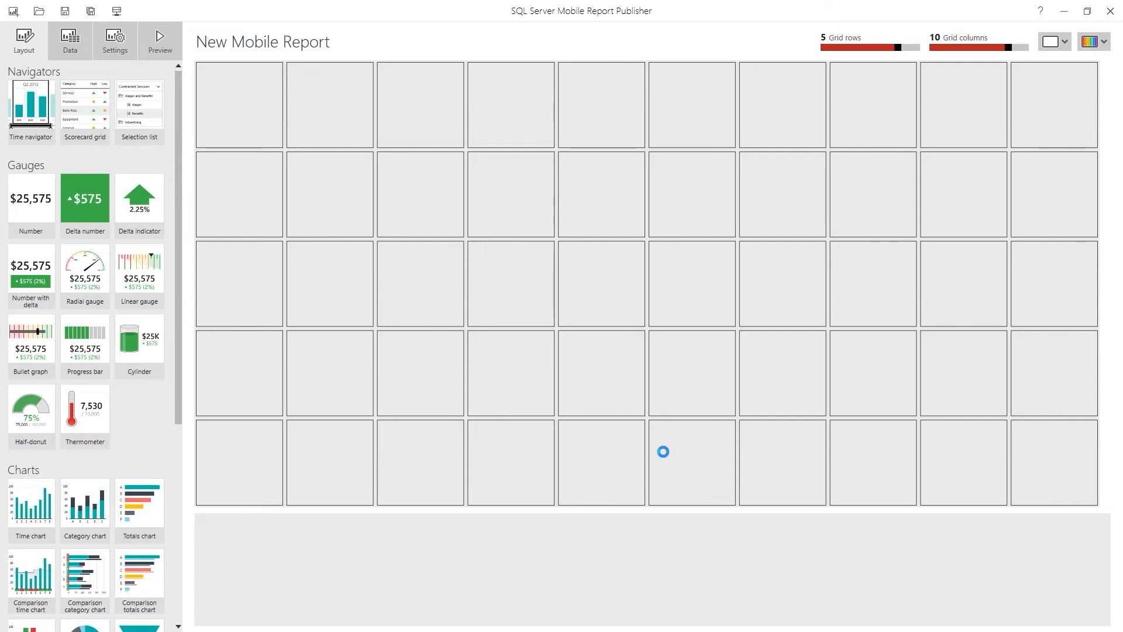
Step: Open the existing TrainingReports server connection for editing and reconnect using the current Windows account
{"action": "left_click", "coordinate": [119, 16]}
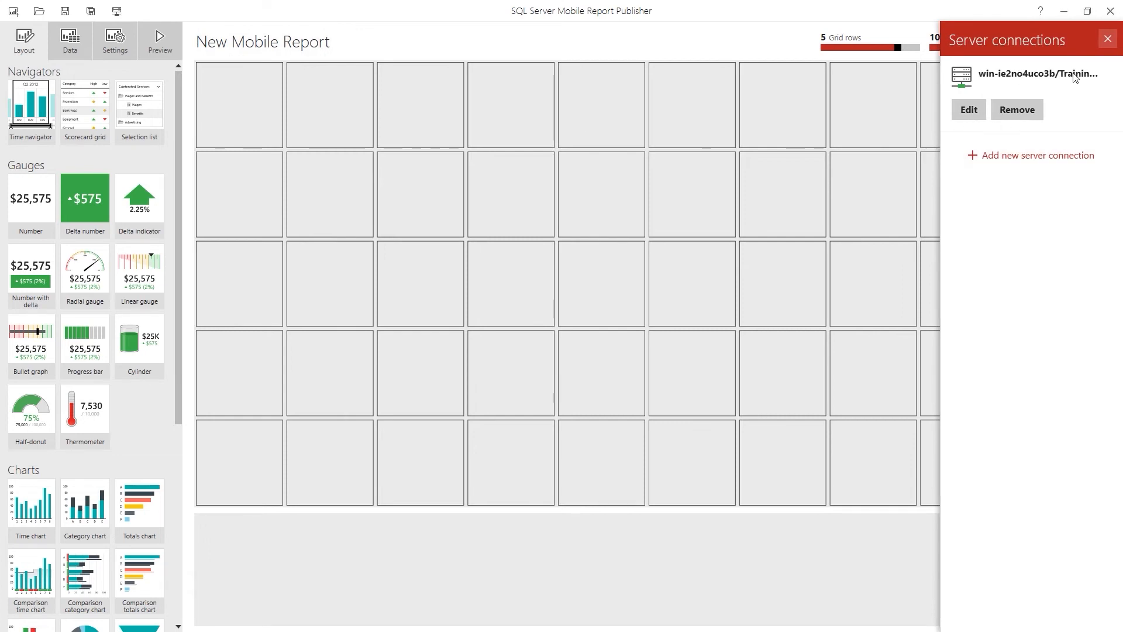
{"action": "left_click", "coordinate": [970, 111]}
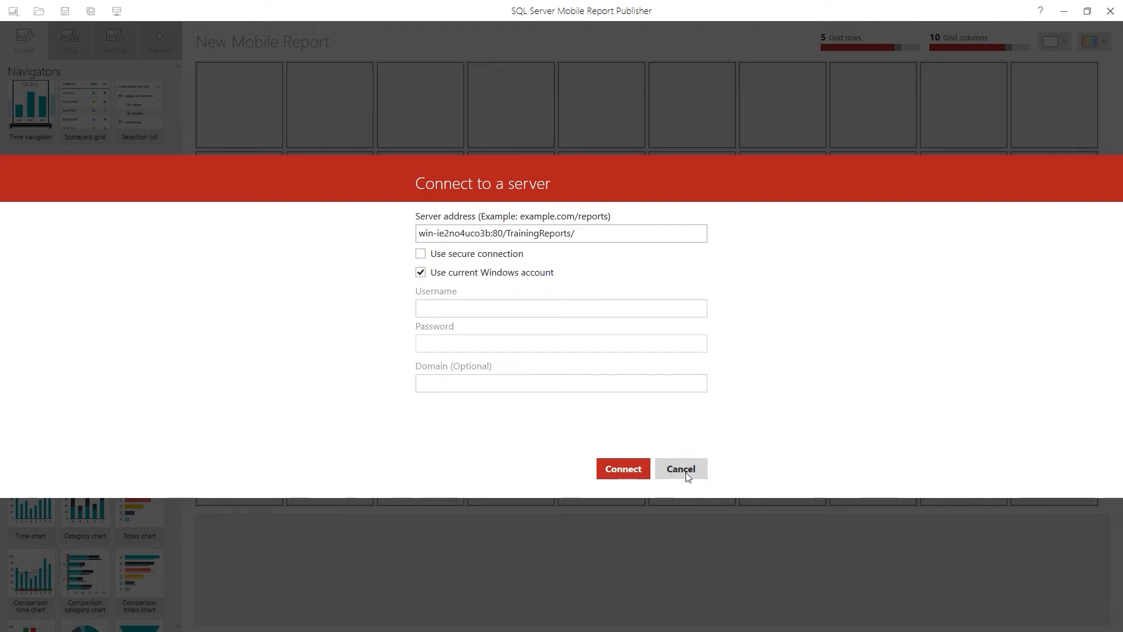
{"action": "left_click", "coordinate": [622, 472]}
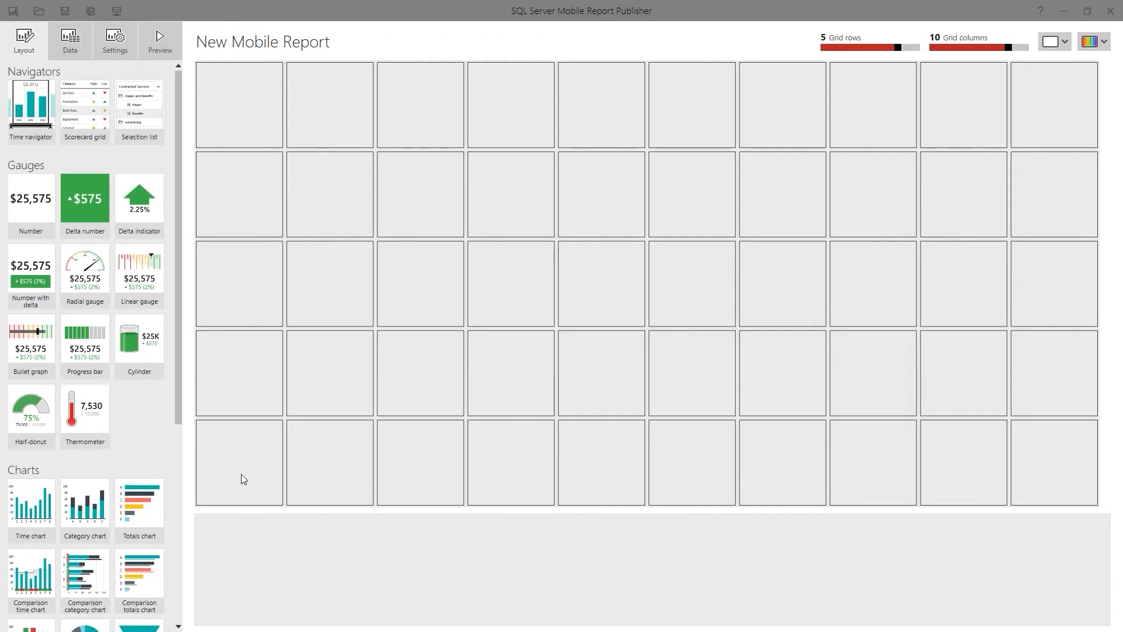
Step: Place a Time chart in the first cell of the report grid
{"action": "left_click_drag", "start_coordinate": [178, 408], "coordinate": [178, 442]}
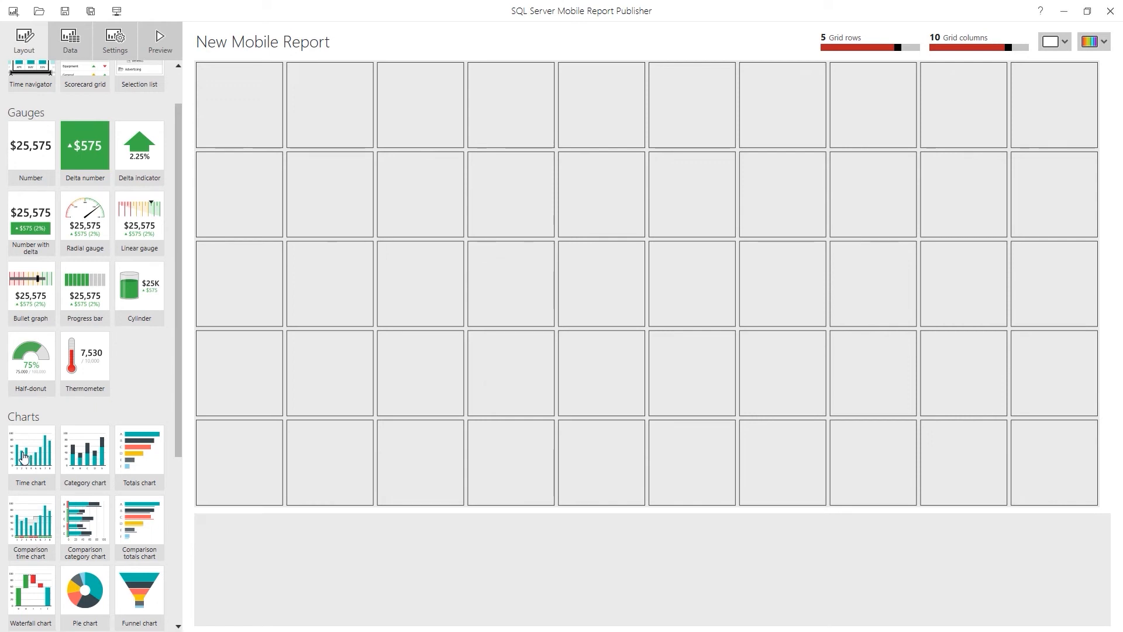
{"action": "left_click_drag", "start_coordinate": [24, 457], "coordinate": [228, 108]}
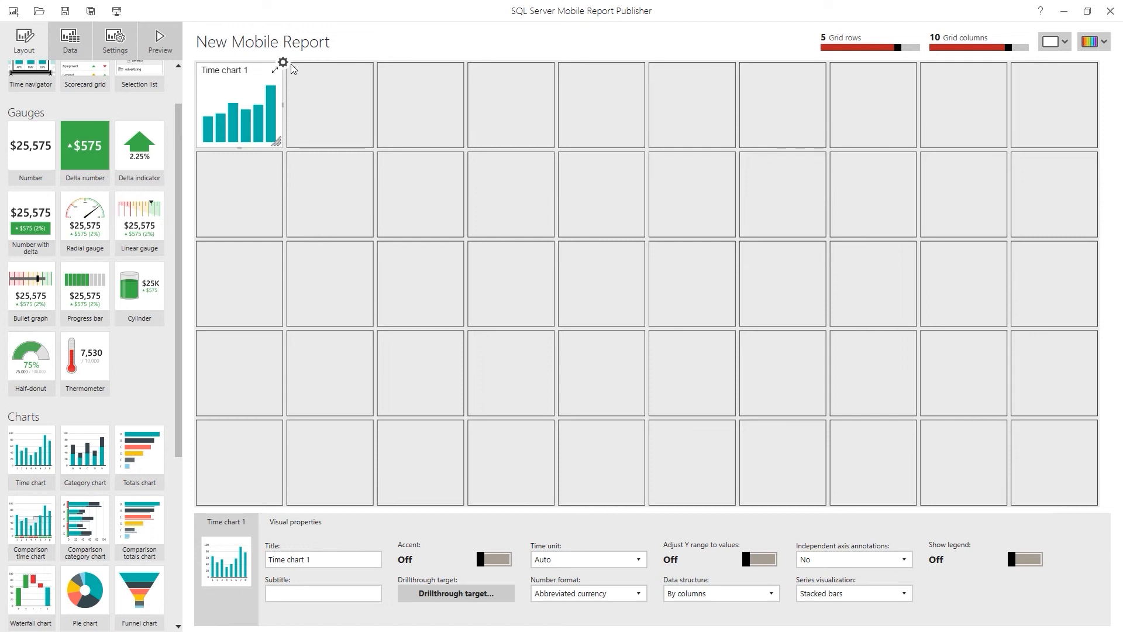
{"action": "left_click", "coordinate": [335, 92]}
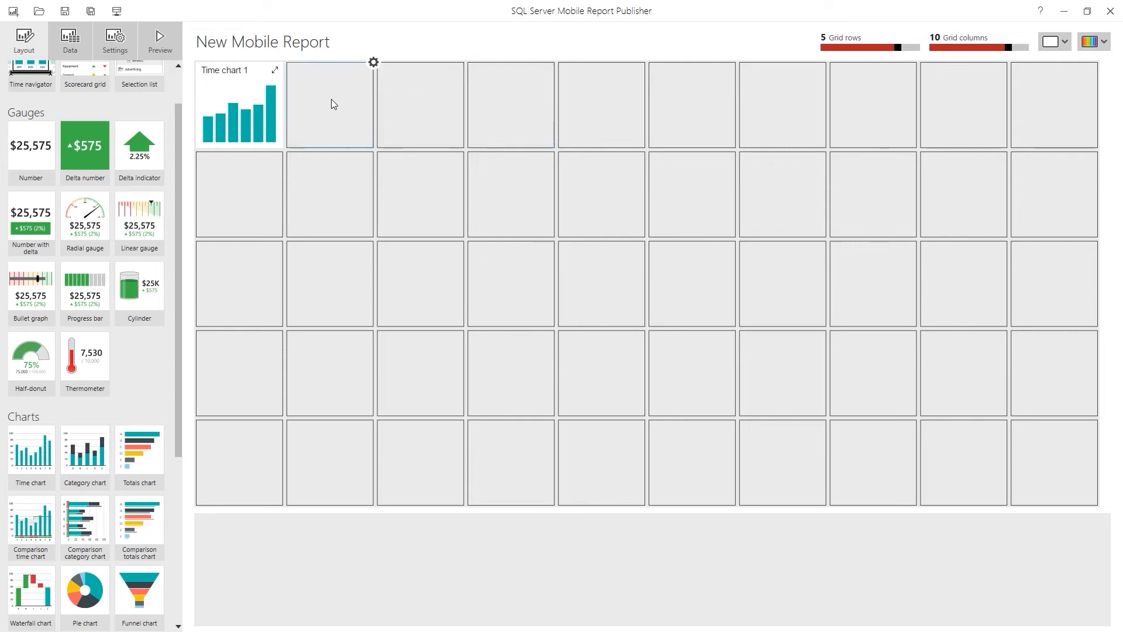
Step: Check the time chart's edit options and enlarge the chart to span three columns by three rows
{"action": "left_click", "coordinate": [278, 74]}
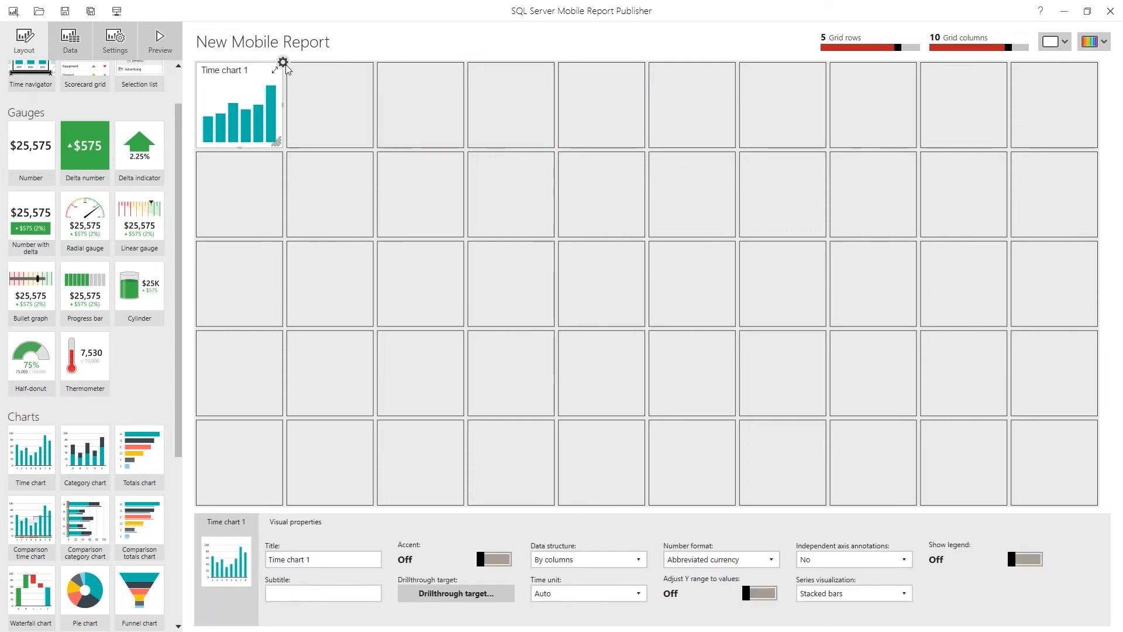
{"action": "left_click", "coordinate": [285, 64]}
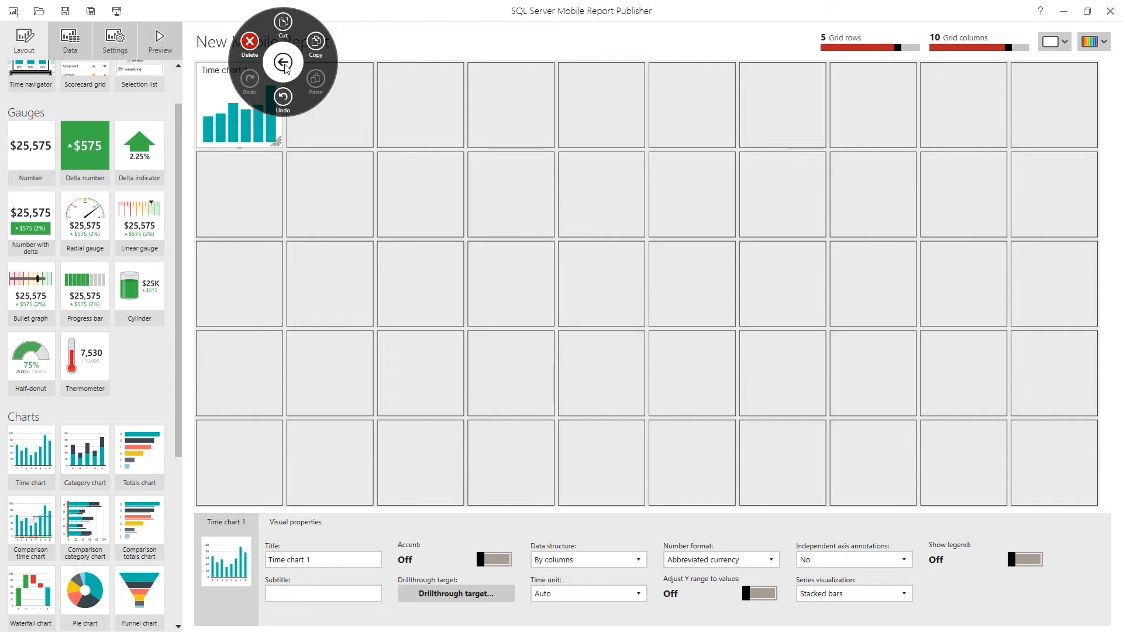
{"action": "left_click", "coordinate": [353, 112]}
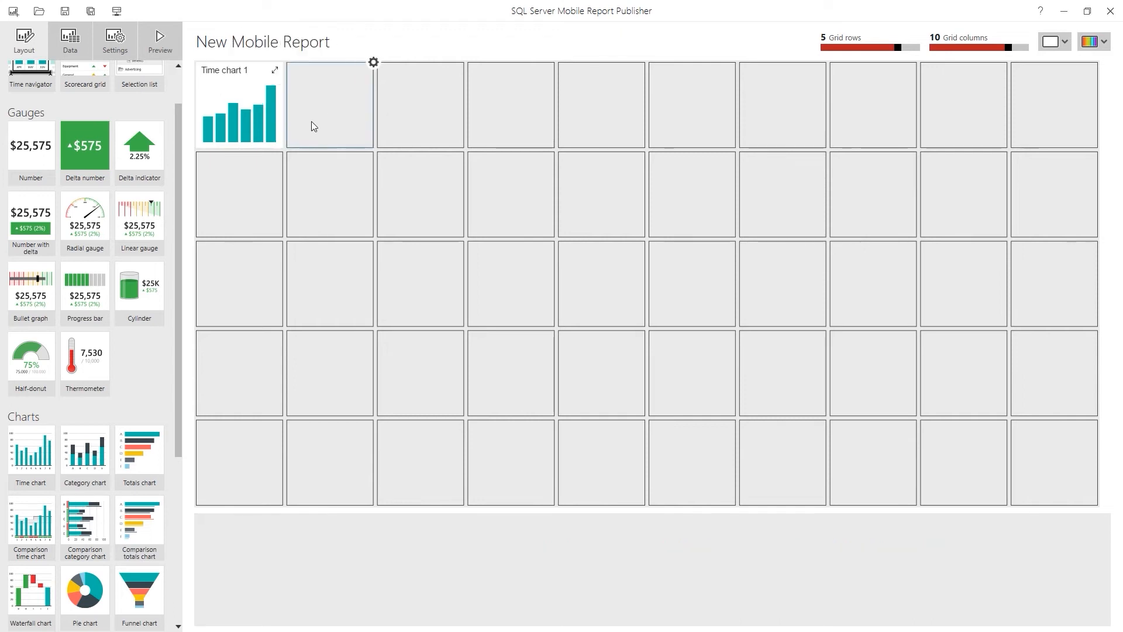
{"action": "left_click", "coordinate": [261, 125]}
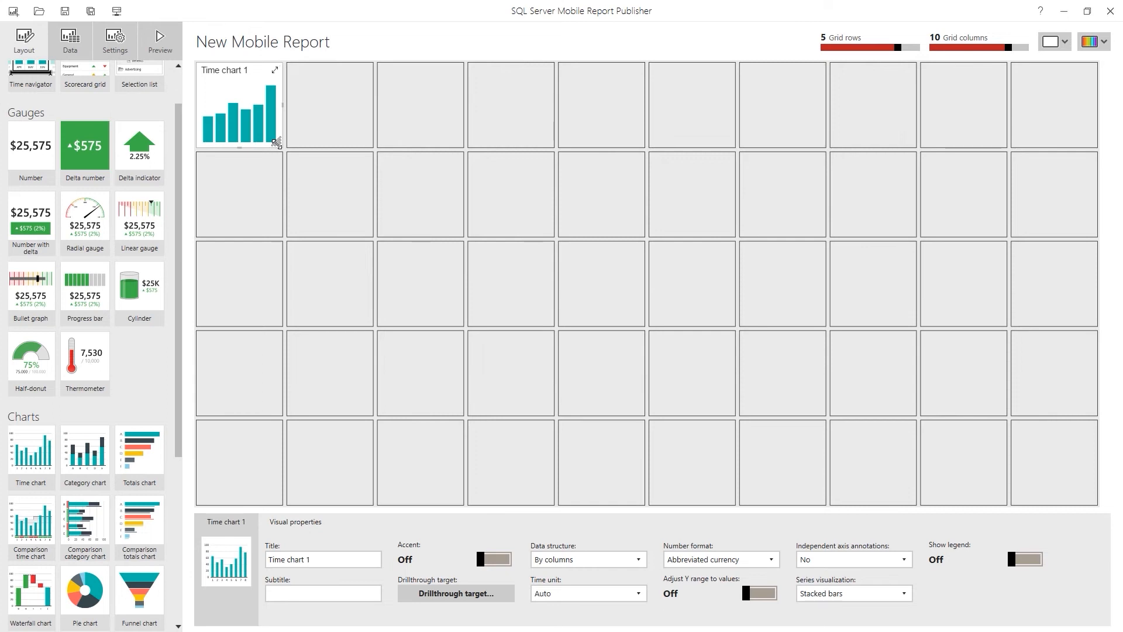
{"action": "left_click_drag", "start_coordinate": [276, 143], "coordinate": [461, 324]}
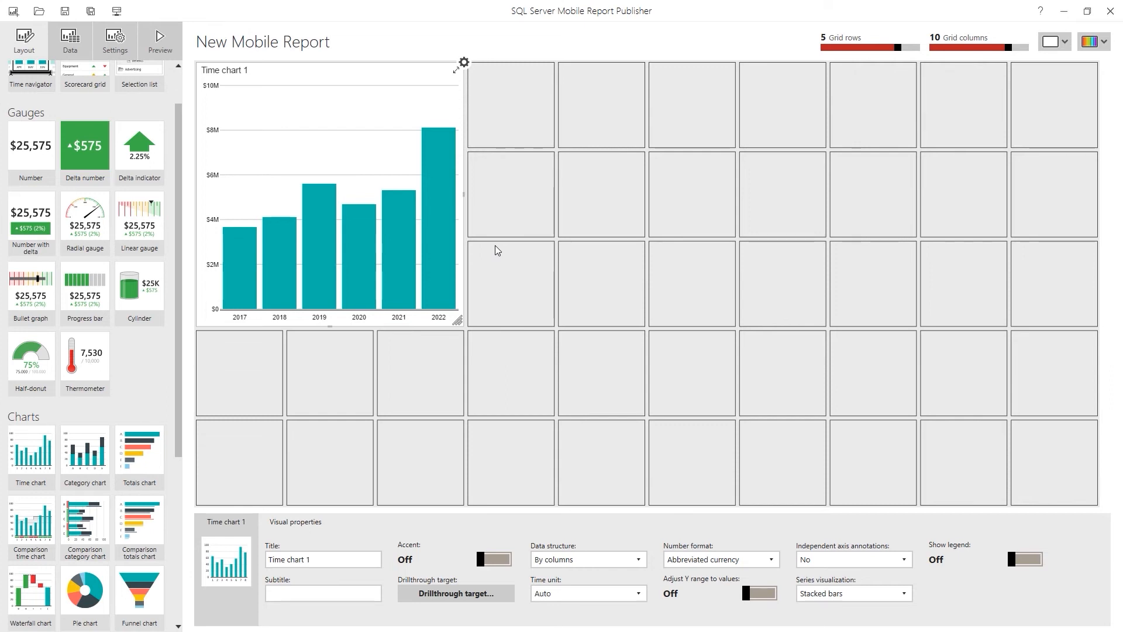
Step: Add the MobileData dataset from the TrainingReports server's SSRS Video Course folder to the report and check its dataset options
{"action": "left_click", "coordinate": [70, 41]}
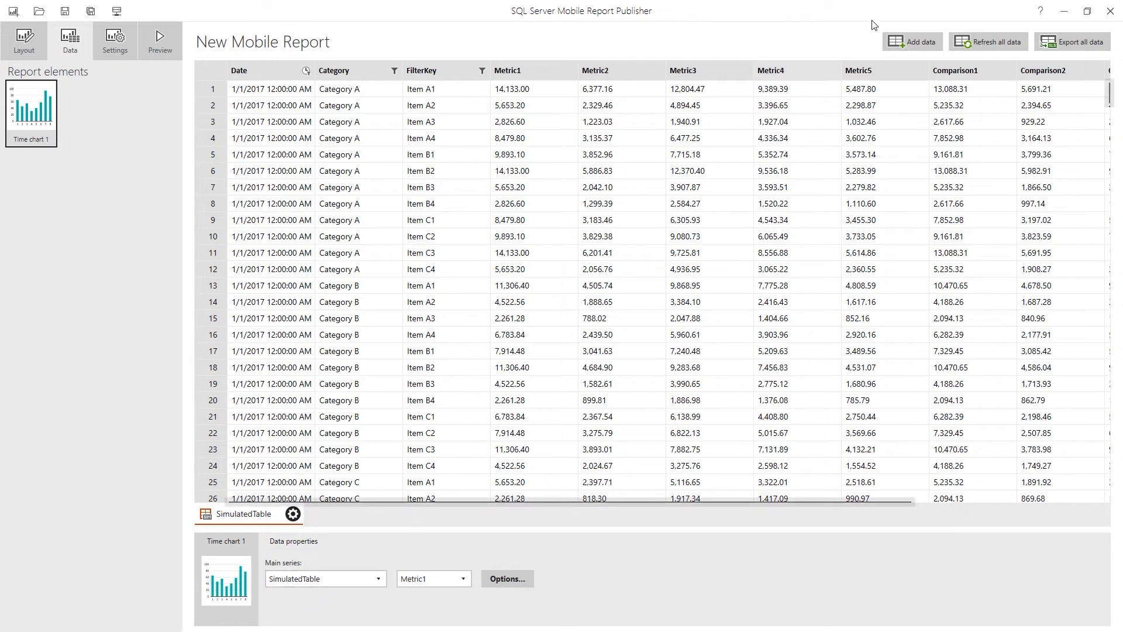
{"action": "left_click", "coordinate": [910, 43]}
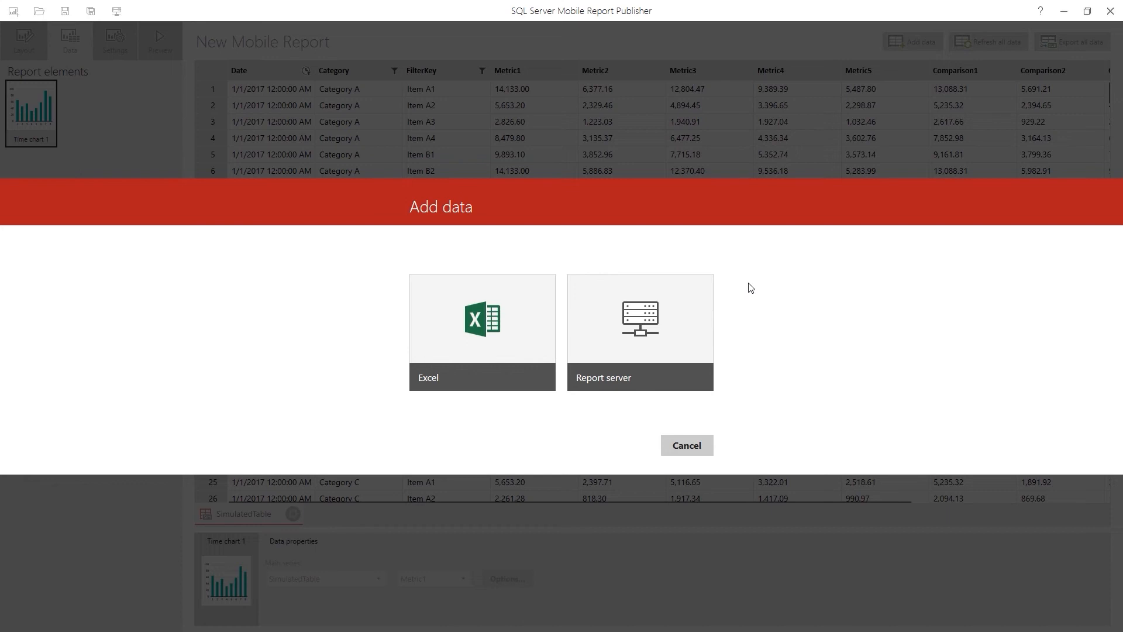
{"action": "left_click", "coordinate": [640, 336]}
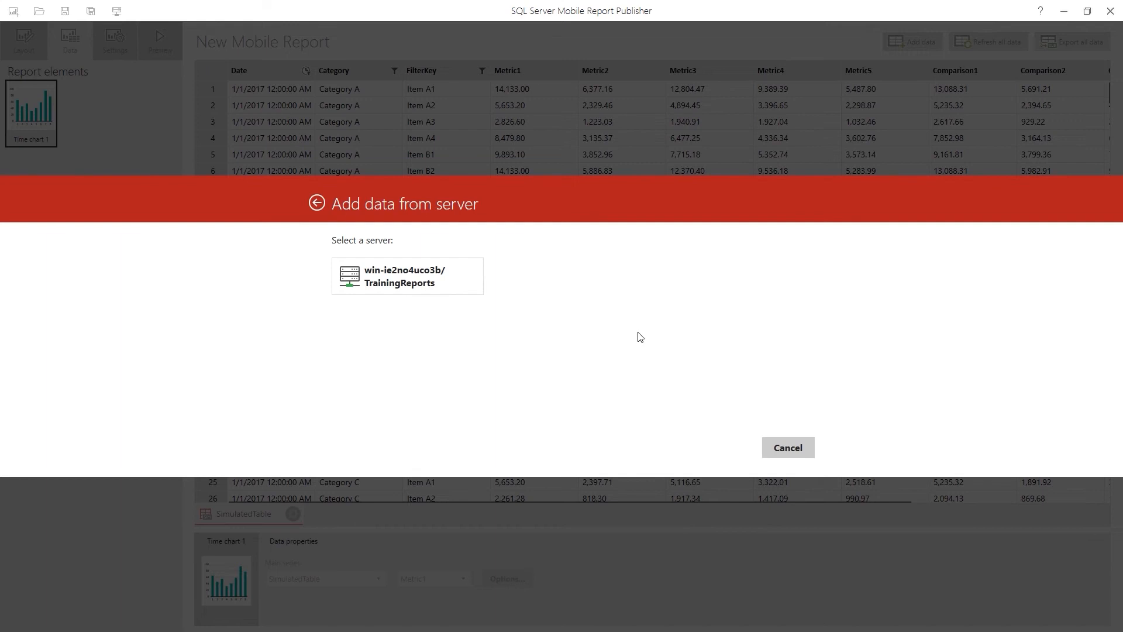
{"action": "left_click", "coordinate": [400, 282]}
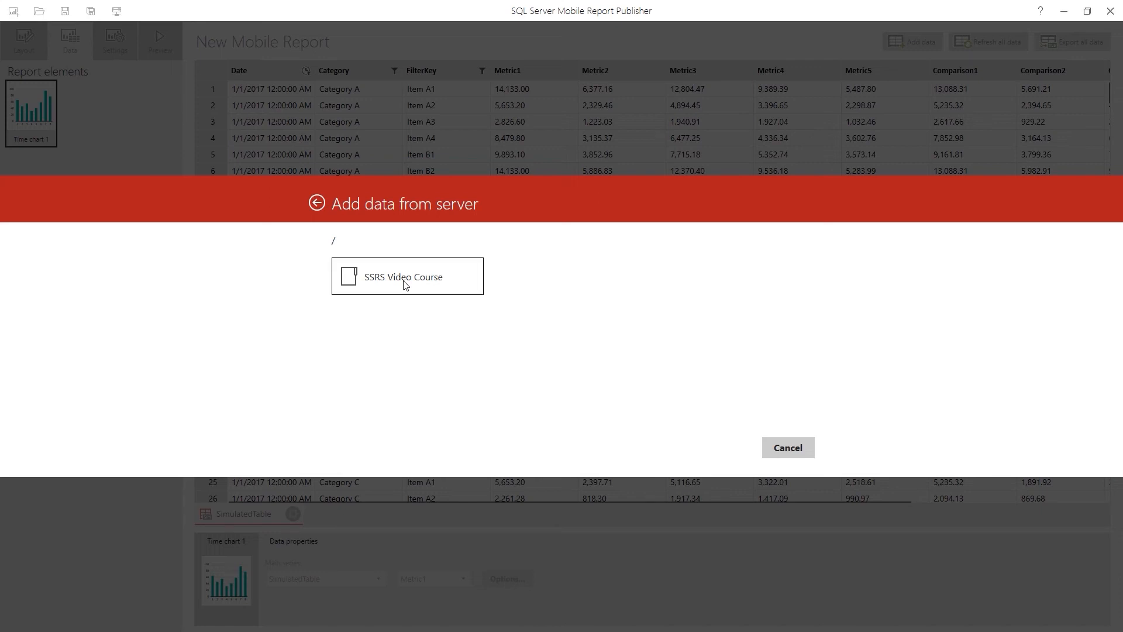
{"action": "left_click", "coordinate": [404, 282]}
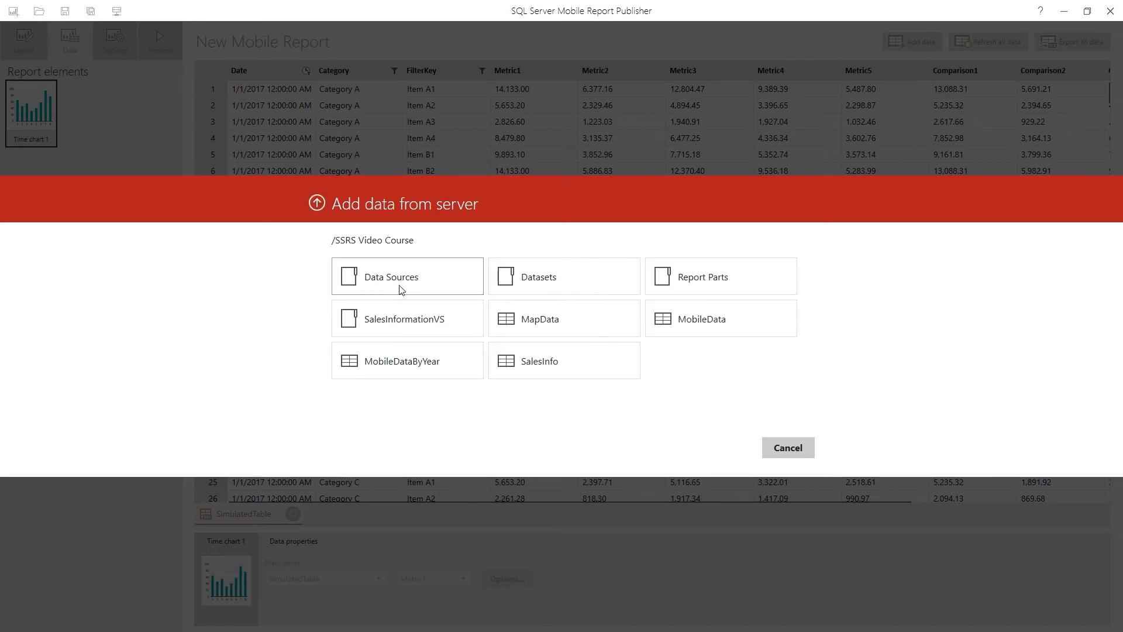
{"action": "left_click", "coordinate": [698, 325]}
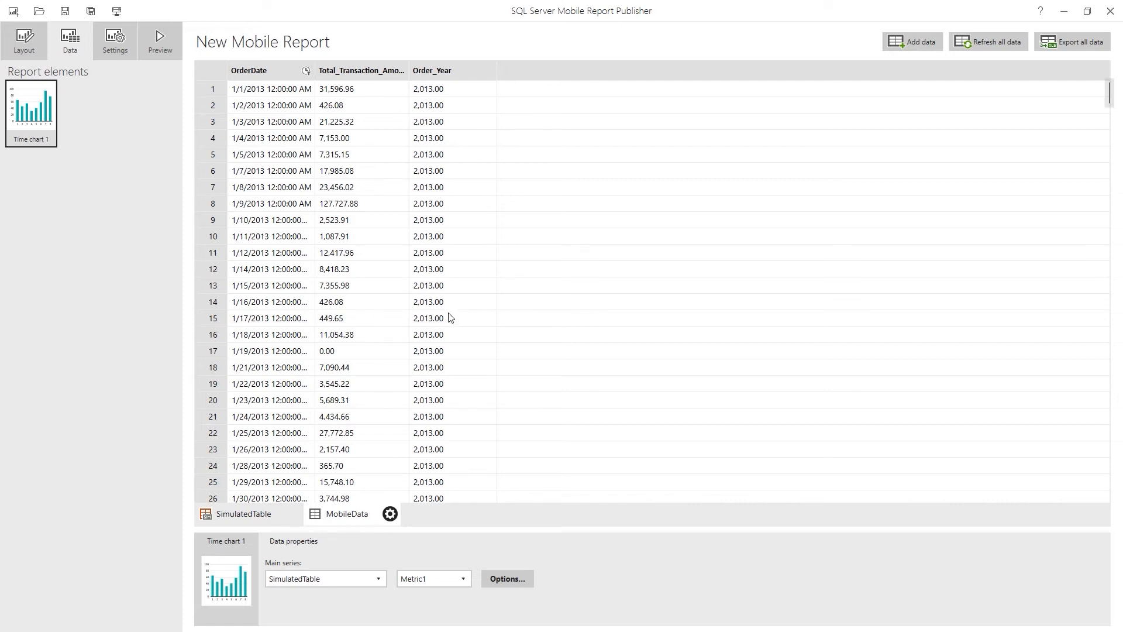
{"action": "left_click", "coordinate": [390, 514]}
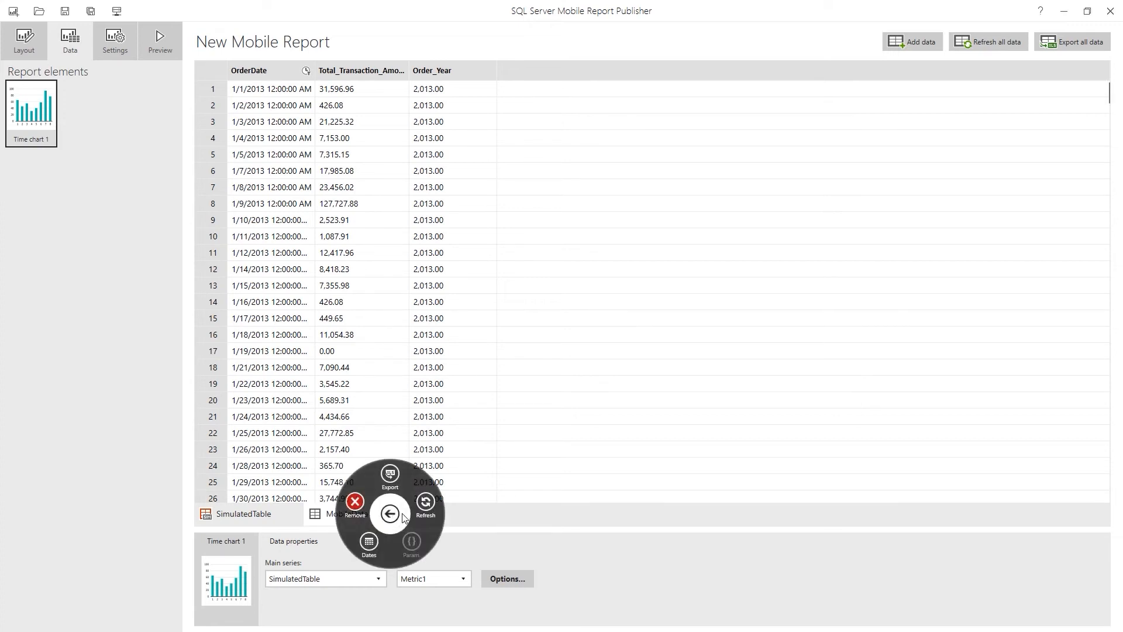
{"action": "left_click", "coordinate": [506, 522]}
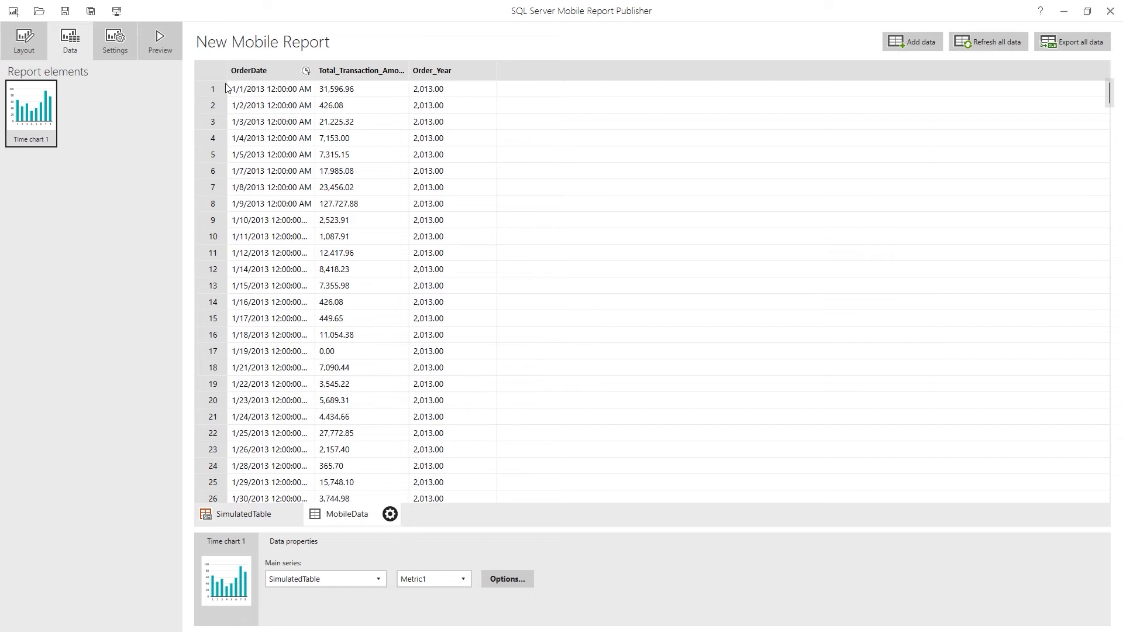
Step: Set the time chart's main series to the MobileData dataset and view the chart in the layout
{"action": "left_click", "coordinate": [22, 48]}
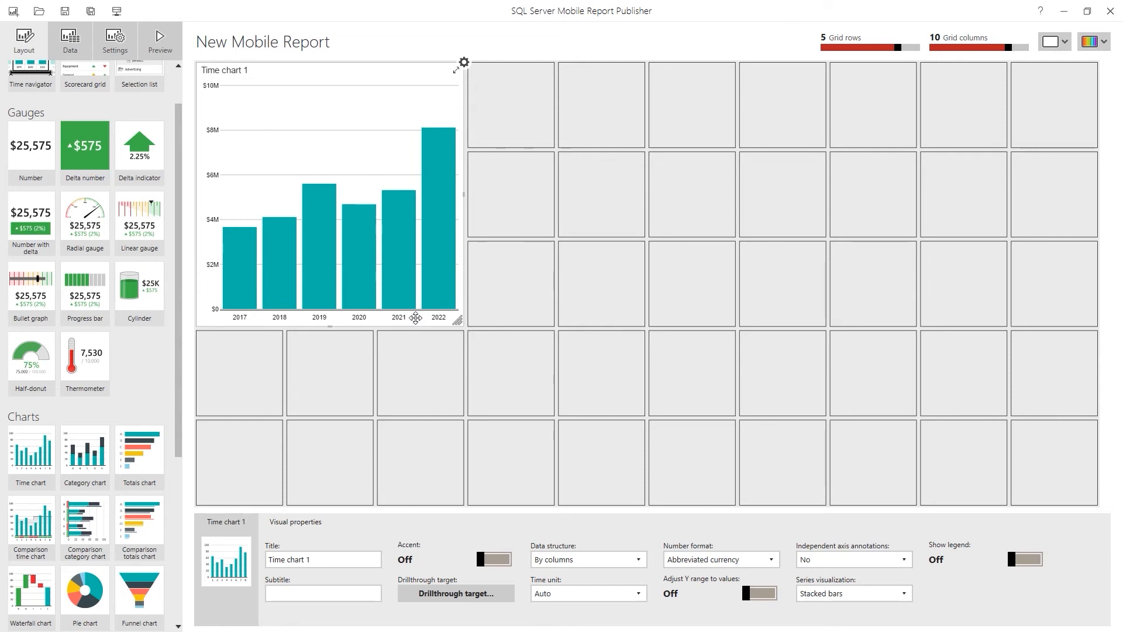
{"action": "left_click", "coordinate": [67, 50]}
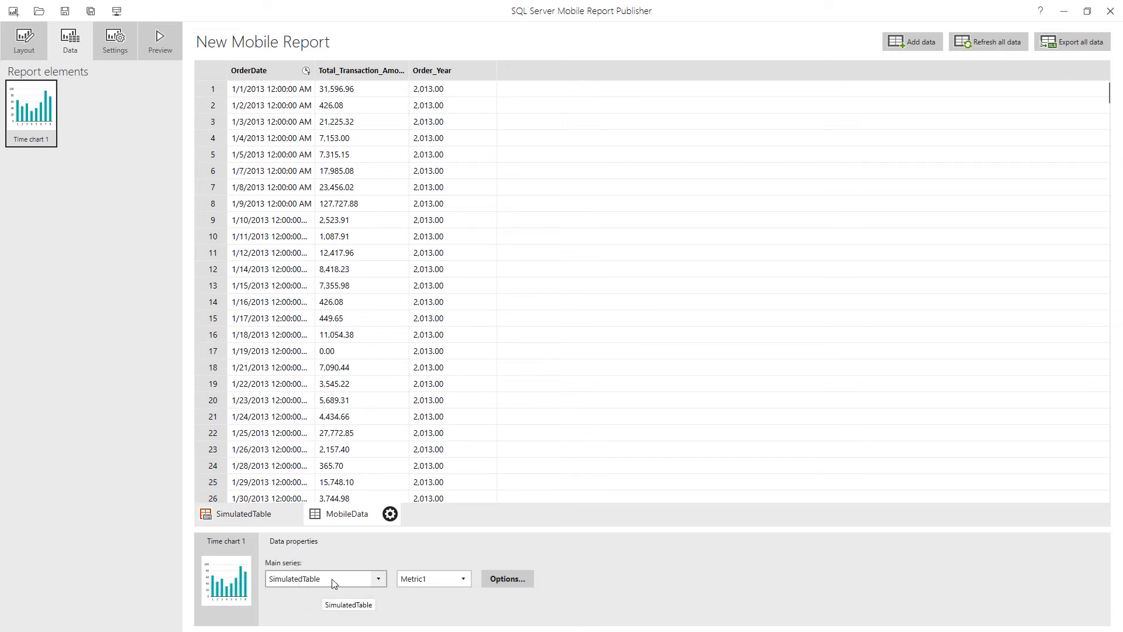
{"action": "left_click", "coordinate": [381, 578]}
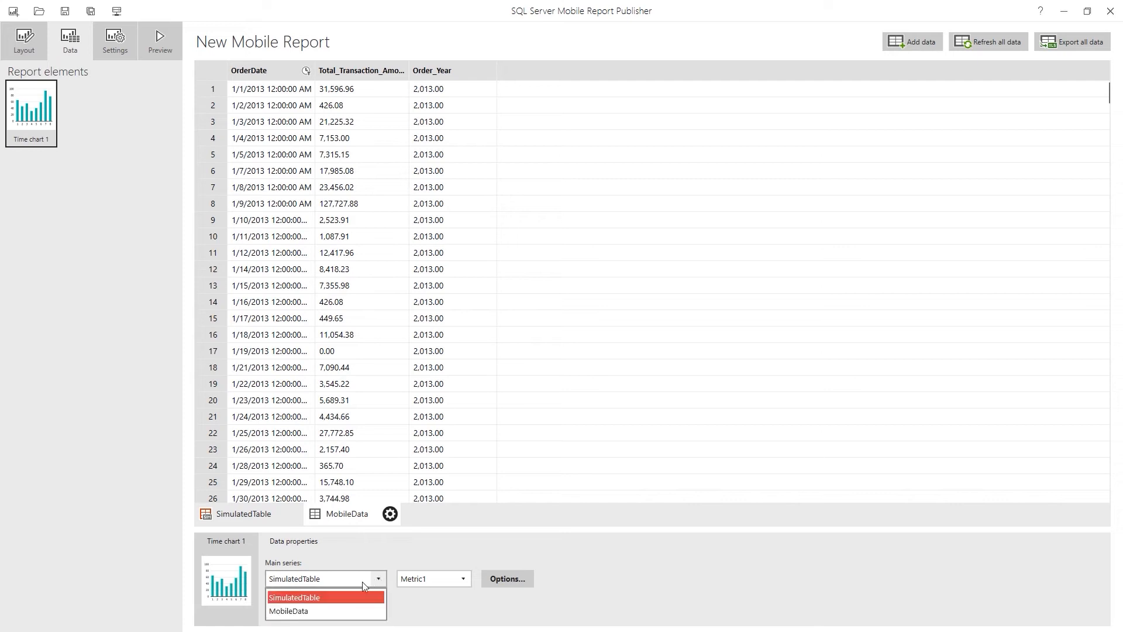
{"action": "left_click", "coordinate": [298, 611]}
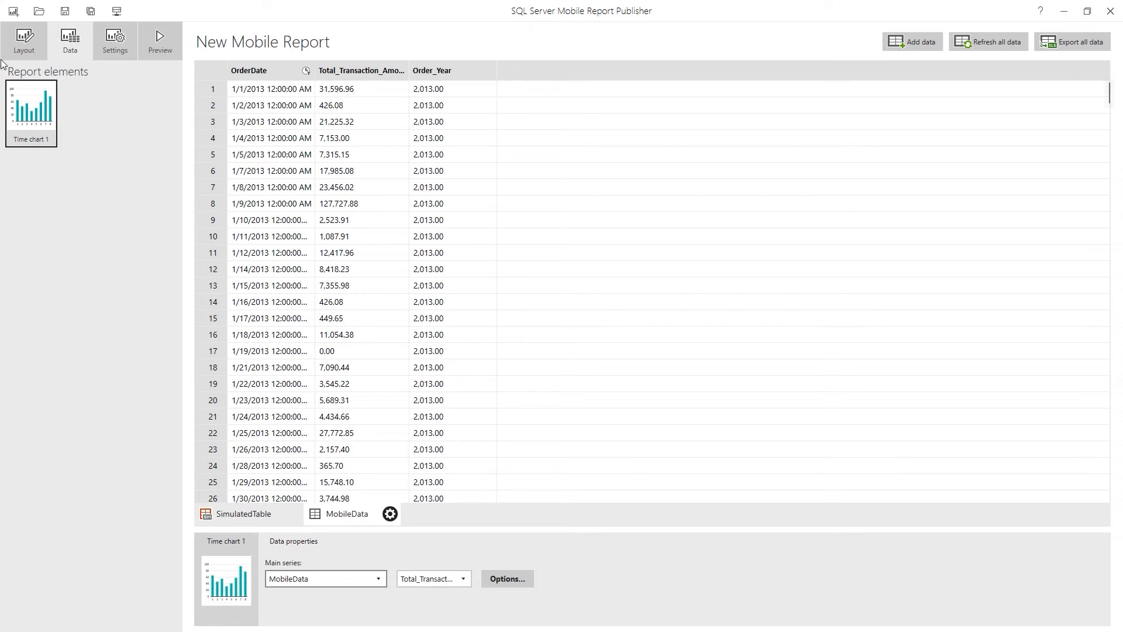
{"action": "left_click", "coordinate": [20, 52]}
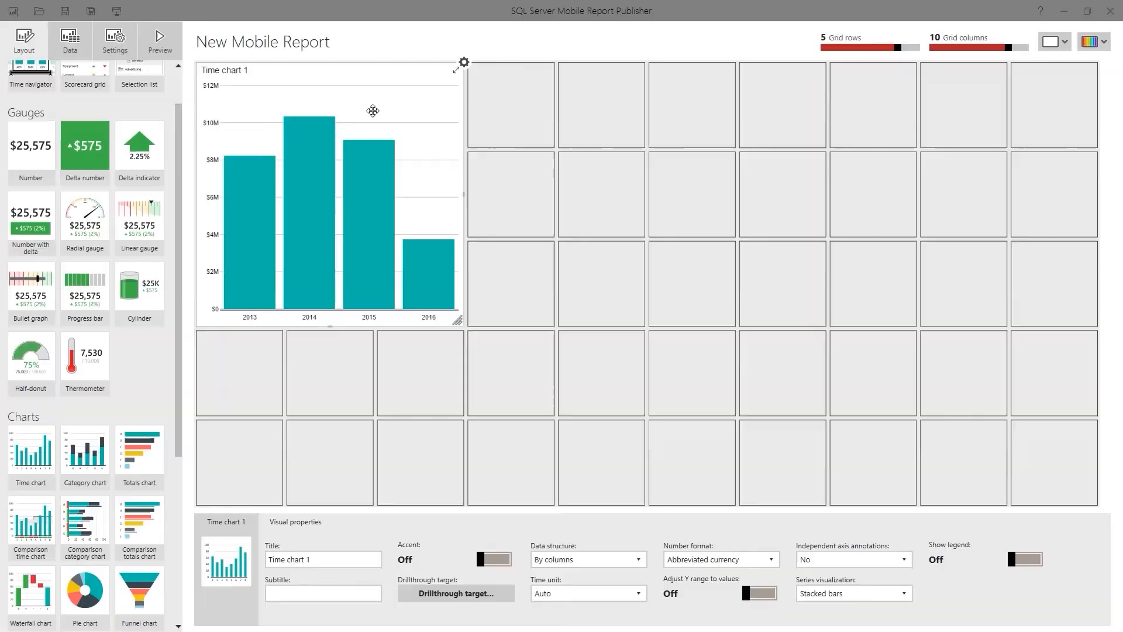
Step: Title the time chart "All Sales" and turn on adjusting the Y range to values
{"action": "left_click", "coordinate": [239, 73]}
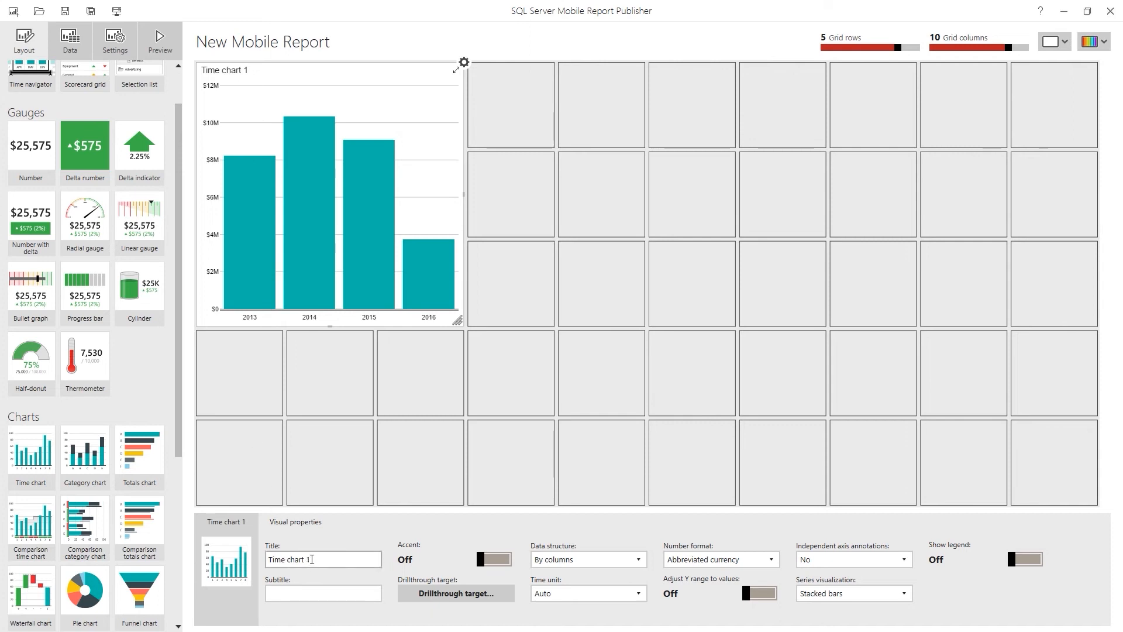
{"action": "left_click_drag", "start_coordinate": [312, 560], "coordinate": [204, 554]}
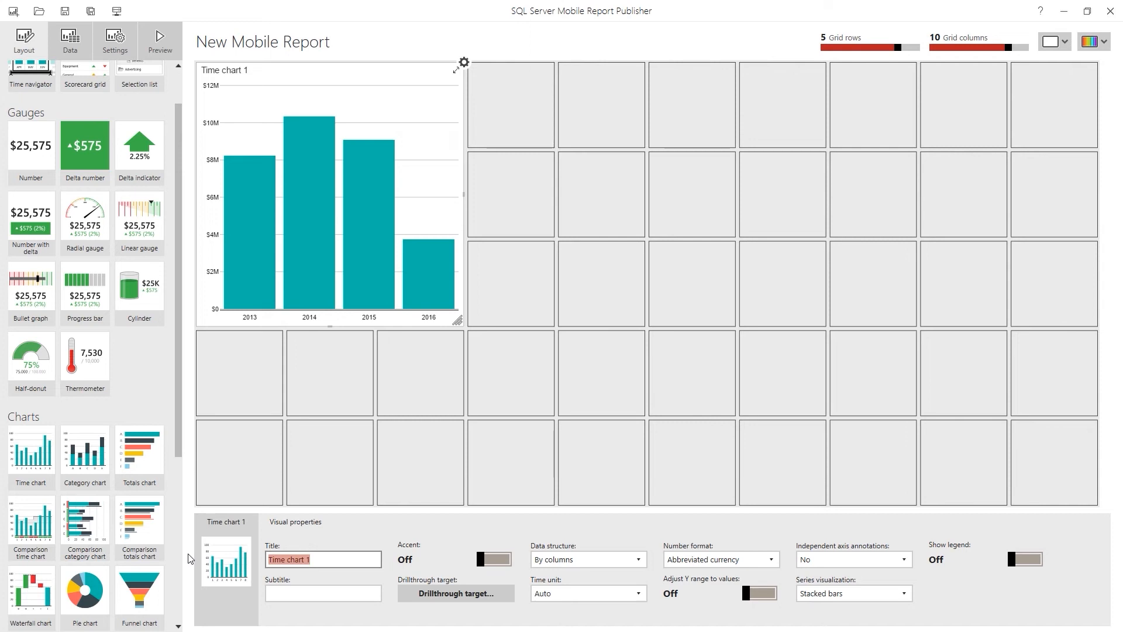
{"action": "type", "text": "All Sales"}
{"action": "left_click", "coordinate": [760, 593]}
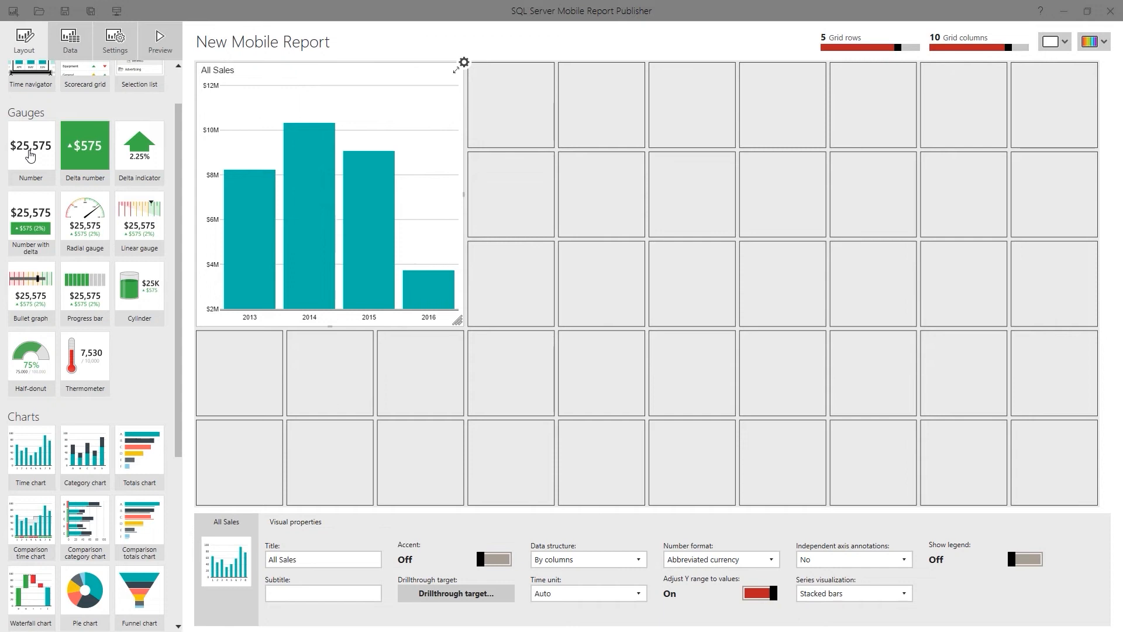
Step: Place a Number gauge directly below the time chart and enlarge it to three columns by two rows
{"action": "left_click_drag", "start_coordinate": [30, 155], "coordinate": [238, 369]}
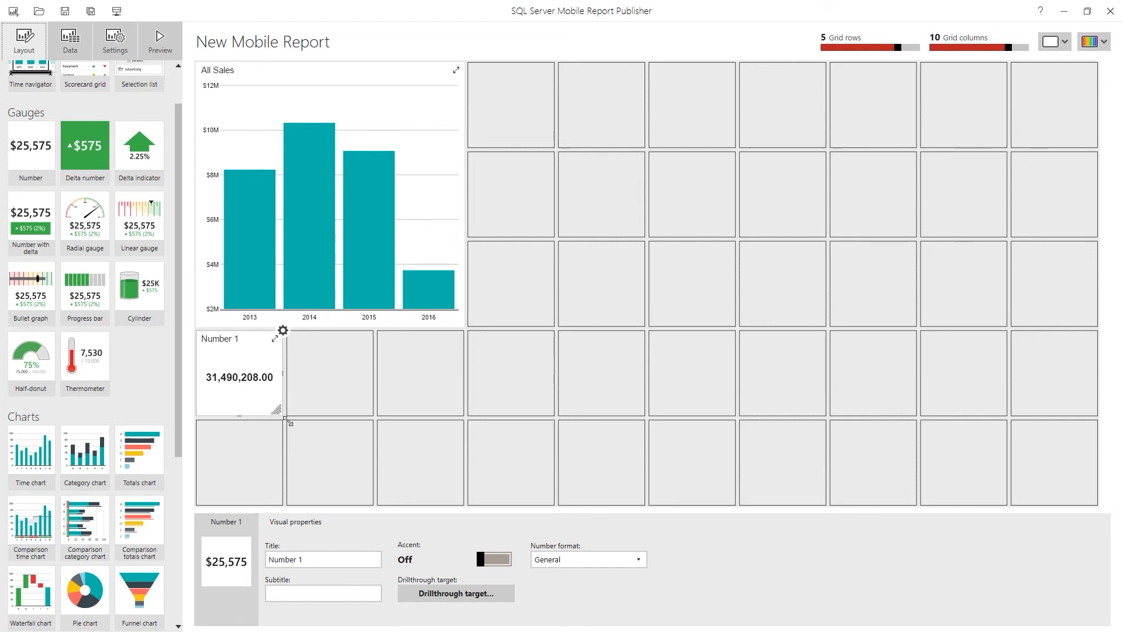
{"action": "left_click_drag", "start_coordinate": [278, 412], "coordinate": [455, 502]}
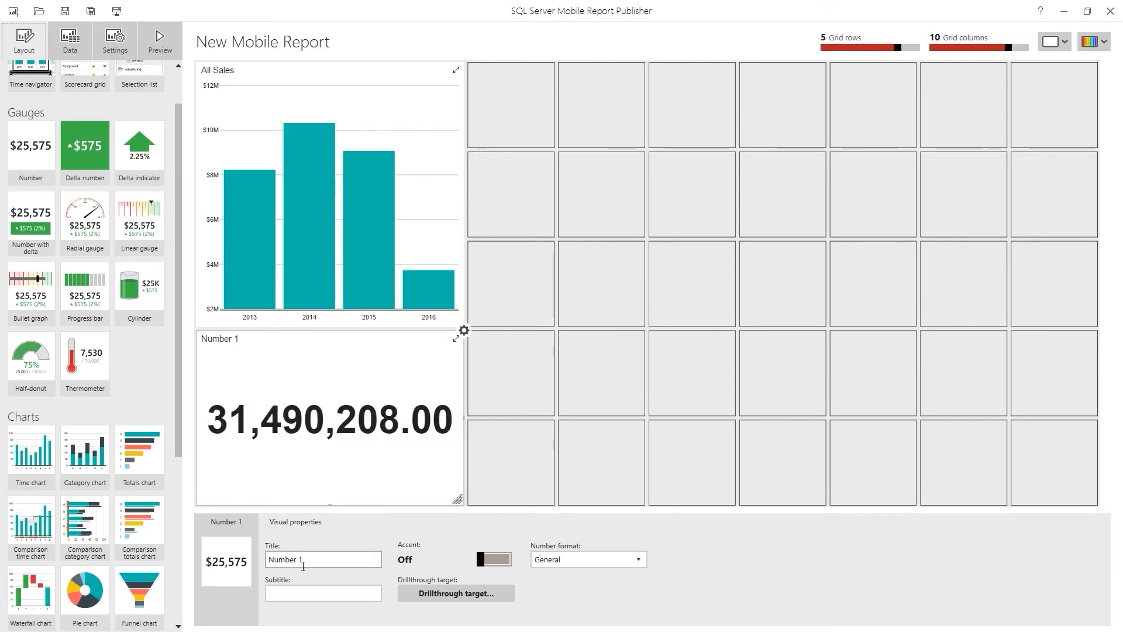
Step: Title the Number gauge "All Sales" and set its number format to Currency with decimals
{"action": "left_click_drag", "start_coordinate": [303, 564], "coordinate": [256, 564]}
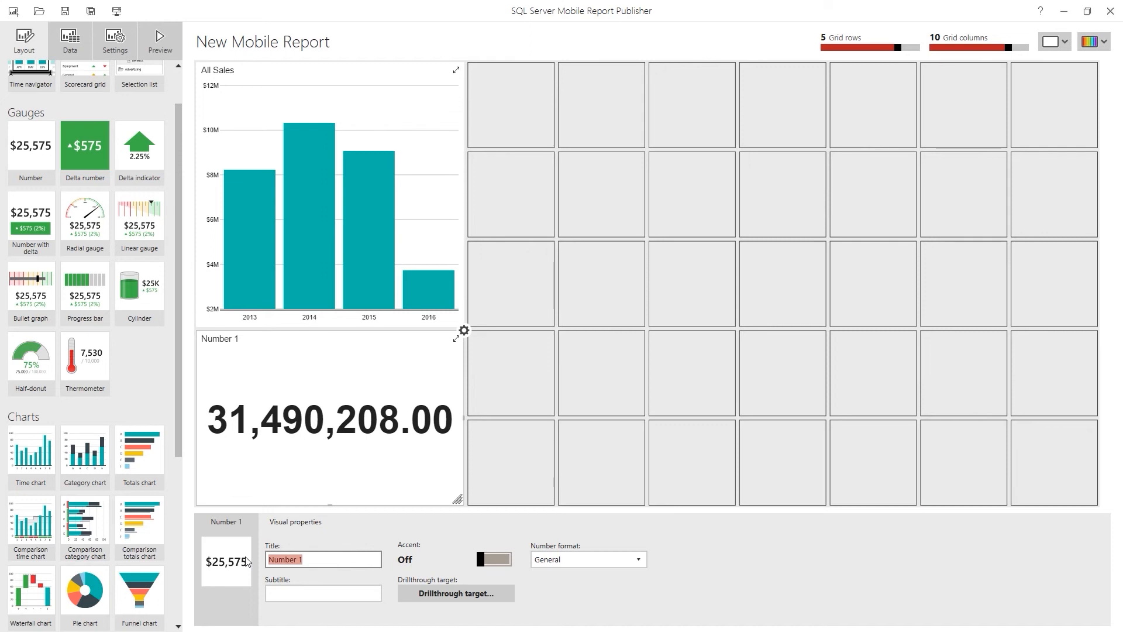
{"action": "type", "text": "All Sales"}
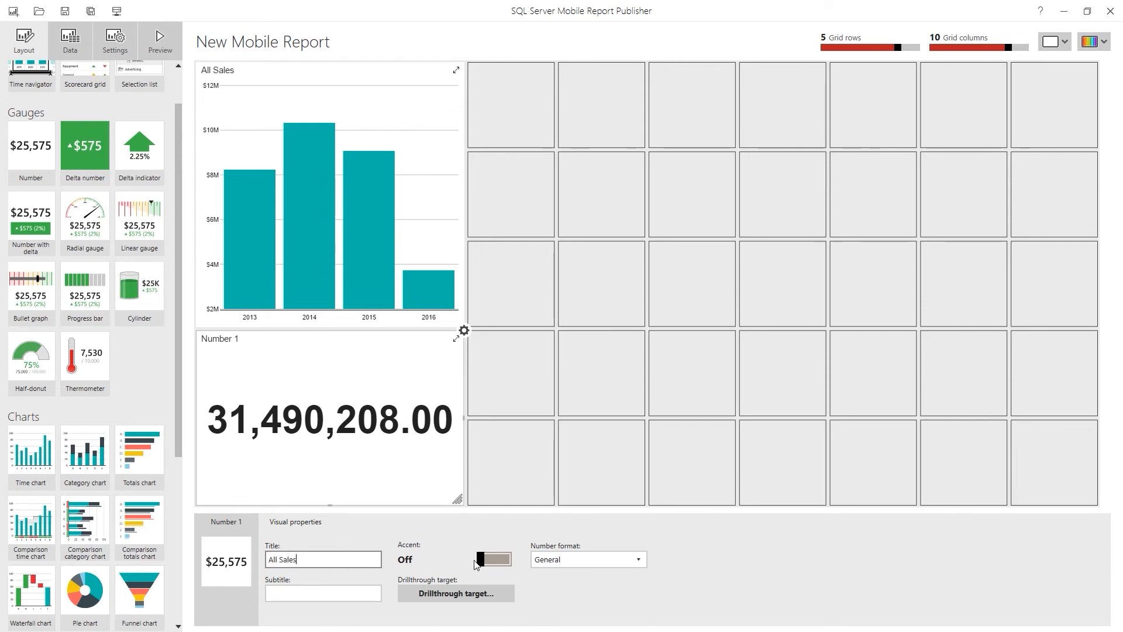
{"action": "left_click", "coordinate": [639, 559]}
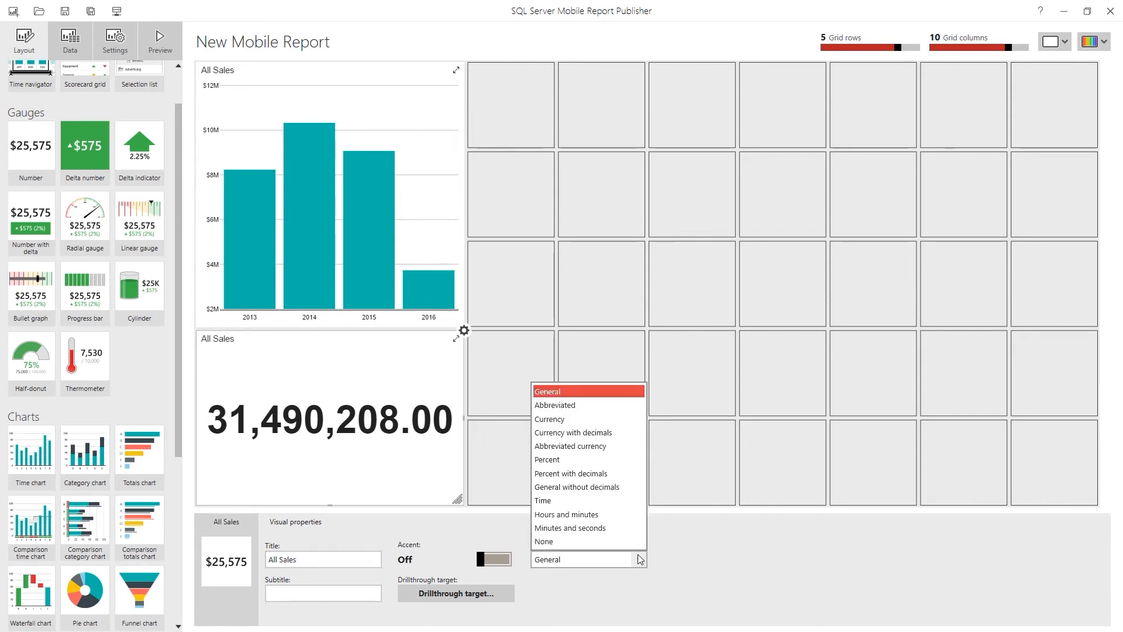
{"action": "left_click", "coordinate": [581, 432]}
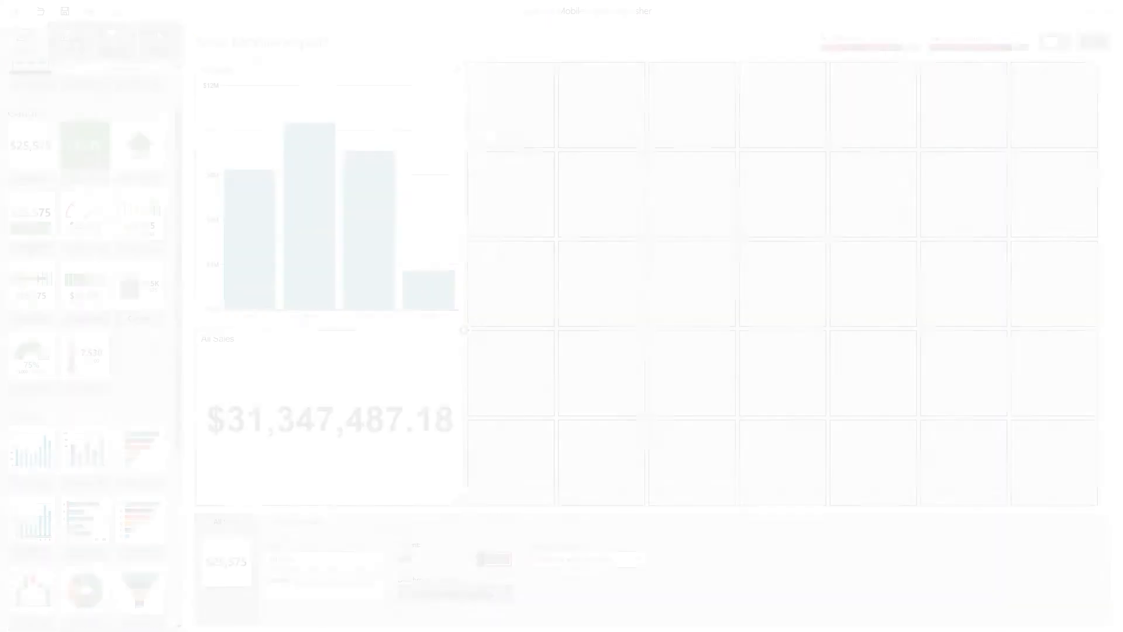
Step: Place a Time navigator in the top-row cell beside the time chart and widen it to three columns
{"action": "scroll", "coordinate": [113, 312], "scroll_direction": "up", "scroll_amount": 1}
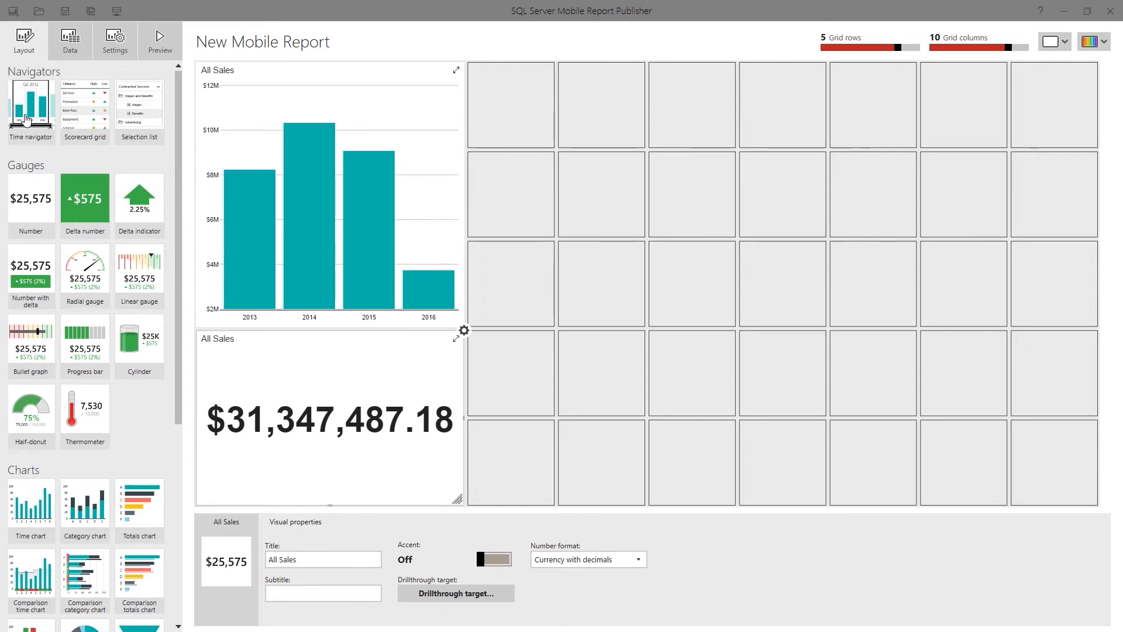
{"action": "left_click_drag", "start_coordinate": [26, 119], "coordinate": [514, 120]}
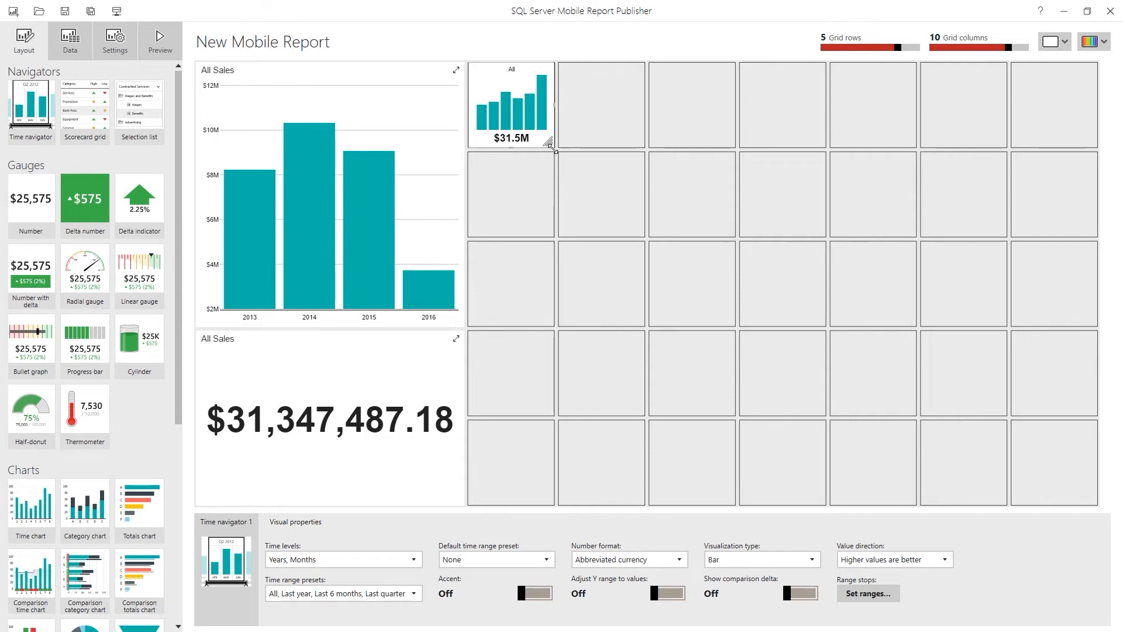
{"action": "left_click_drag", "start_coordinate": [552, 149], "coordinate": [735, 152]}
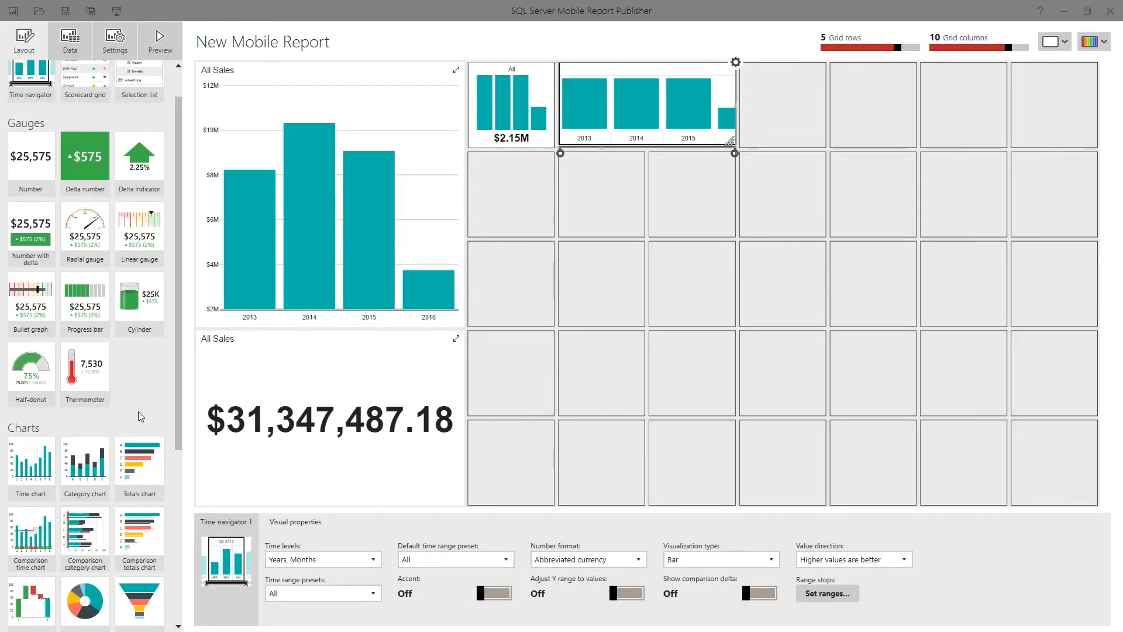
Step: Place a Chart data grid below the time navigator and enlarge it to three columns by four rows
{"action": "scroll", "coordinate": [140, 417], "scroll_direction": "down", "scroll_amount": 5}
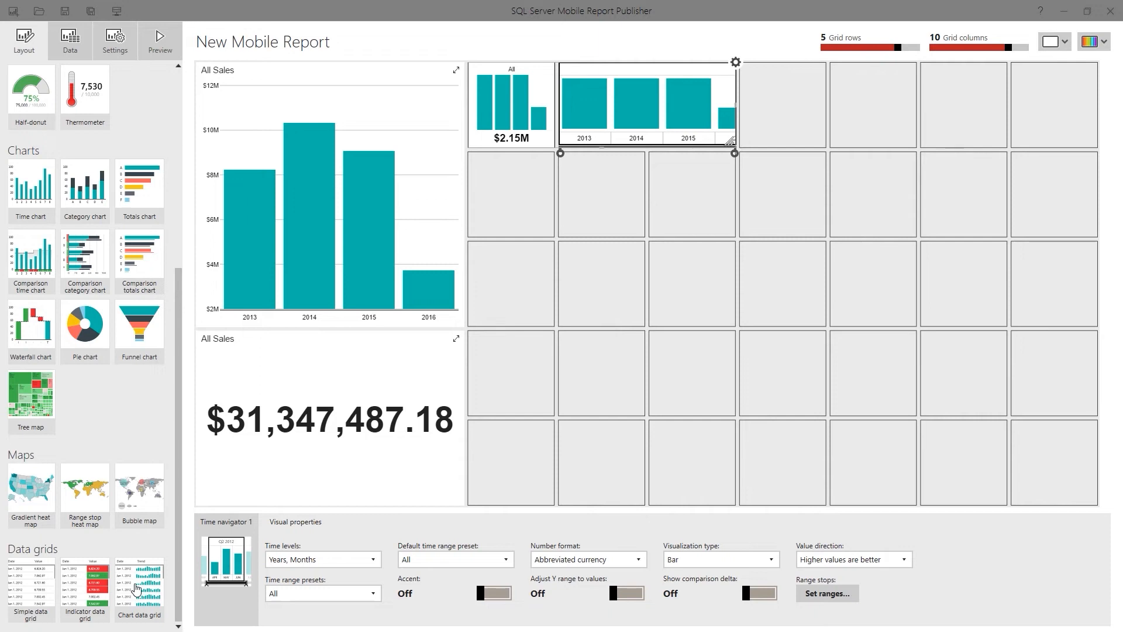
{"action": "left_click", "coordinate": [136, 589]}
{"action": "left_click_drag", "start_coordinate": [136, 589], "coordinate": [511, 193]}
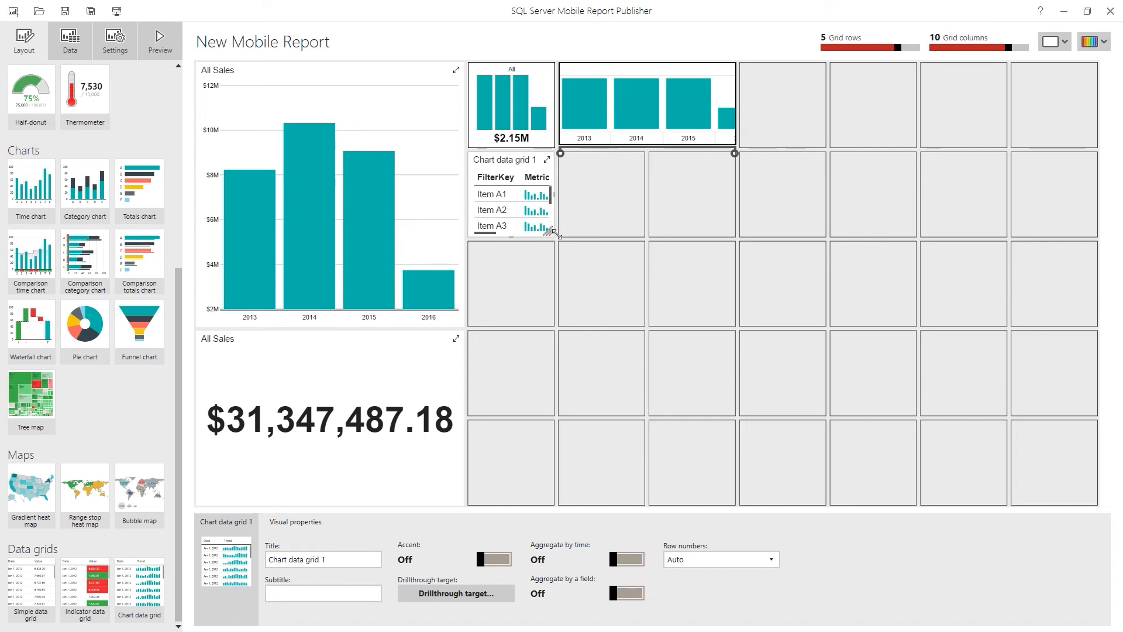
{"action": "left_click_drag", "start_coordinate": [549, 231], "coordinate": [729, 496]}
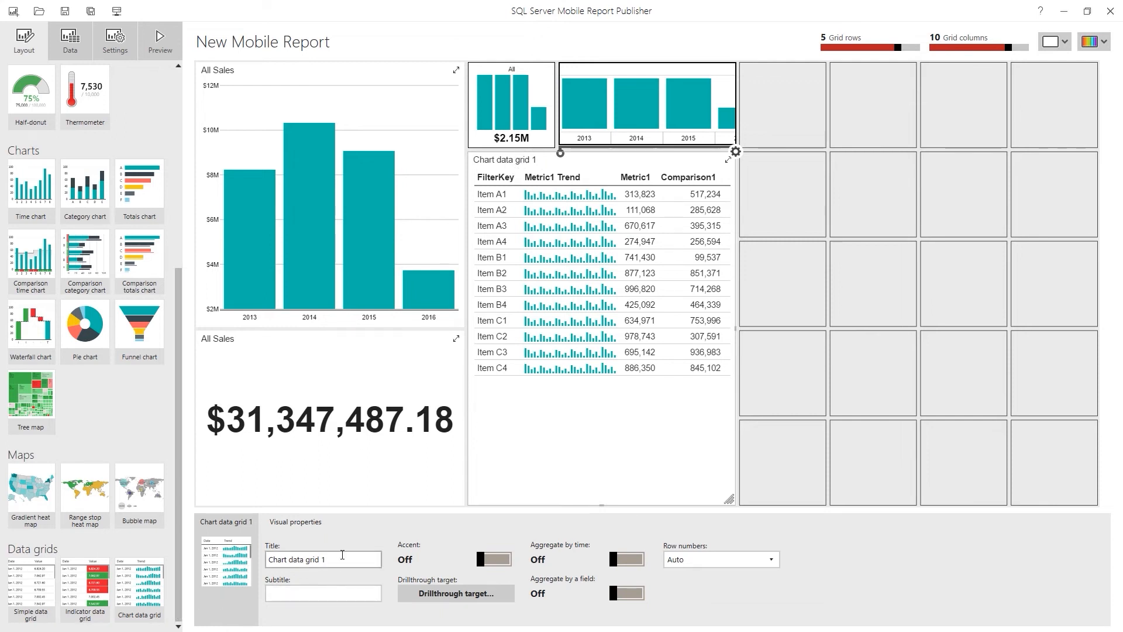
Step: Title the chart data grid "Sales by Order Date"
{"action": "left_click", "coordinate": [333, 560]}
{"action": "left_click_drag", "start_coordinate": [325, 559], "coordinate": [264, 561]}
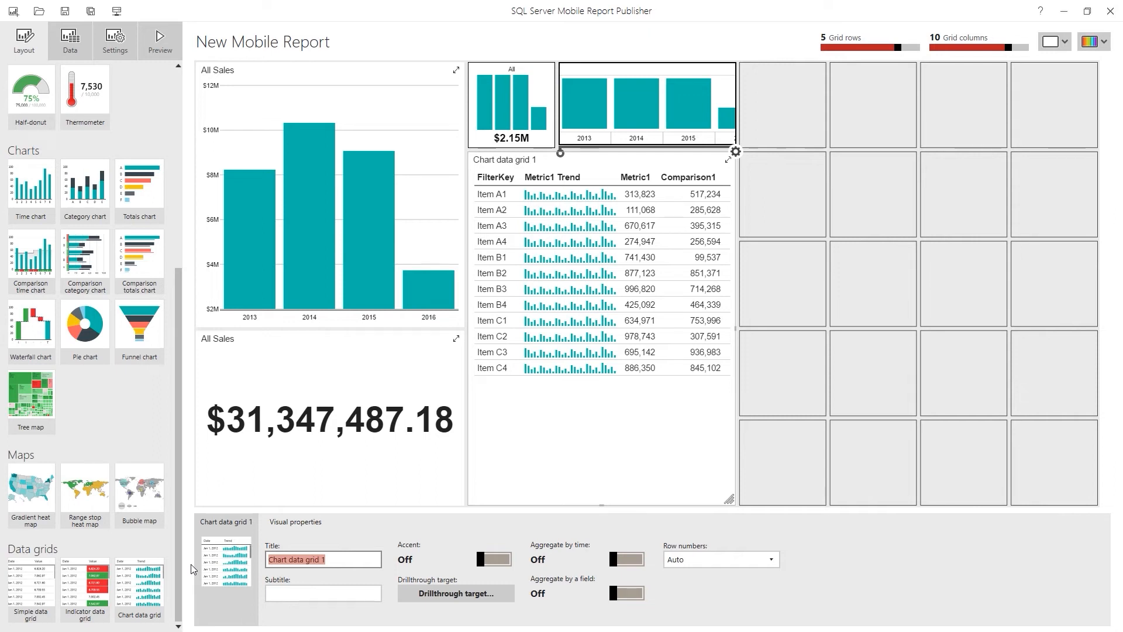
{"action": "type", "text": "Sales by O"}
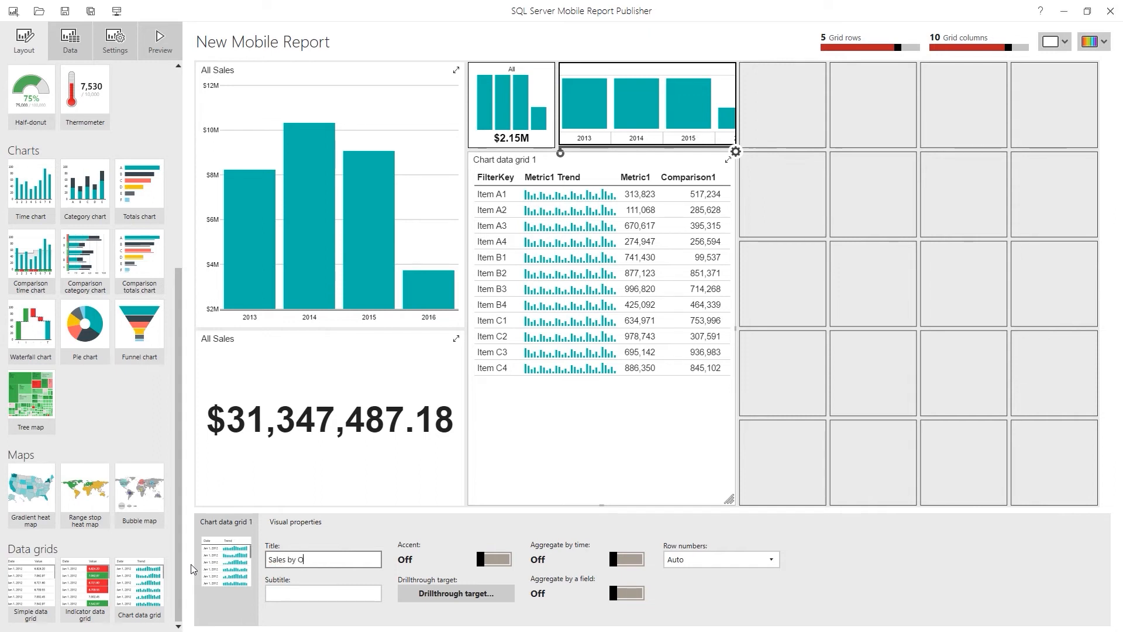
{"action": "type", "text": "rder Date"}
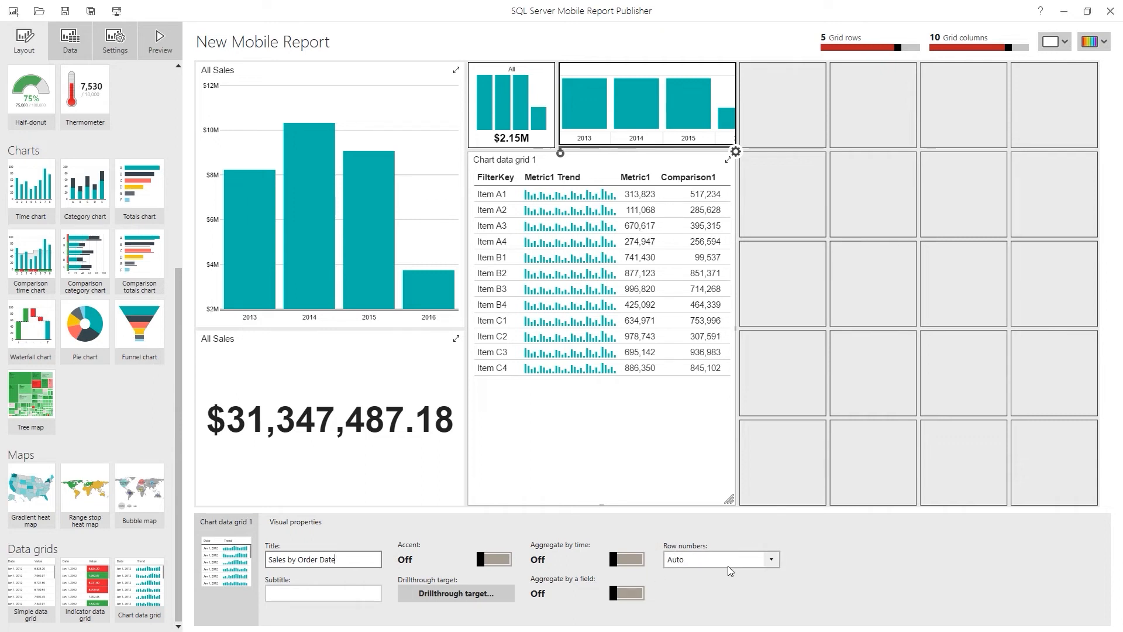
Step: Try the Hide option for the chart data grid's row numbers, and set the option to Show
{"action": "left_click", "coordinate": [776, 564]}
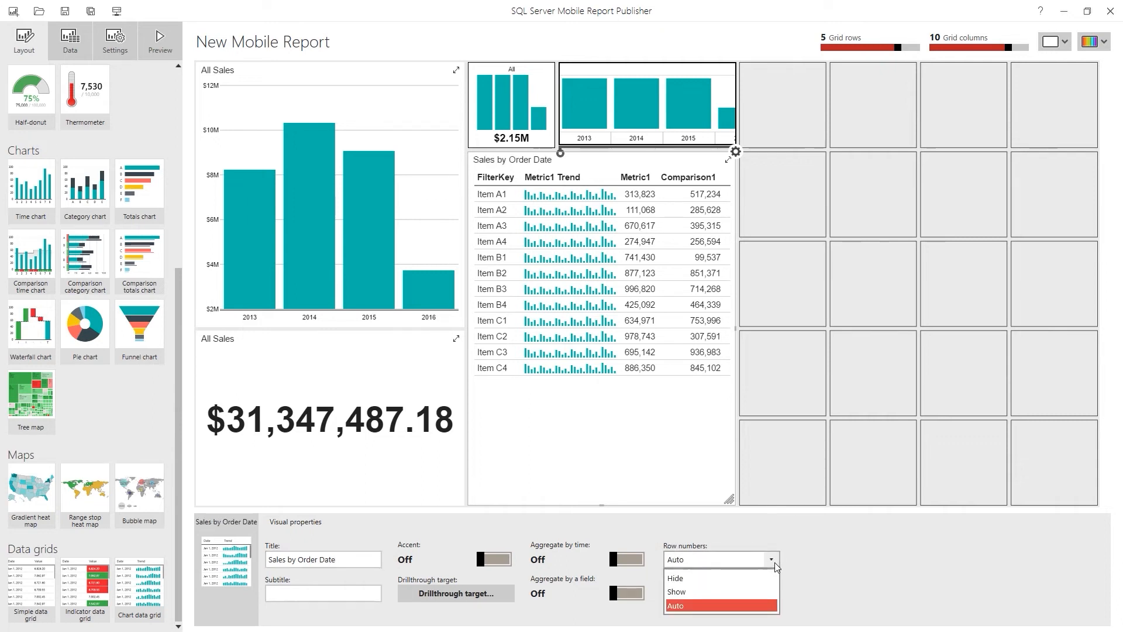
{"action": "left_click", "coordinate": [710, 581]}
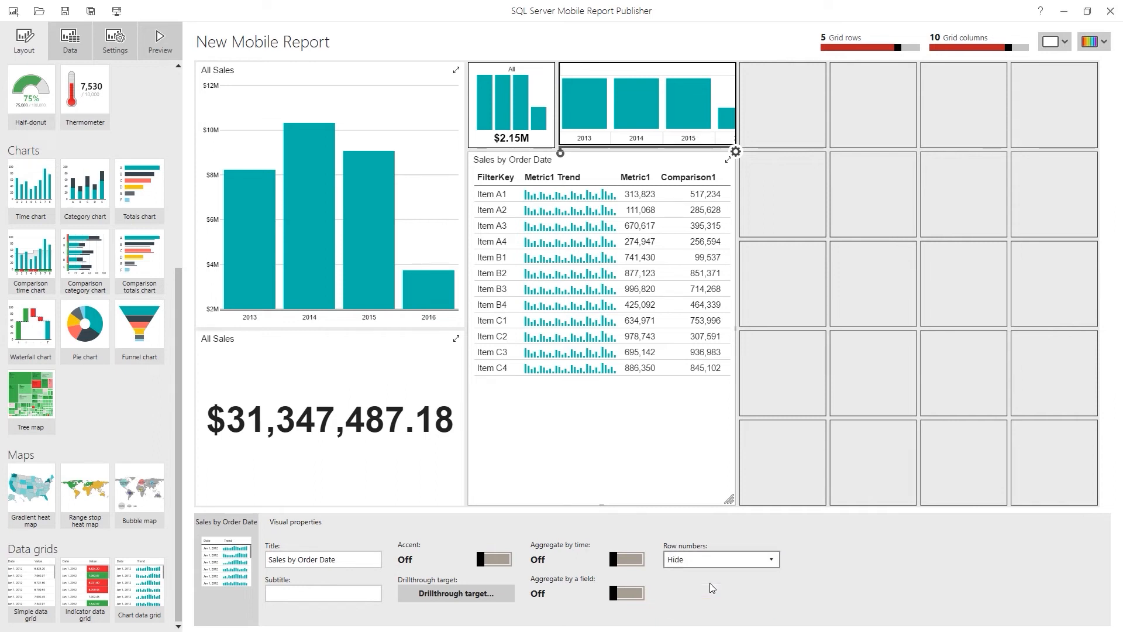
{"action": "left_click", "coordinate": [769, 563]}
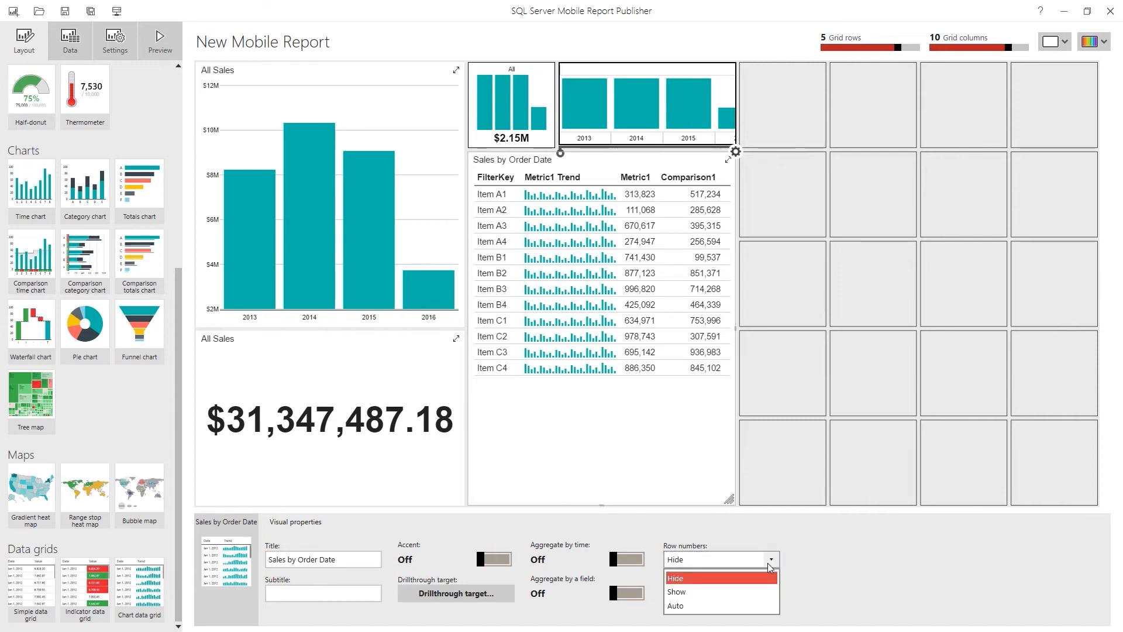
{"action": "left_click", "coordinate": [688, 592]}
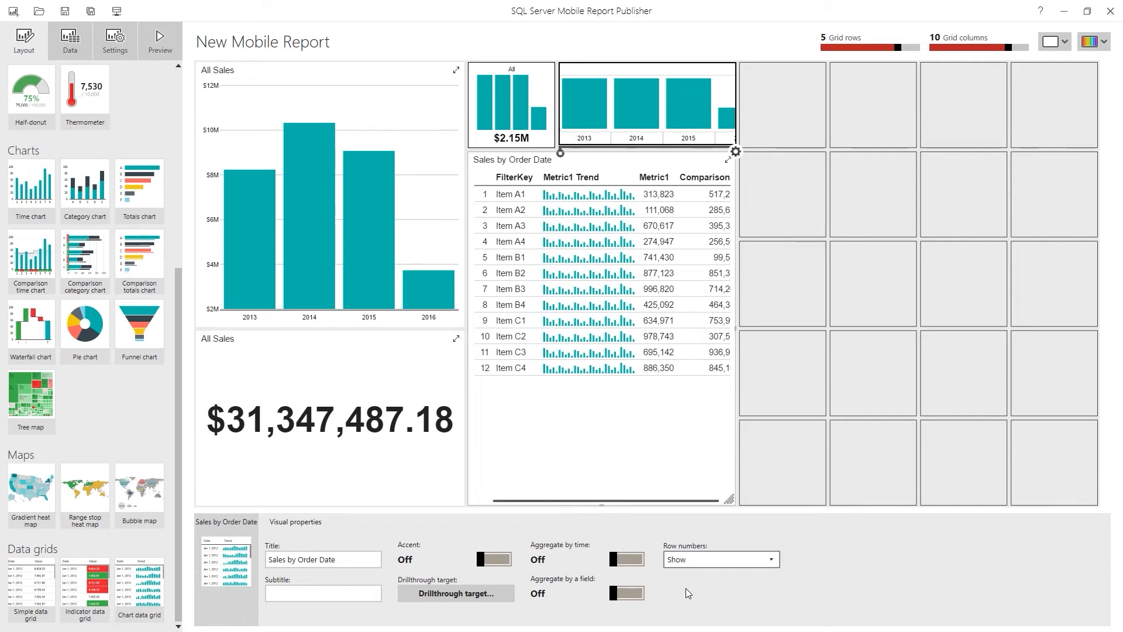
Step: Hide the row numbers of the Sales by Order Date chart data grid
{"action": "left_click", "coordinate": [773, 566]}
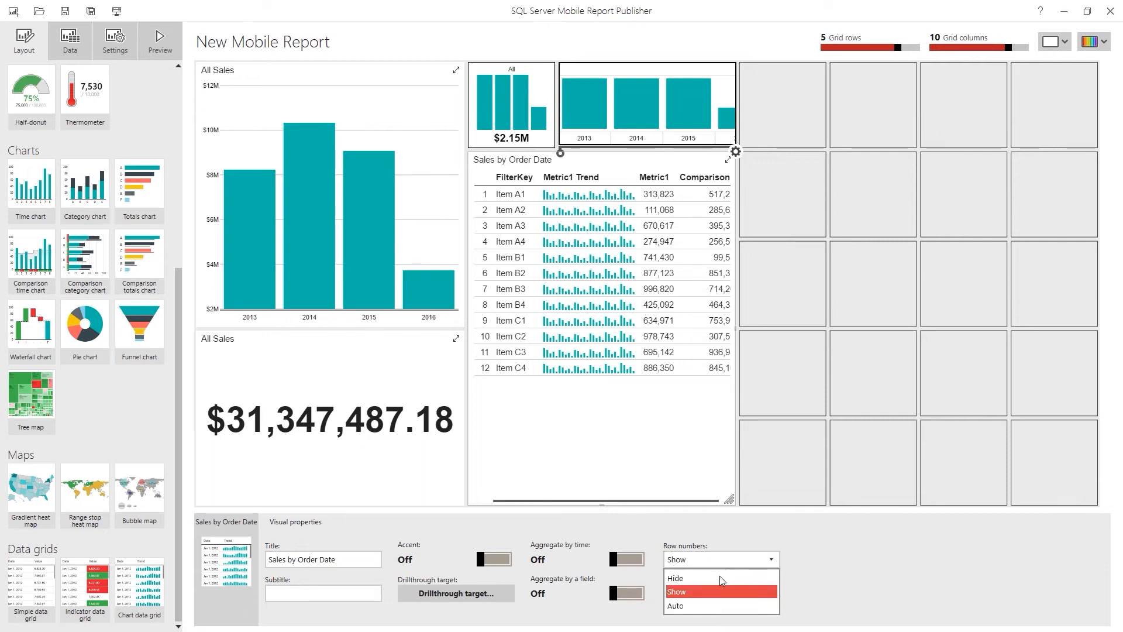
{"action": "left_click", "coordinate": [679, 579]}
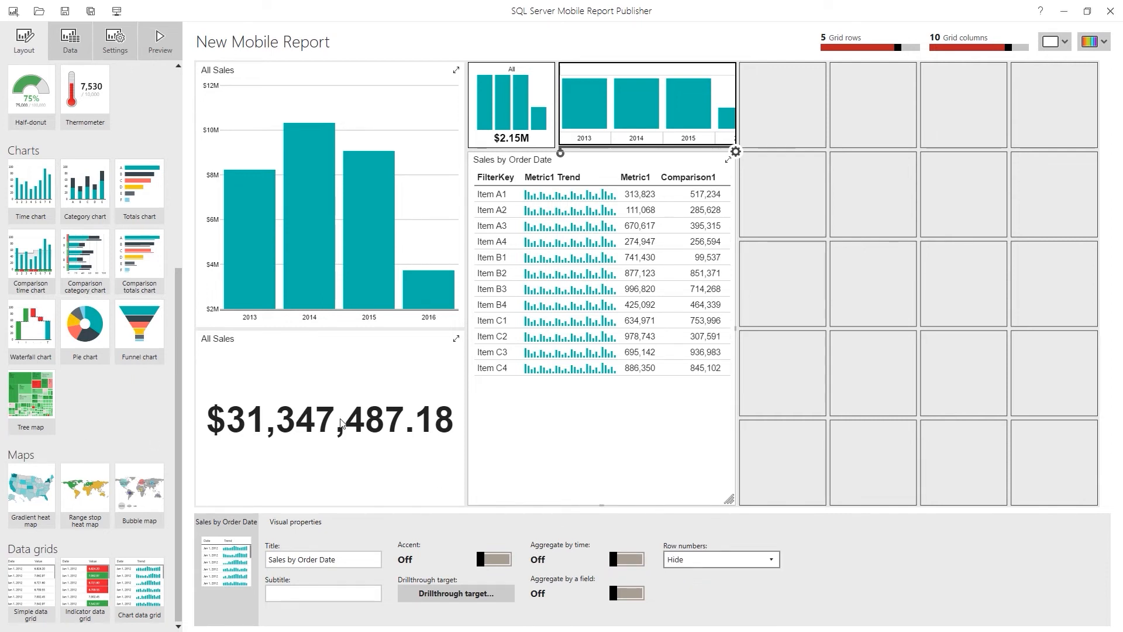
Step: Use MobileData for both the data grid's view and its chart visualizations, and move the Order_Year column to first place
{"action": "left_click", "coordinate": [91, 51]}
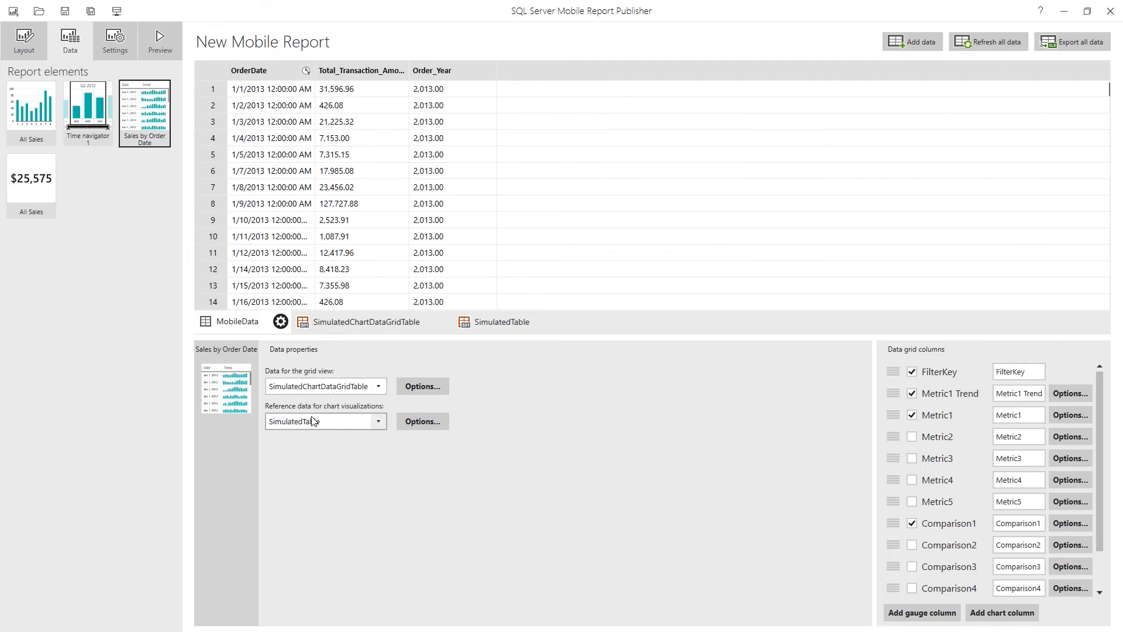
{"action": "left_click", "coordinate": [377, 388]}
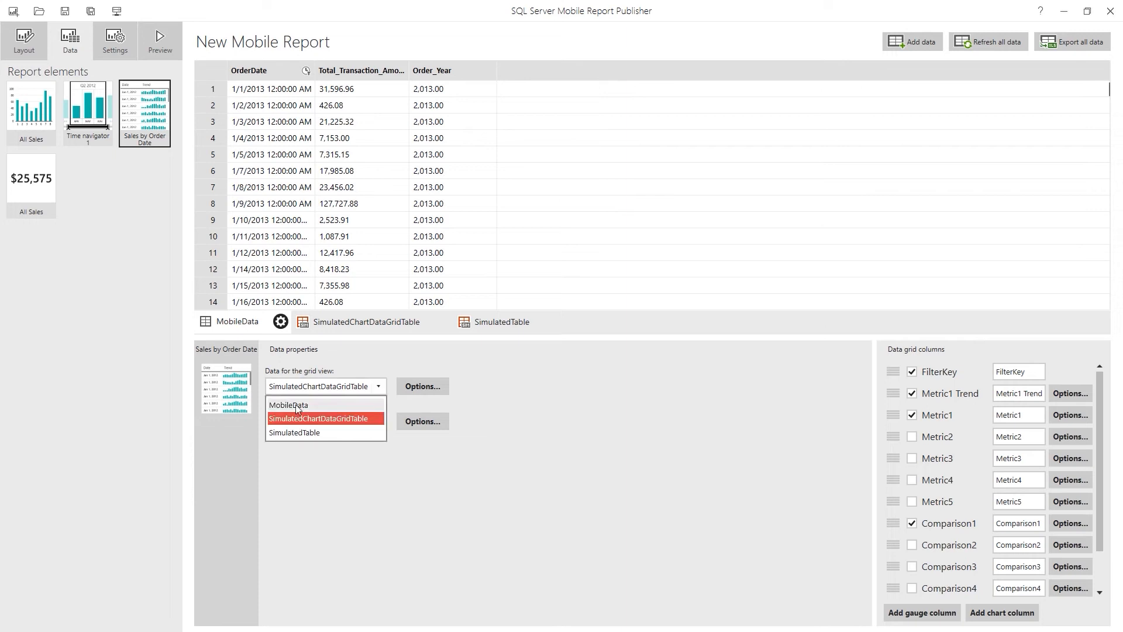
{"action": "left_click", "coordinate": [296, 405]}
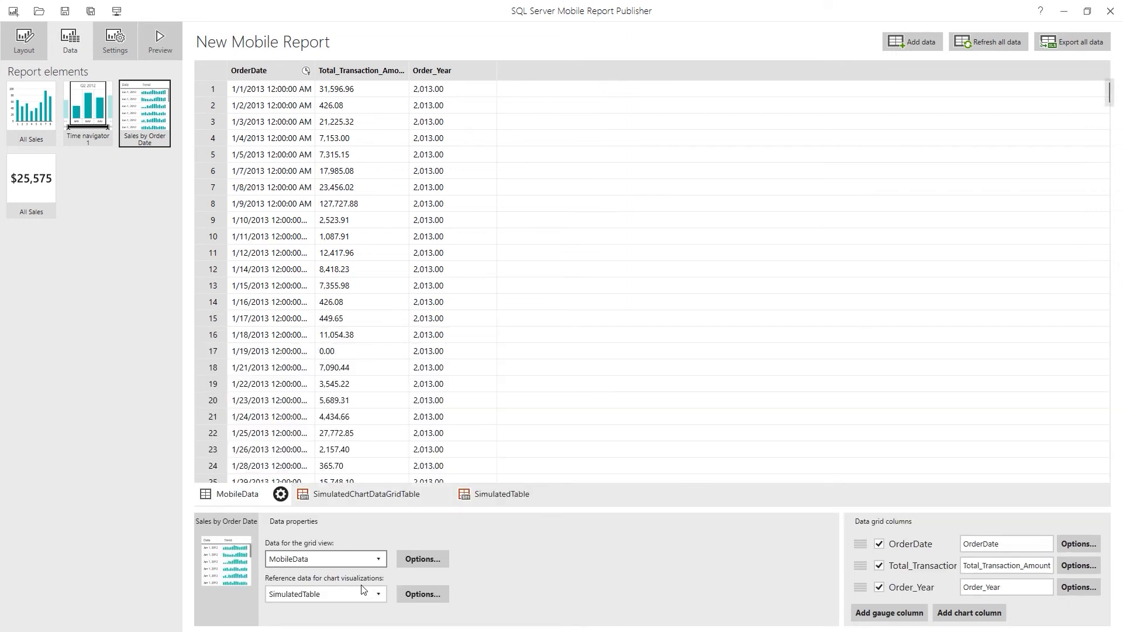
{"action": "left_click", "coordinate": [383, 596]}
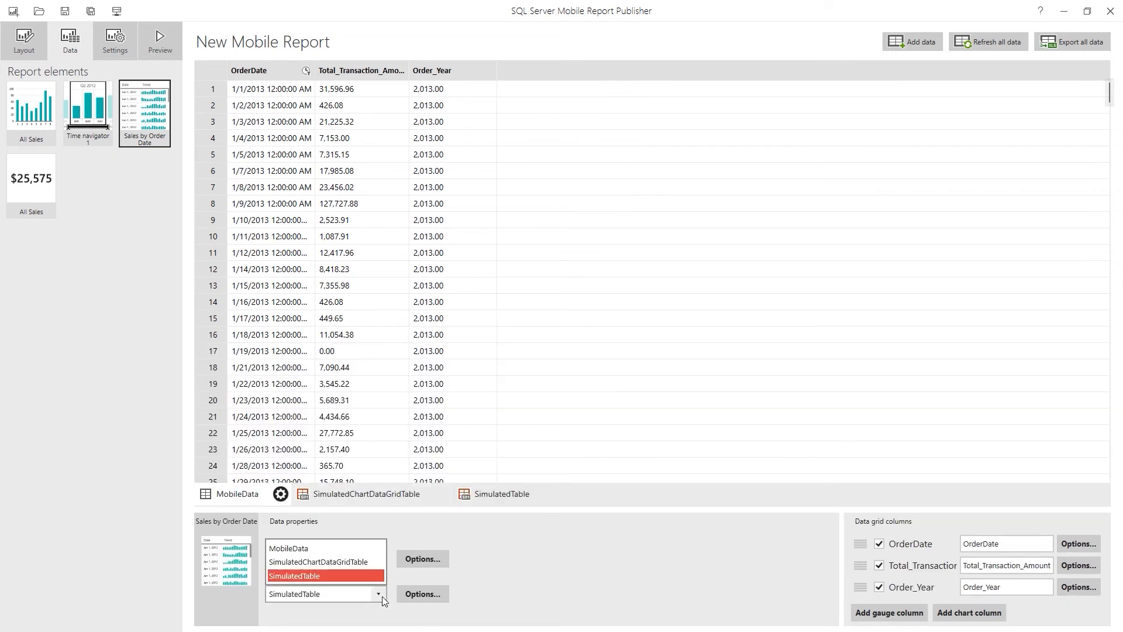
{"action": "left_click", "coordinate": [296, 546]}
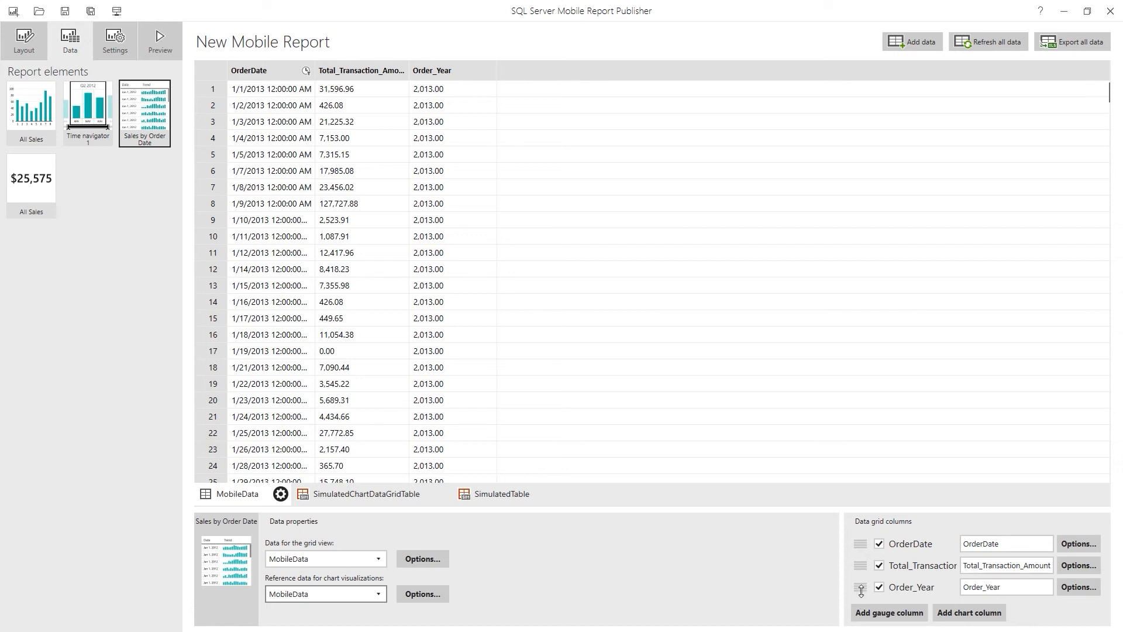
{"action": "left_click_drag", "start_coordinate": [861, 589], "coordinate": [862, 543]}
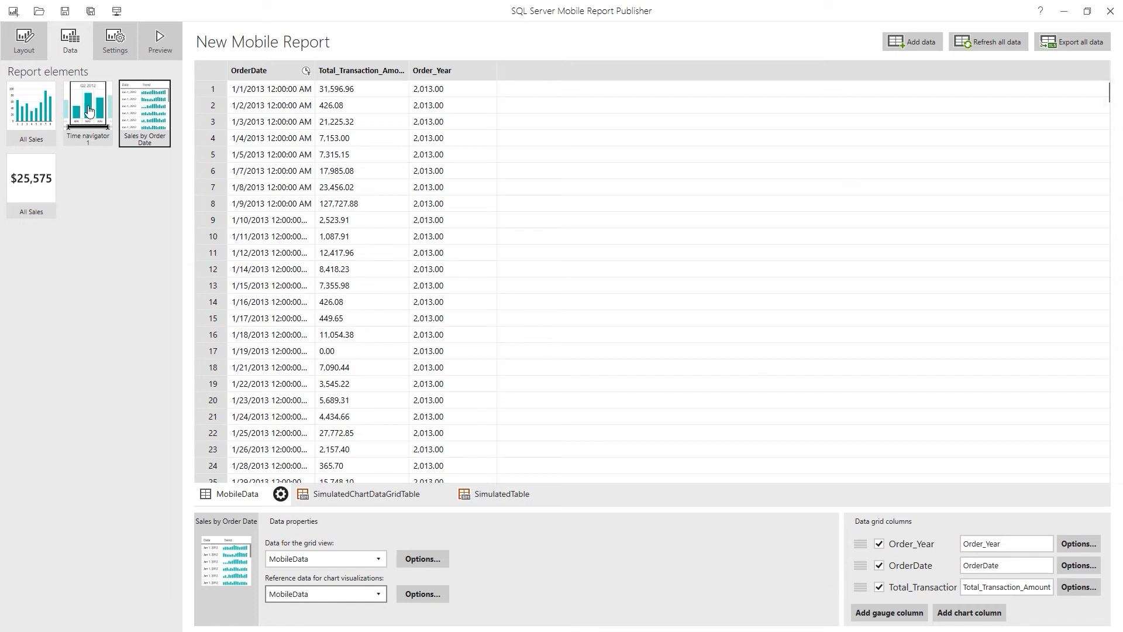
Step: Preview the report, filter it to 2013 and to 2015 with the time navigator, resetting to All each time, and leave the preview
{"action": "left_click", "coordinate": [168, 52]}
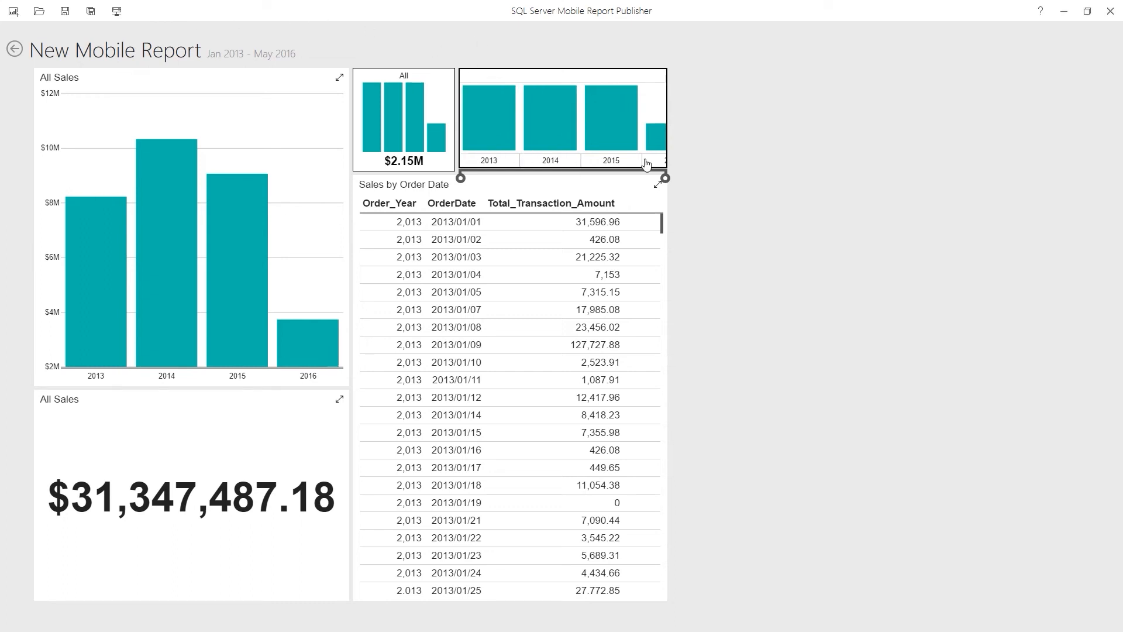
{"action": "left_click", "coordinate": [499, 123]}
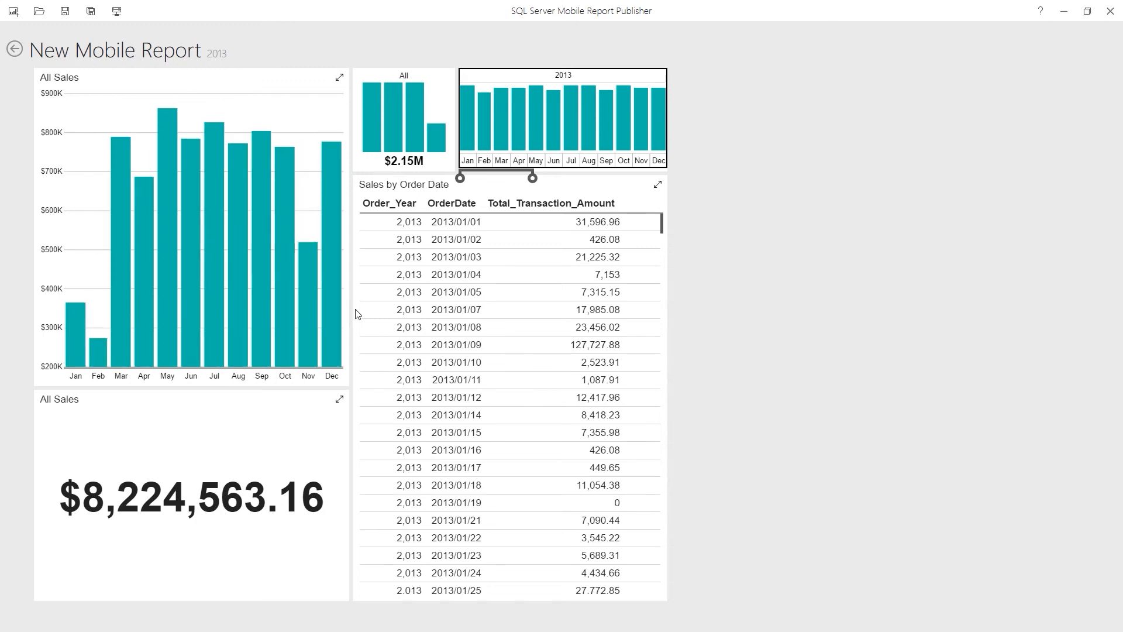
{"action": "left_click", "coordinate": [400, 112]}
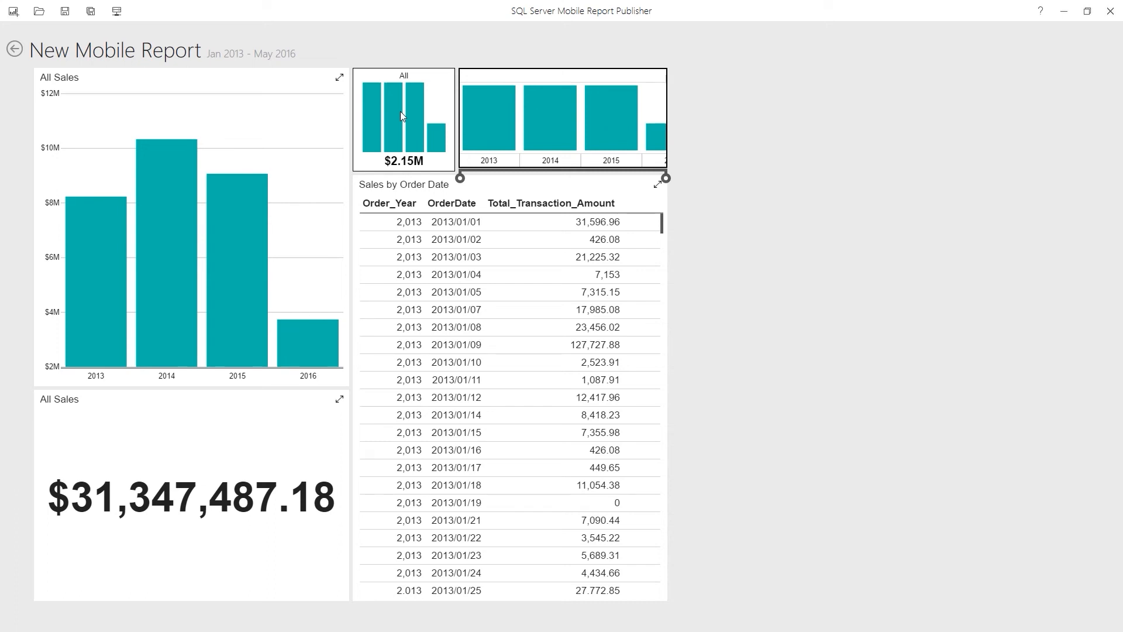
{"action": "left_click", "coordinate": [611, 115]}
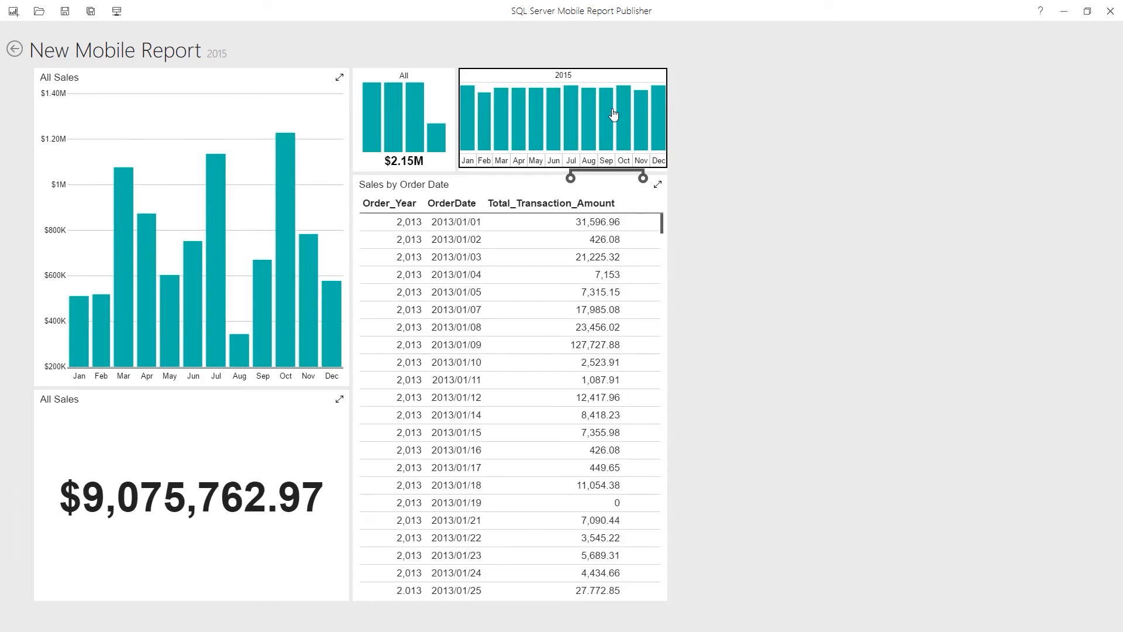
{"action": "left_click", "coordinate": [413, 125]}
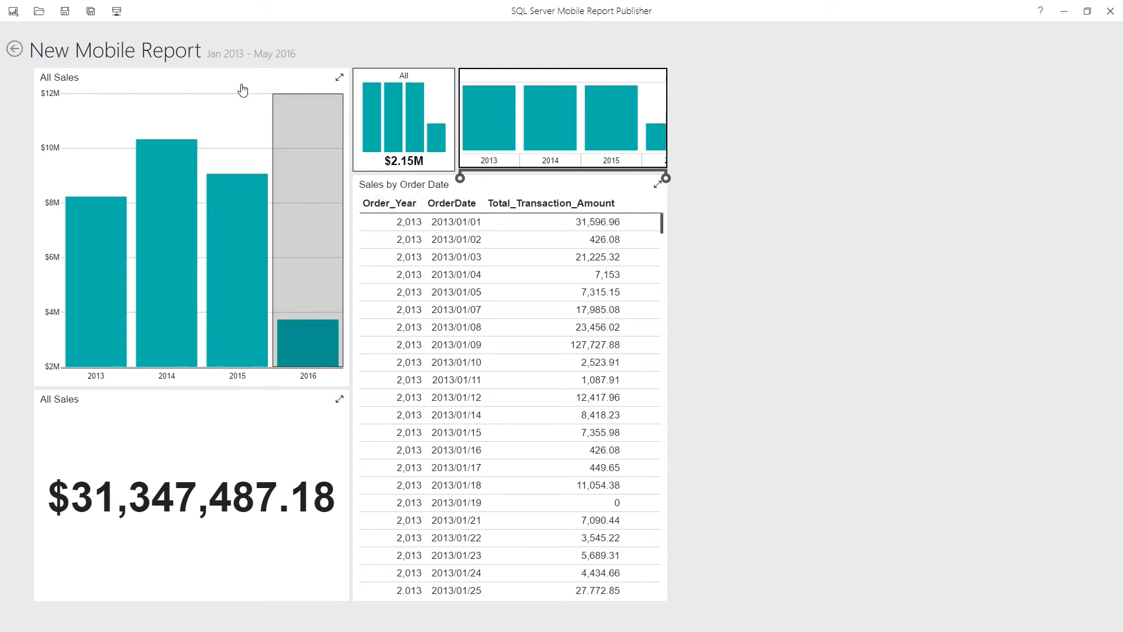
{"action": "left_click", "coordinate": [15, 51]}
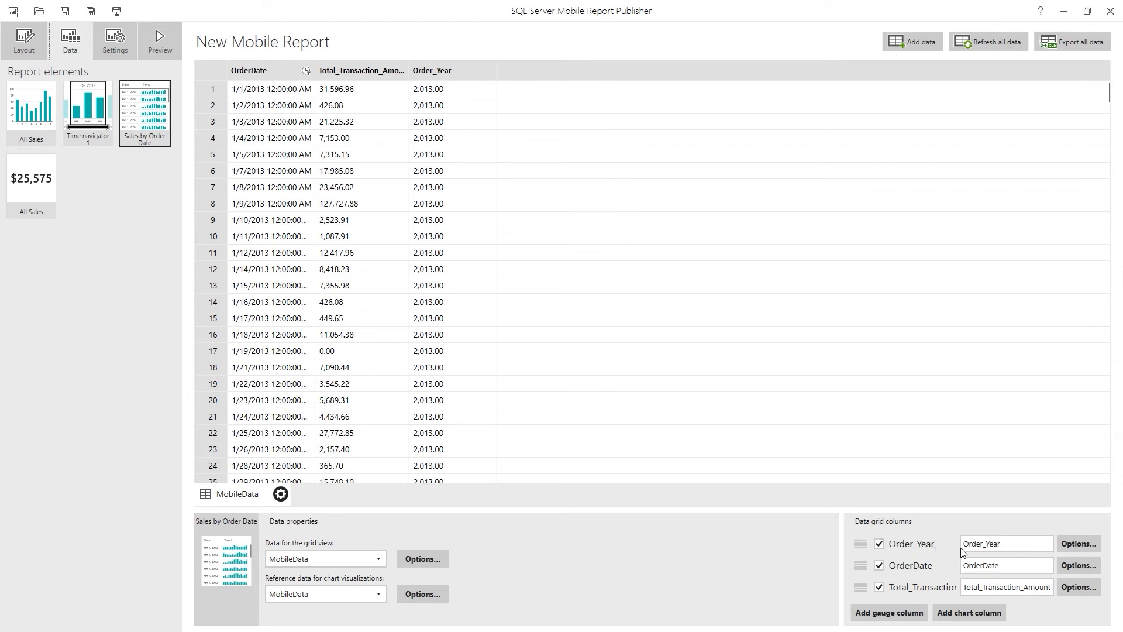
Step: Set the string format of the data grid's Order_Year column to None
{"action": "left_click", "coordinate": [1073, 543]}
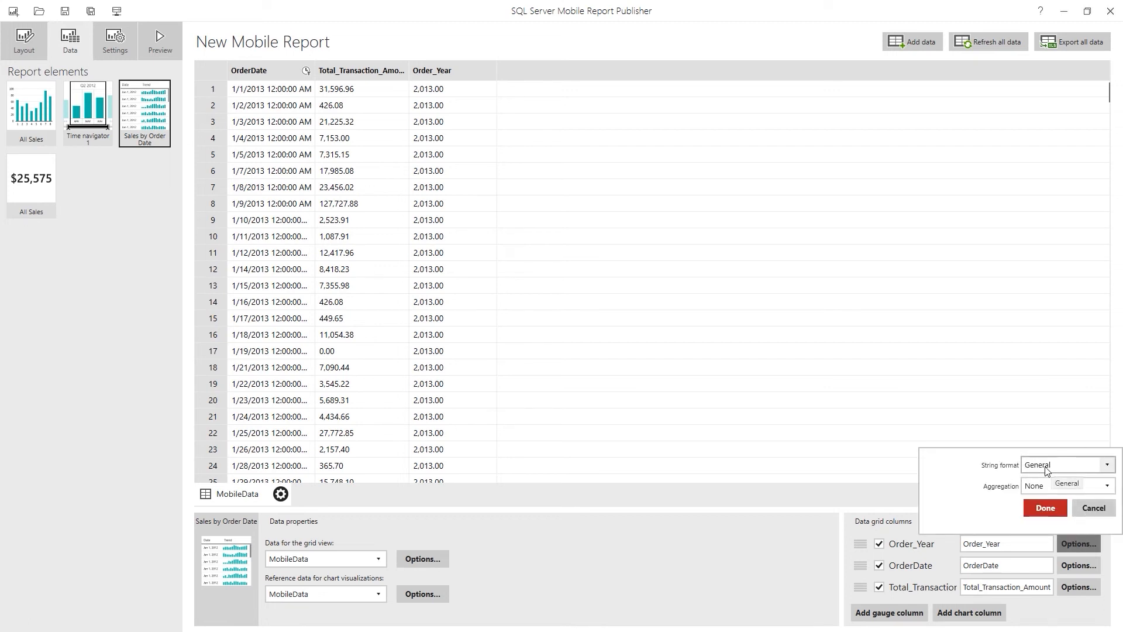
{"action": "left_click", "coordinate": [1092, 468]}
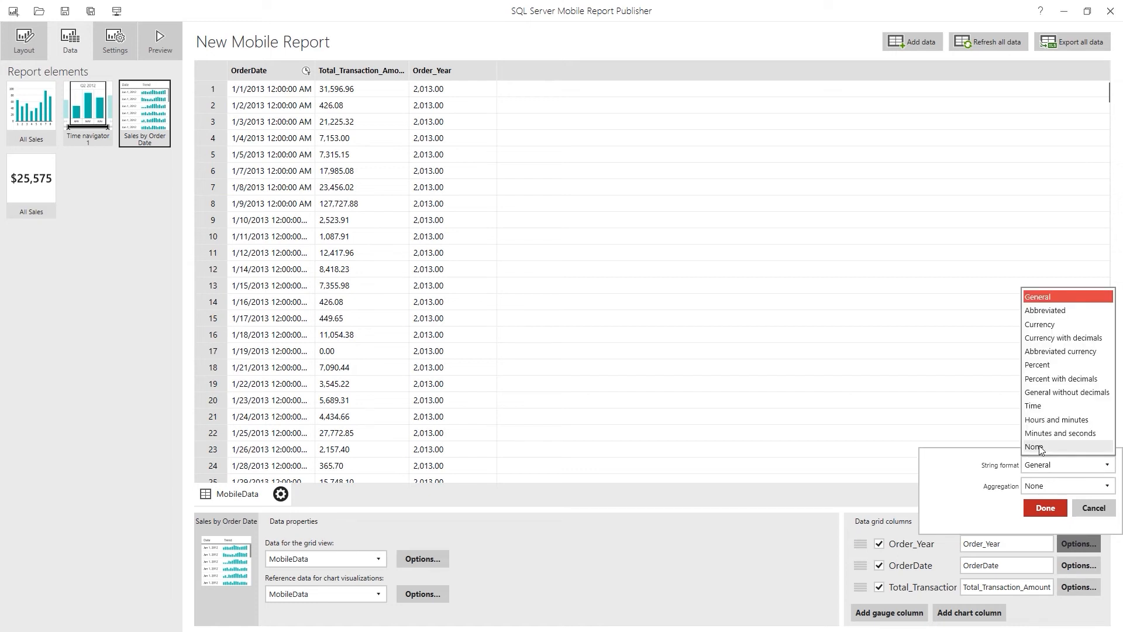
{"action": "left_click", "coordinate": [1039, 447]}
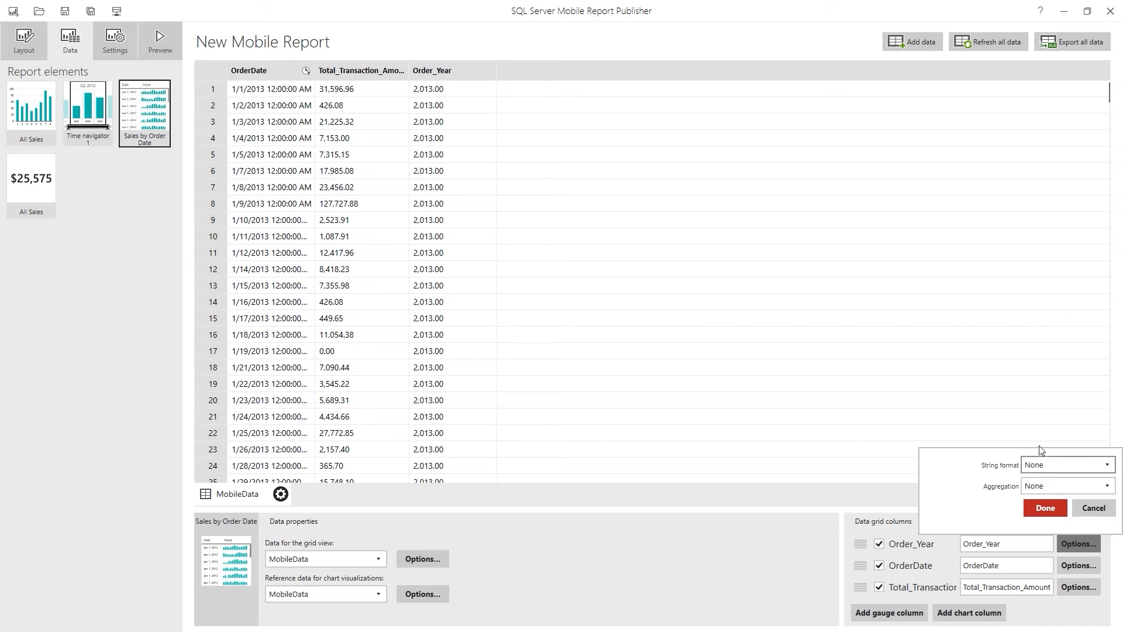
{"action": "left_click", "coordinate": [1047, 509]}
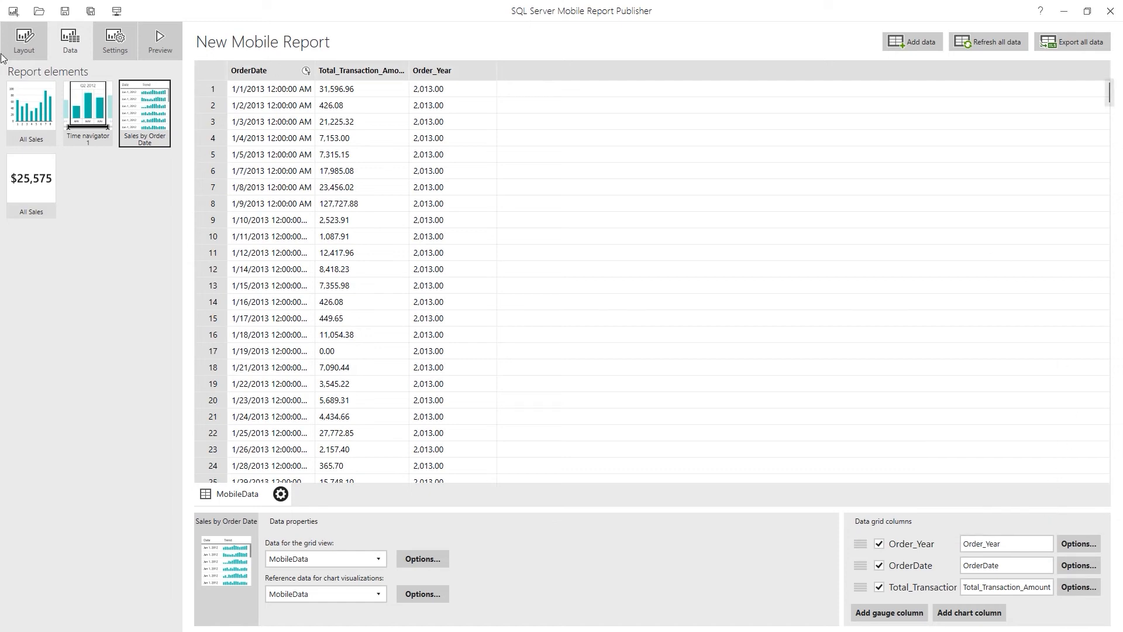
Step: Preview the report with the reformatted year column, filter it to 2015 with the time navigator, and return to the report layout
{"action": "left_click", "coordinate": [24, 44]}
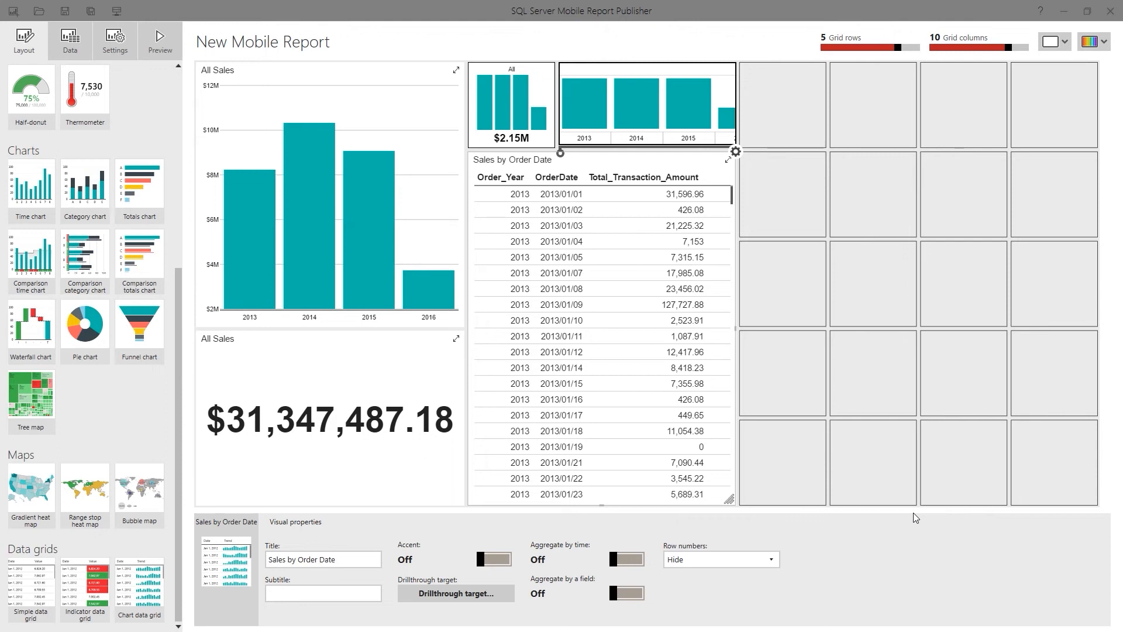
{"action": "left_click", "coordinate": [160, 40]}
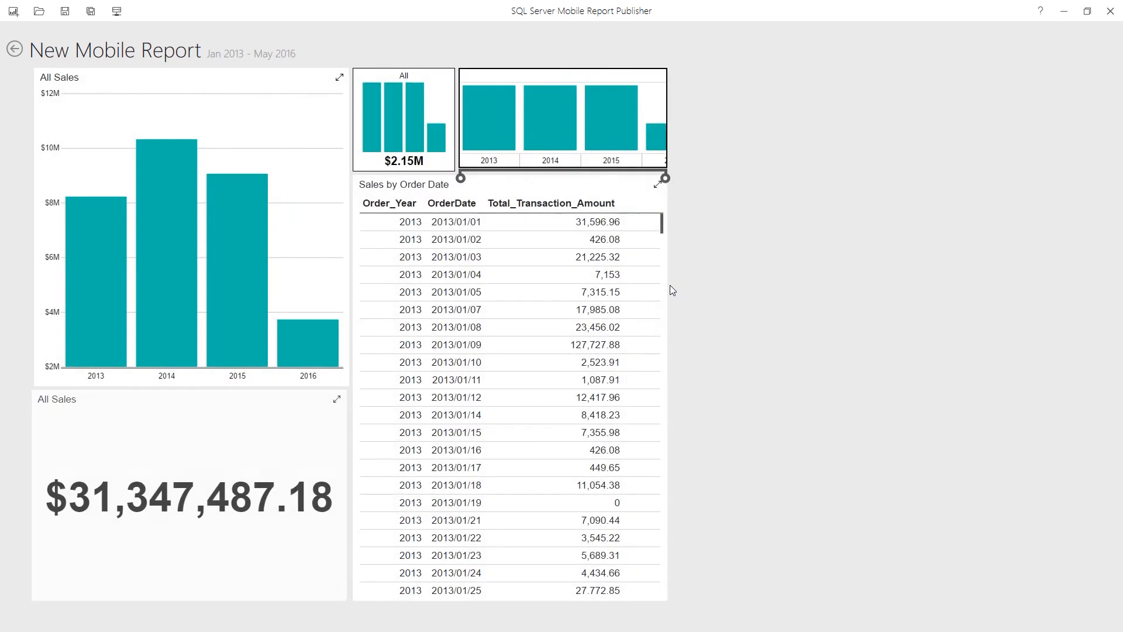
{"action": "left_click", "coordinate": [617, 136]}
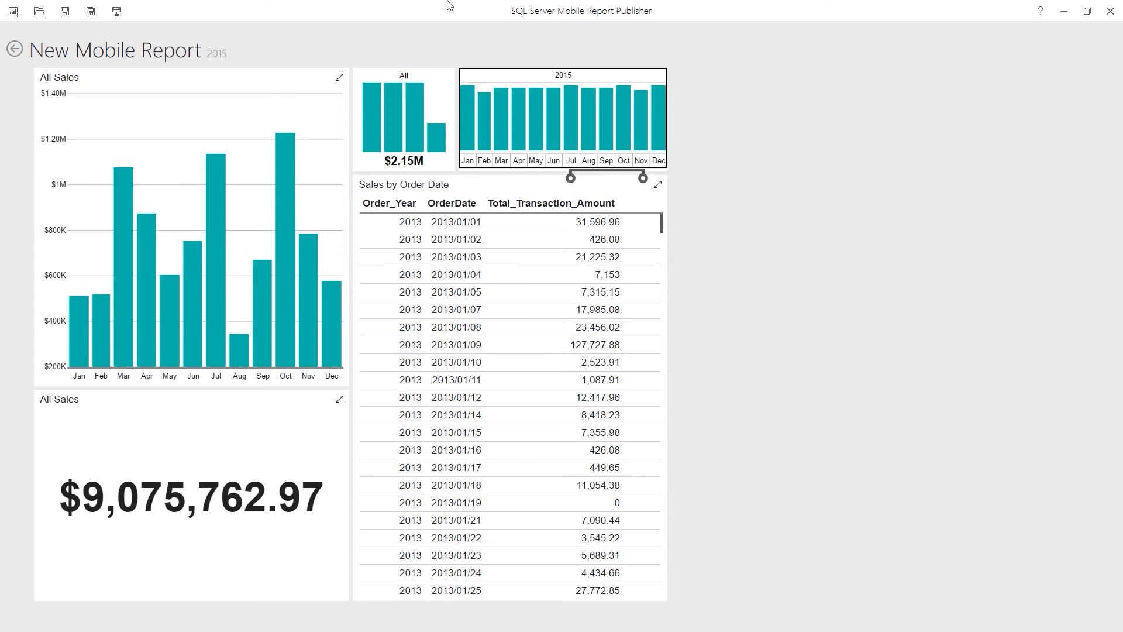
{"action": "left_click", "coordinate": [15, 51]}
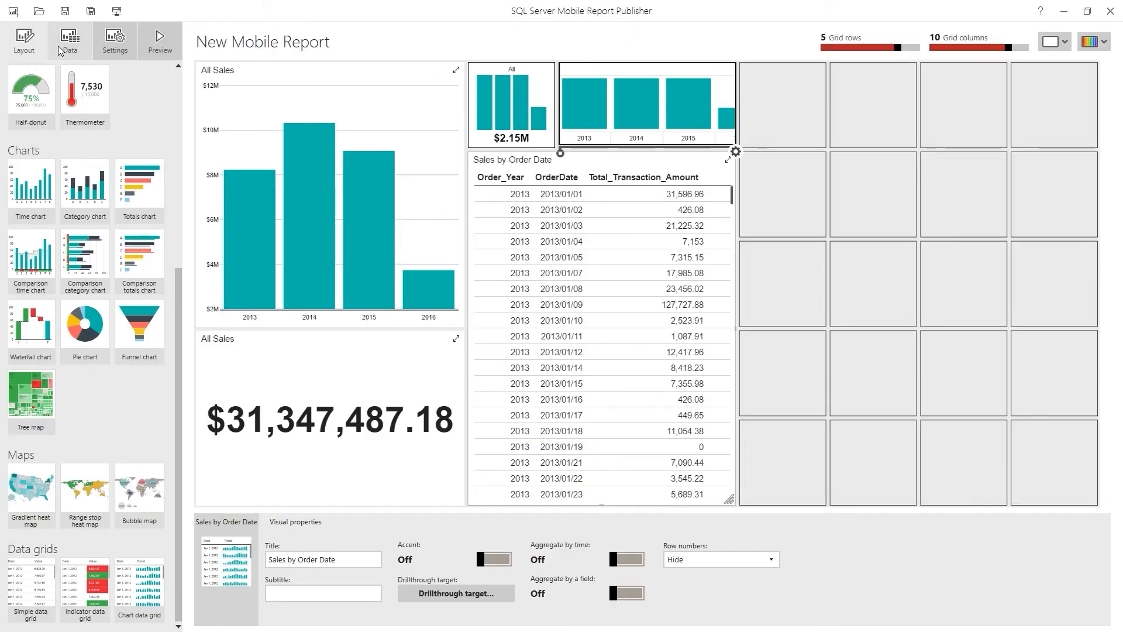
{"action": "left_click", "coordinate": [78, 52]}
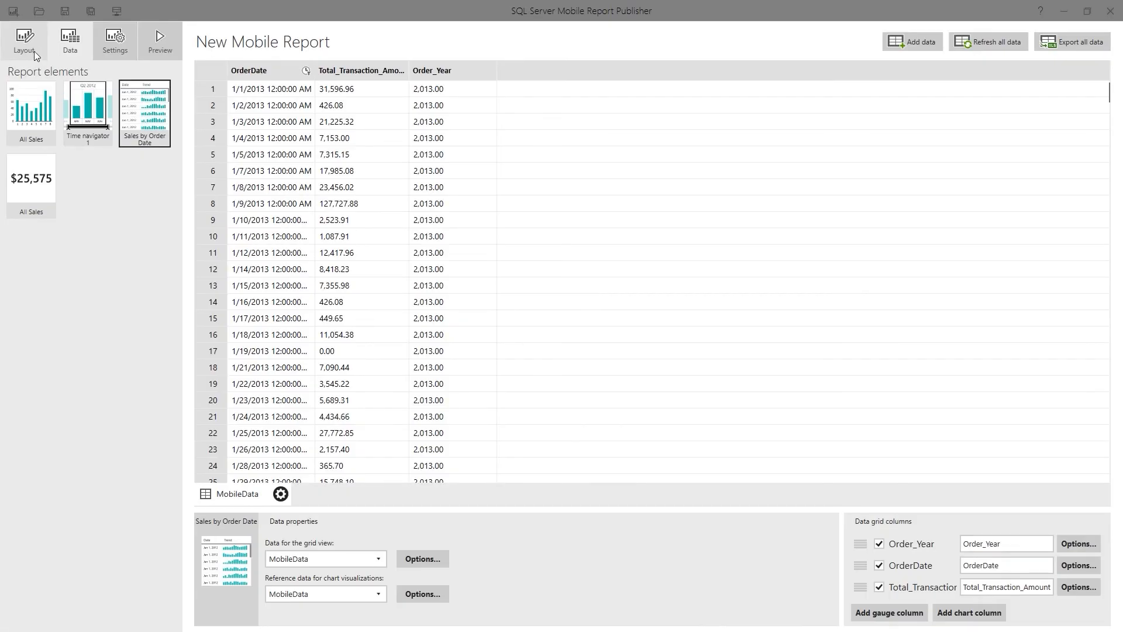
{"action": "left_click", "coordinate": [30, 48]}
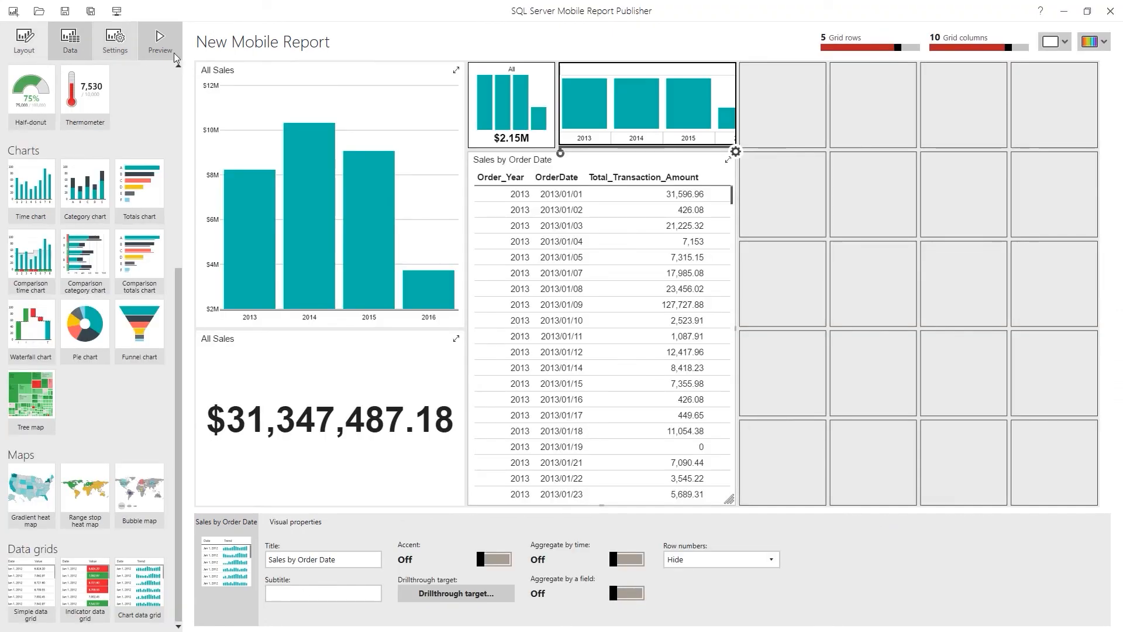
Step: Rename the report as "All Sales Report"
{"action": "left_click", "coordinate": [265, 46]}
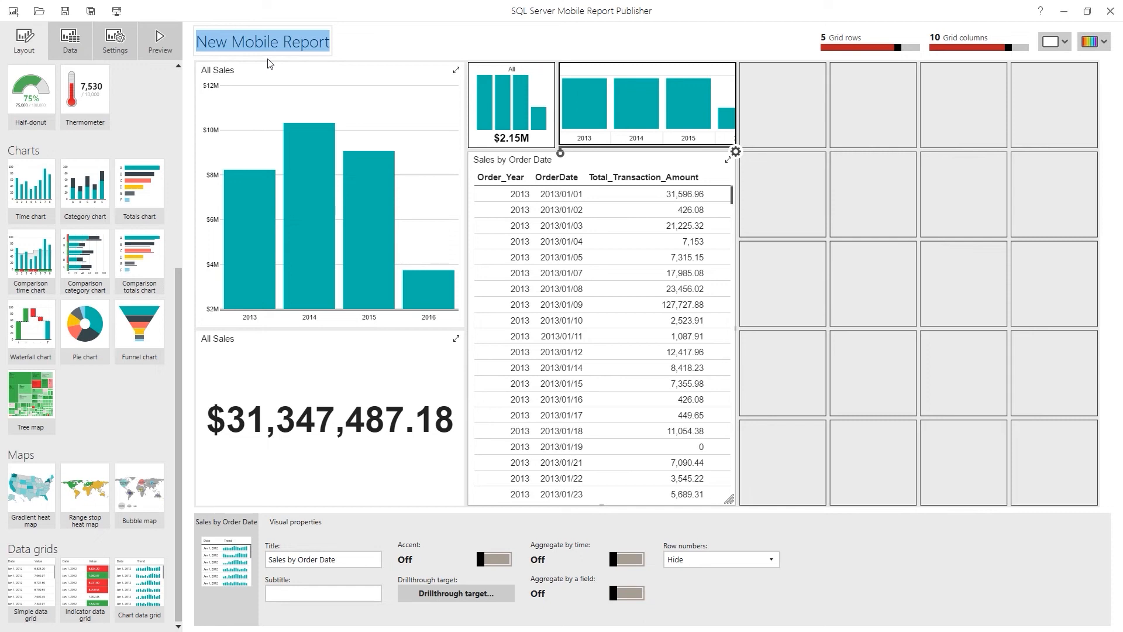
{"action": "type", "text": "All Sale"}
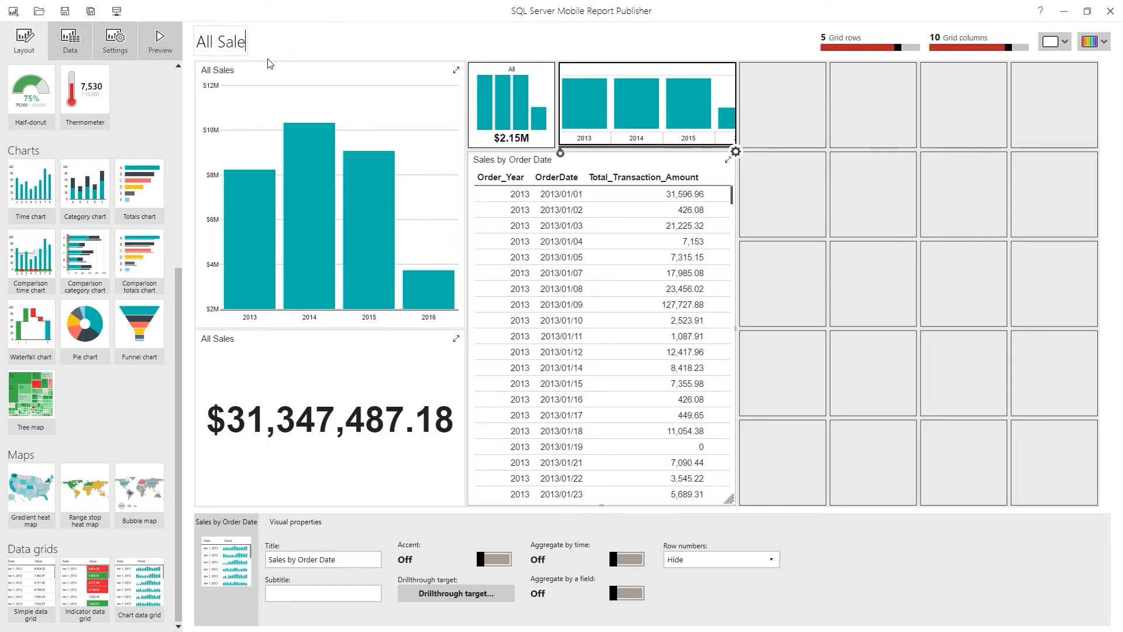
{"action": "type", "text": "s Report"}
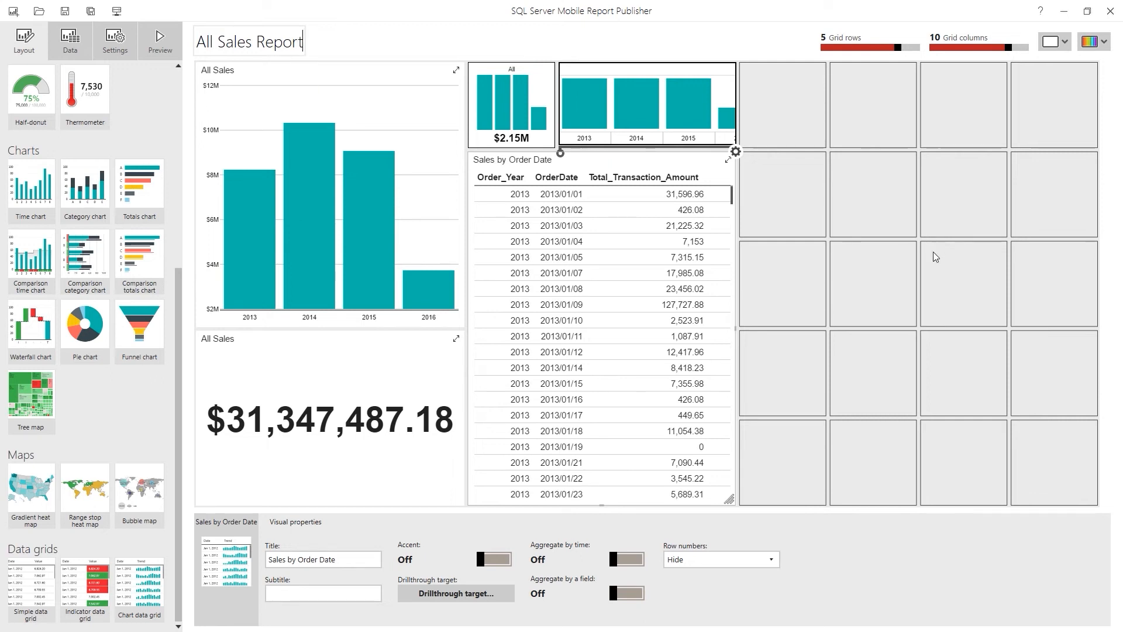
{"action": "left_click", "coordinate": [881, 296]}
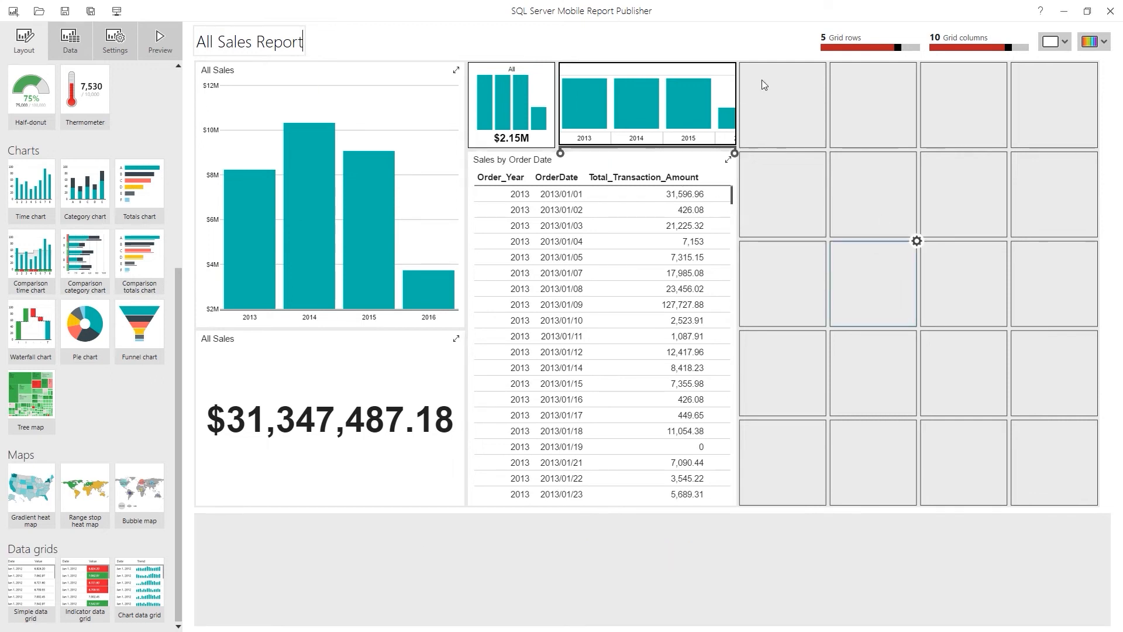
Step: Apply the Spa color palette to the report
{"action": "left_click", "coordinate": [1104, 43]}
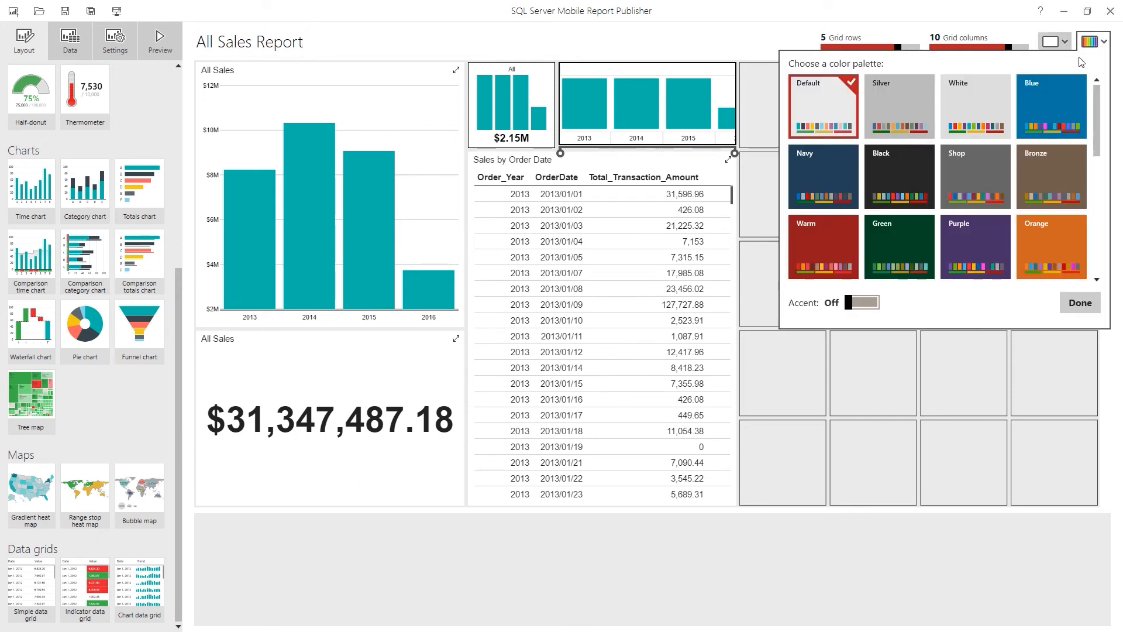
{"action": "scroll", "coordinate": [1018, 204], "scroll_direction": "down", "scroll_amount": 3}
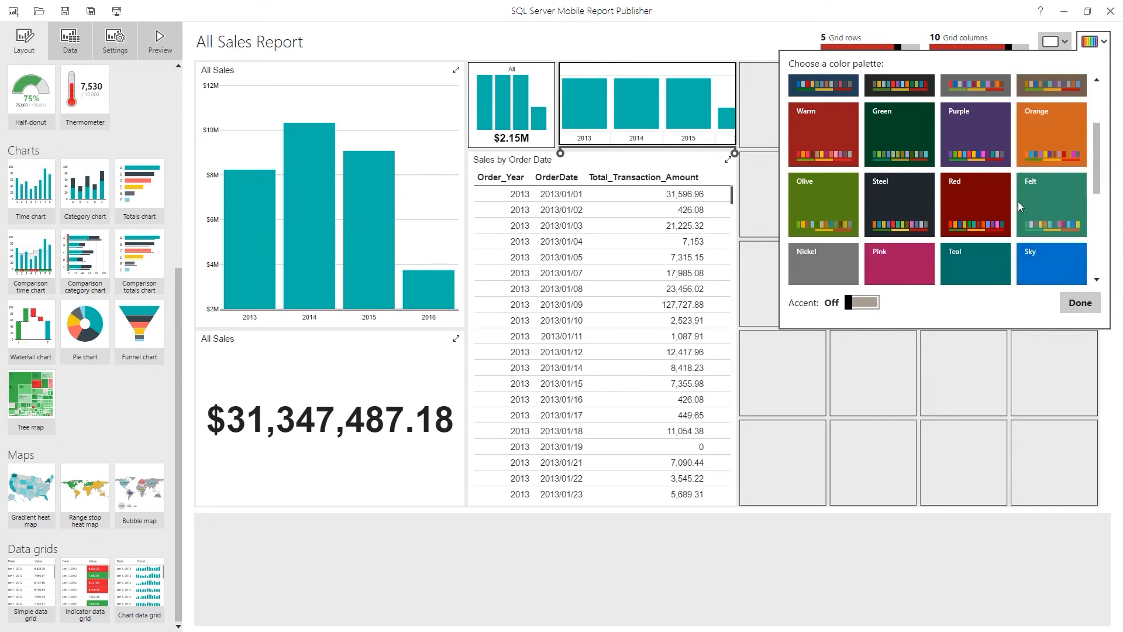
{"action": "scroll", "coordinate": [1018, 201], "scroll_direction": "down", "scroll_amount": 3}
{"action": "left_click", "coordinate": [908, 216]}
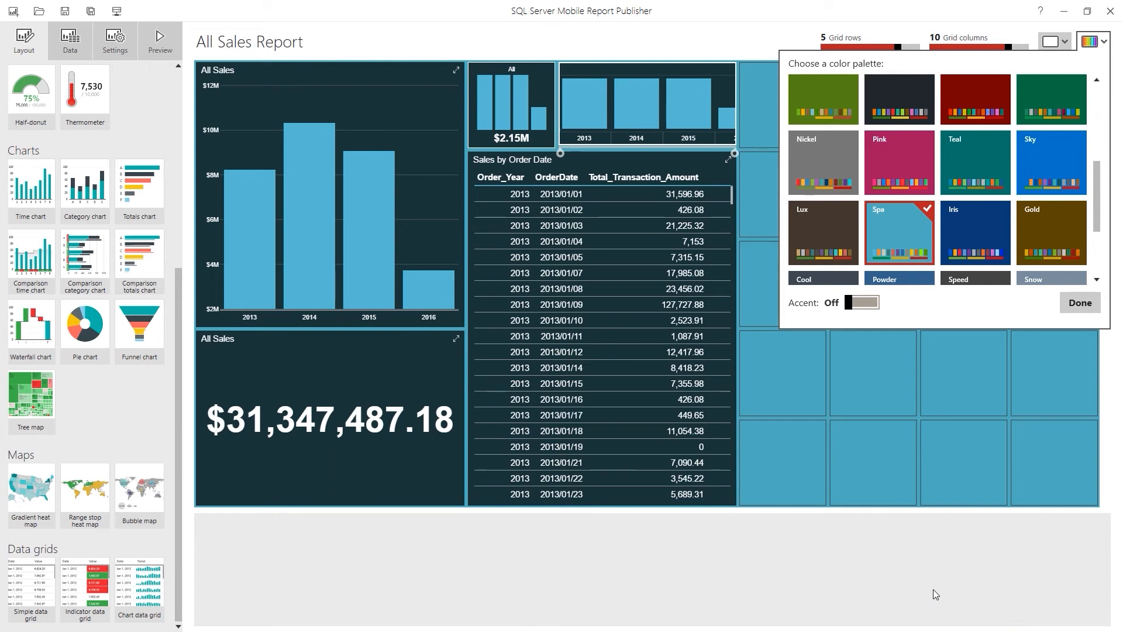
{"action": "left_click", "coordinate": [912, 576]}
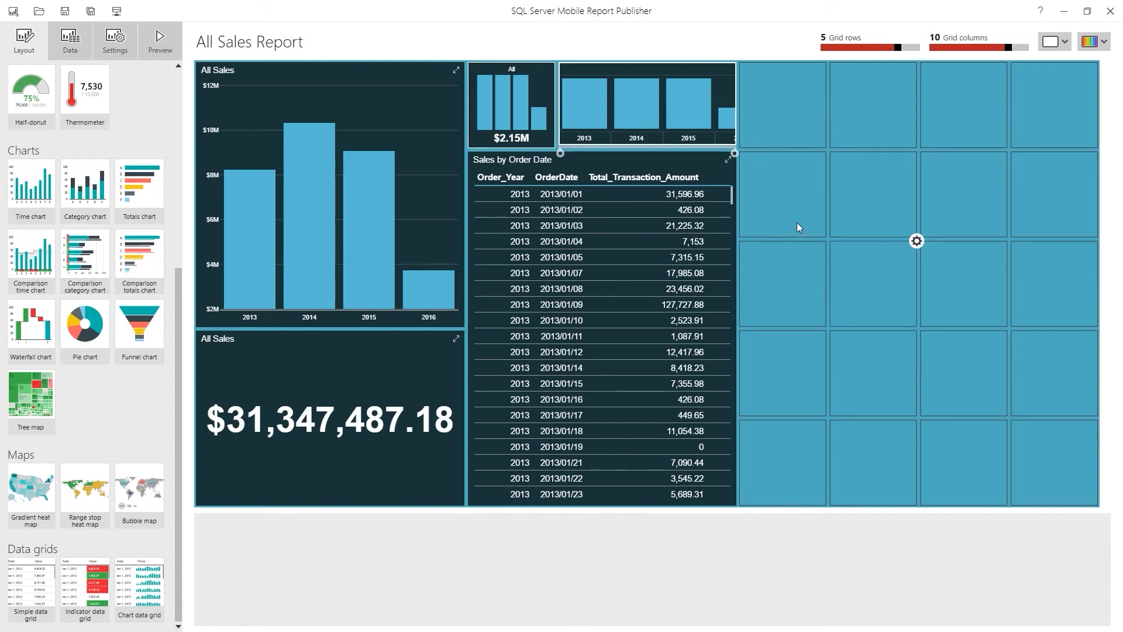
Step: View the report in the Phone layout, then return to the Master layout
{"action": "left_click", "coordinate": [1057, 46]}
{"action": "left_click", "coordinate": [984, 89]}
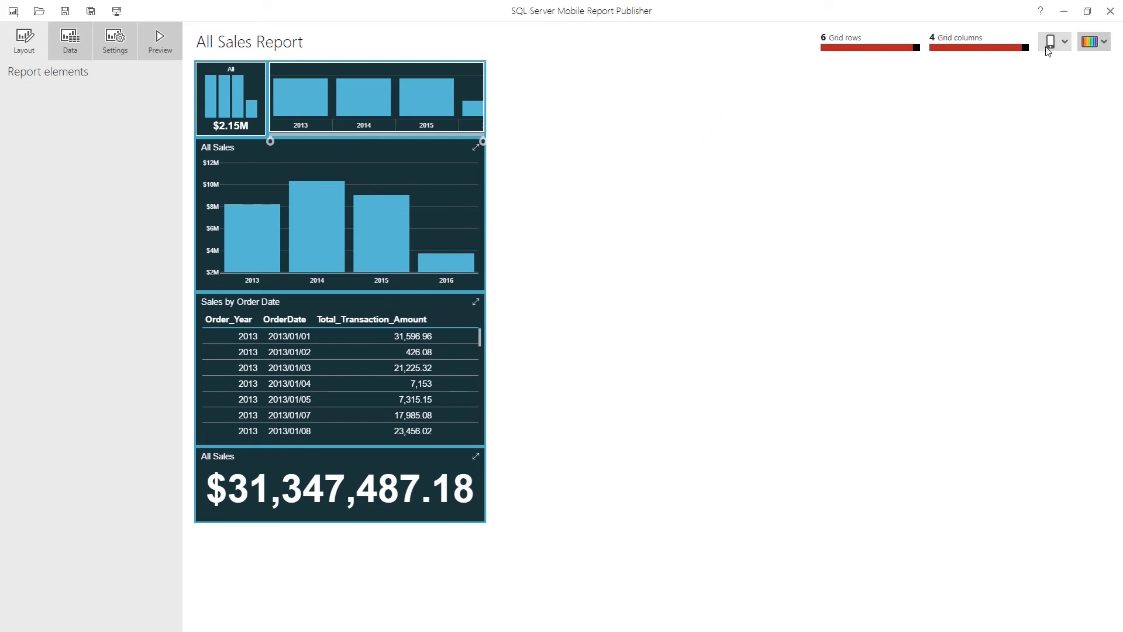
{"action": "left_click", "coordinate": [1048, 47]}
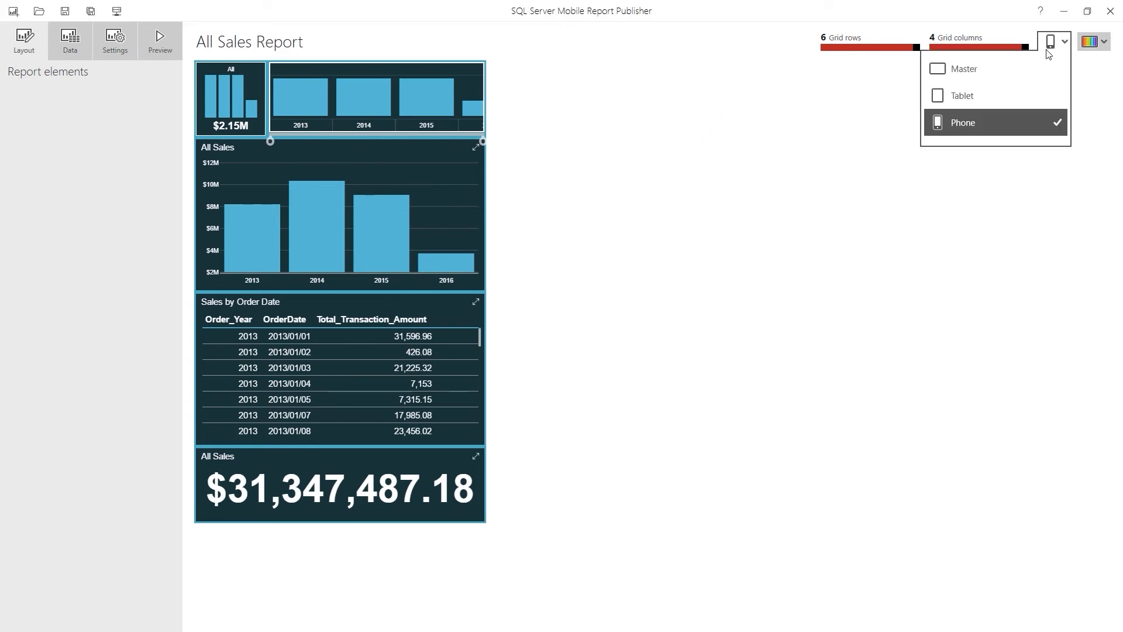
{"action": "left_click", "coordinate": [1005, 77]}
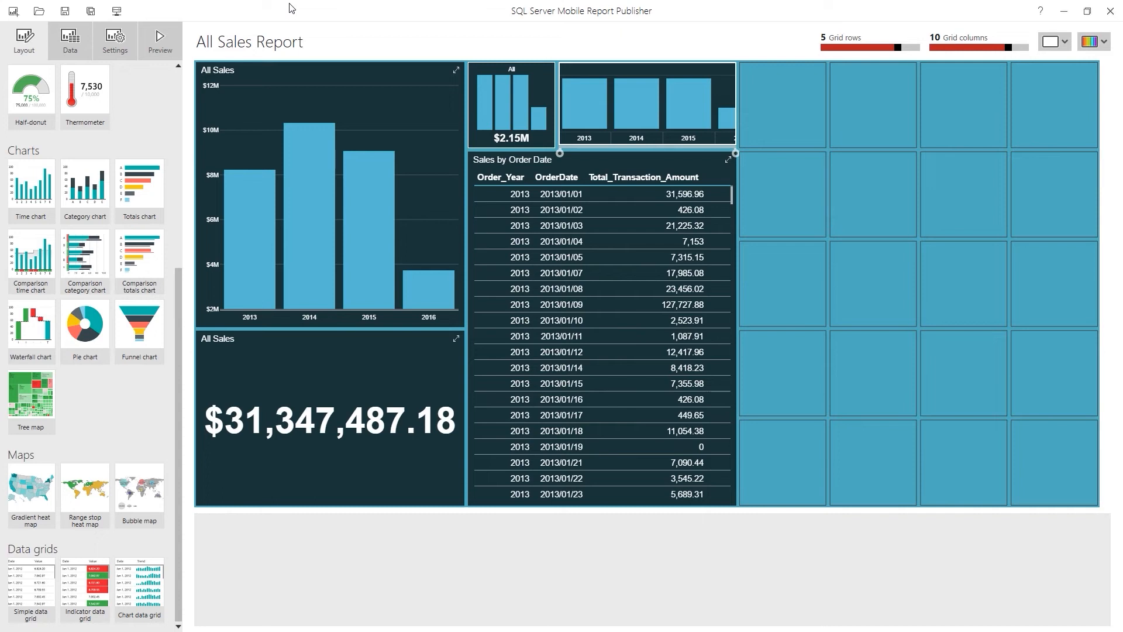
Step: Save the mobile report to the report server as All Sales Report in the SSRS Video Course folder
{"action": "left_click", "coordinate": [65, 12]}
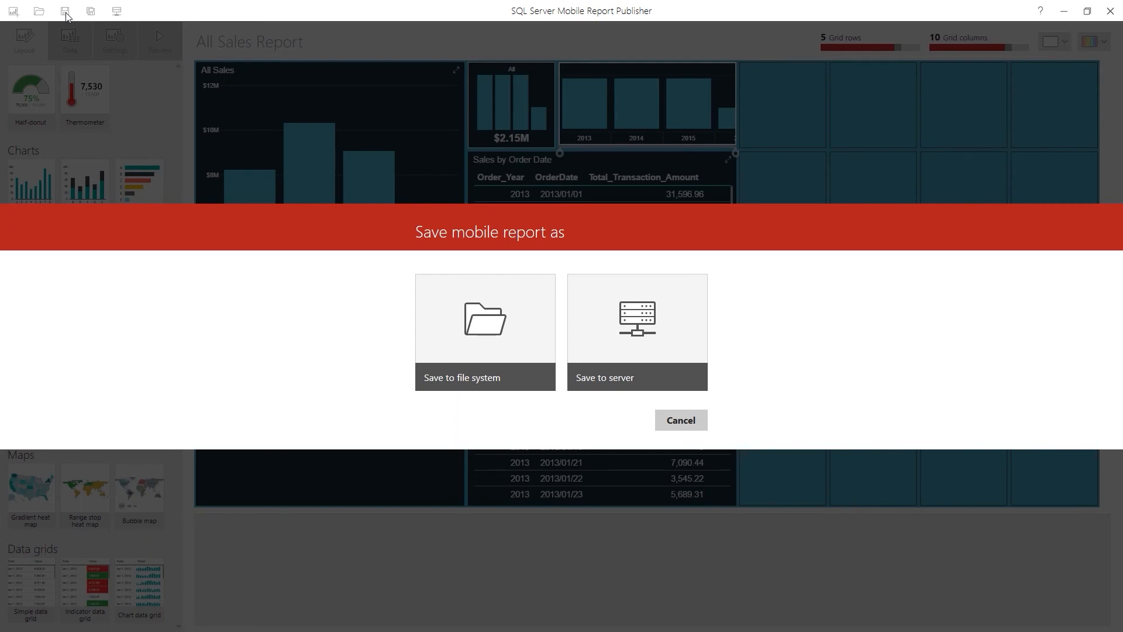
{"action": "left_click", "coordinate": [628, 340]}
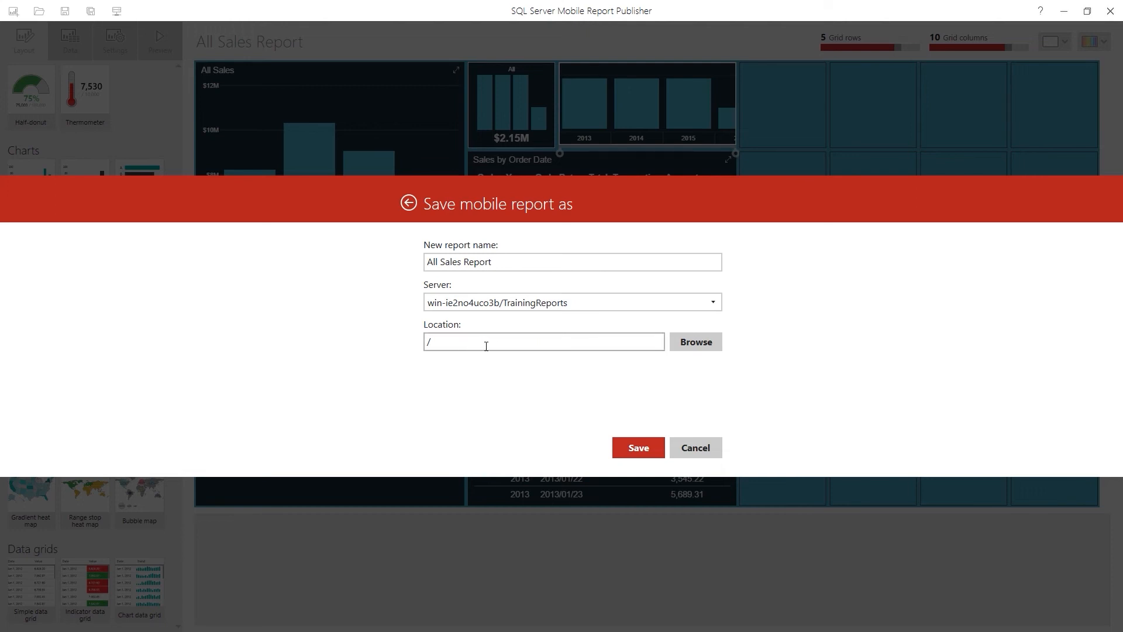
{"action": "left_click", "coordinate": [682, 342]}
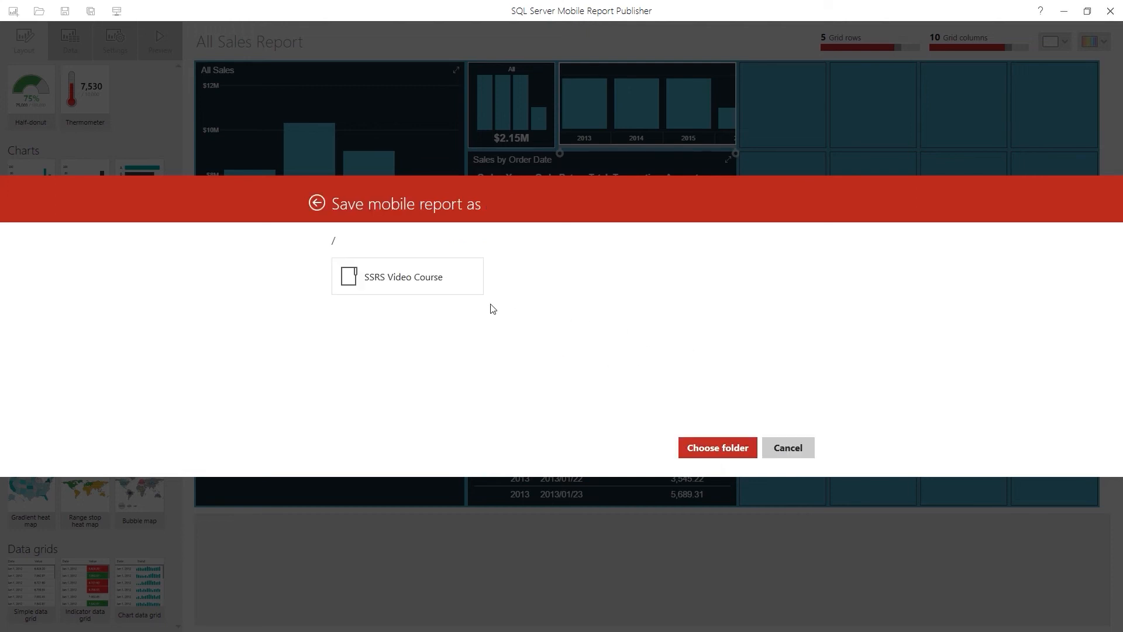
{"action": "left_click", "coordinate": [385, 283]}
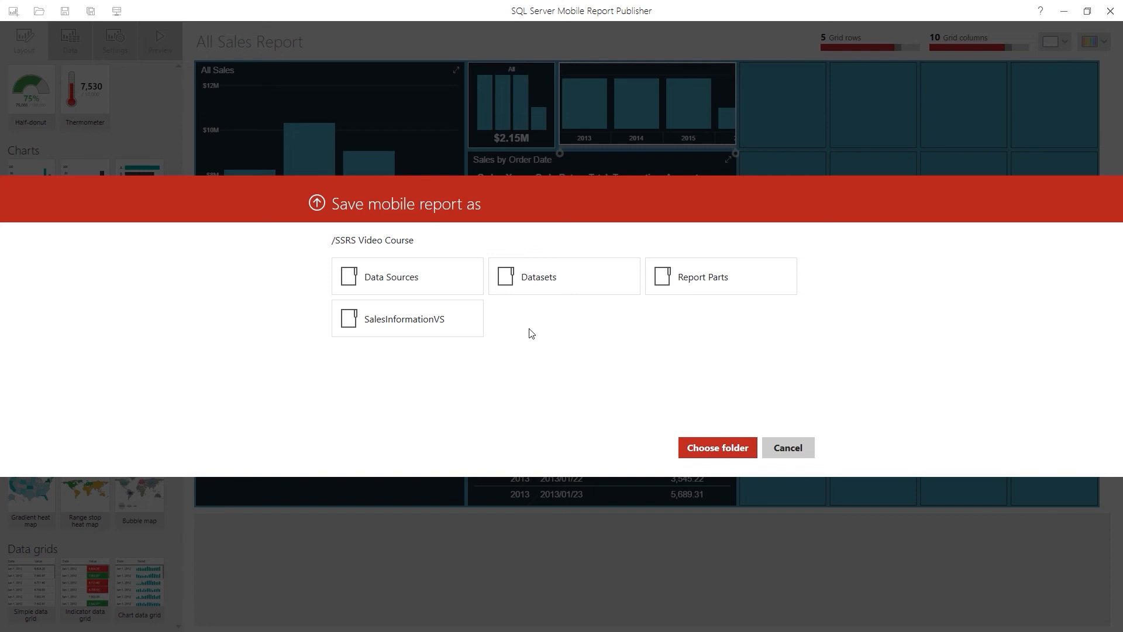
{"action": "left_click", "coordinate": [710, 453]}
{"action": "left_click", "coordinate": [639, 449]}
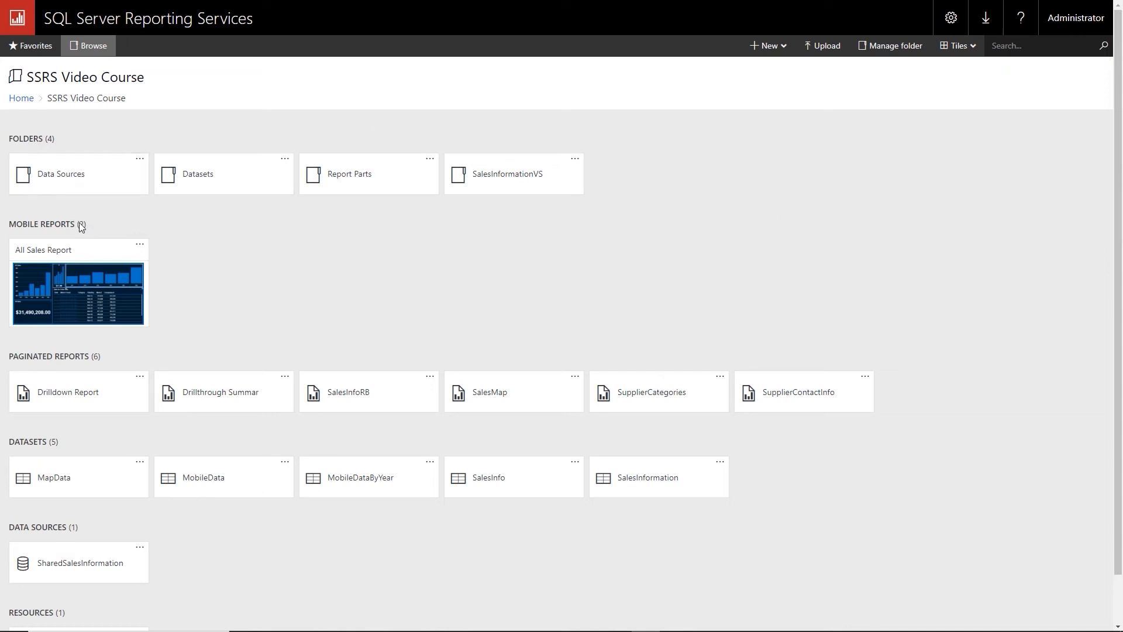
Step: In the SQL Server Reporting Services web portal, view the All Sales Report, then return to the SSRS Video Course folder
{"action": "left_click", "coordinate": [80, 292]}
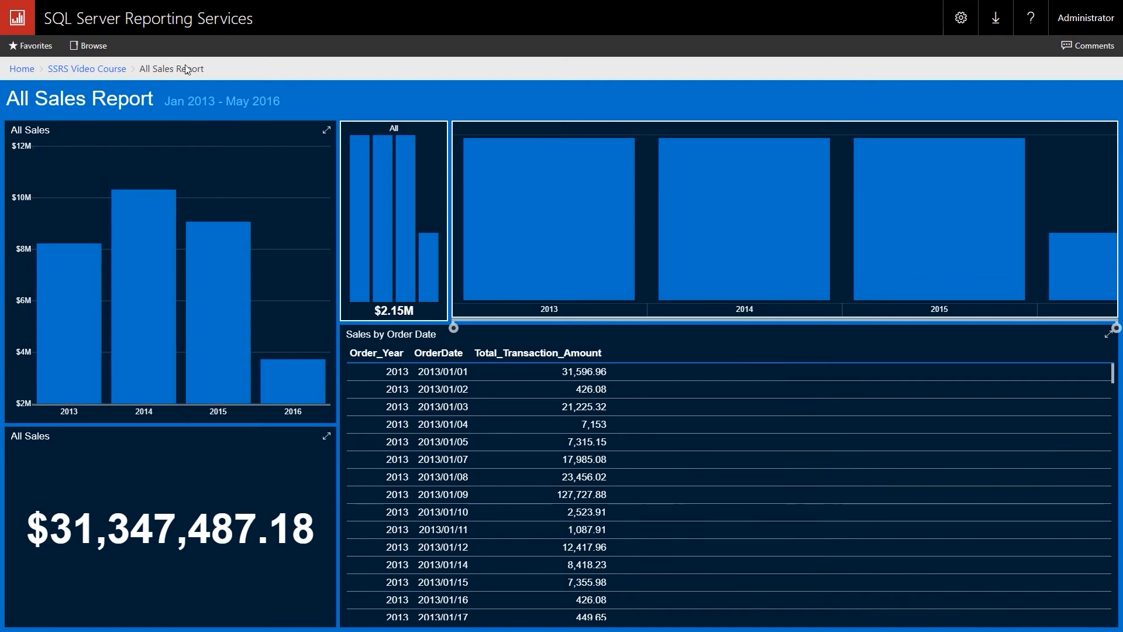
{"action": "left_click", "coordinate": [105, 70]}
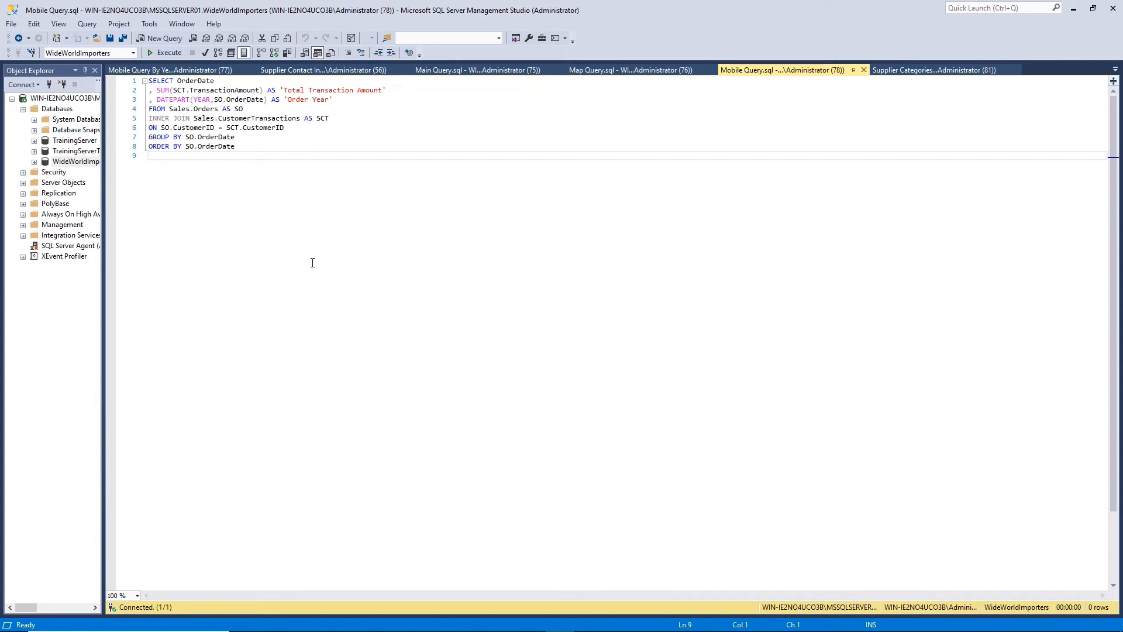
Step: In SQL Server Management Studio, write the new query SELECT * FROM Sales.CustomerTransactions and execute it
{"action": "key", "text": "ctrl+n"}
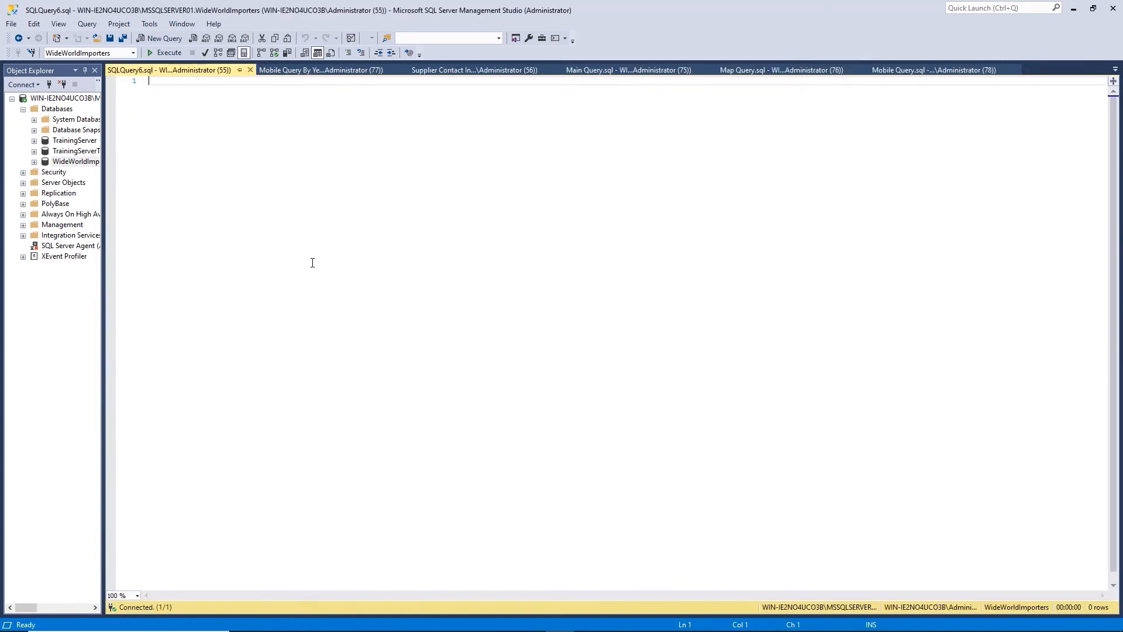
{"action": "type", "text": "SELECT"}
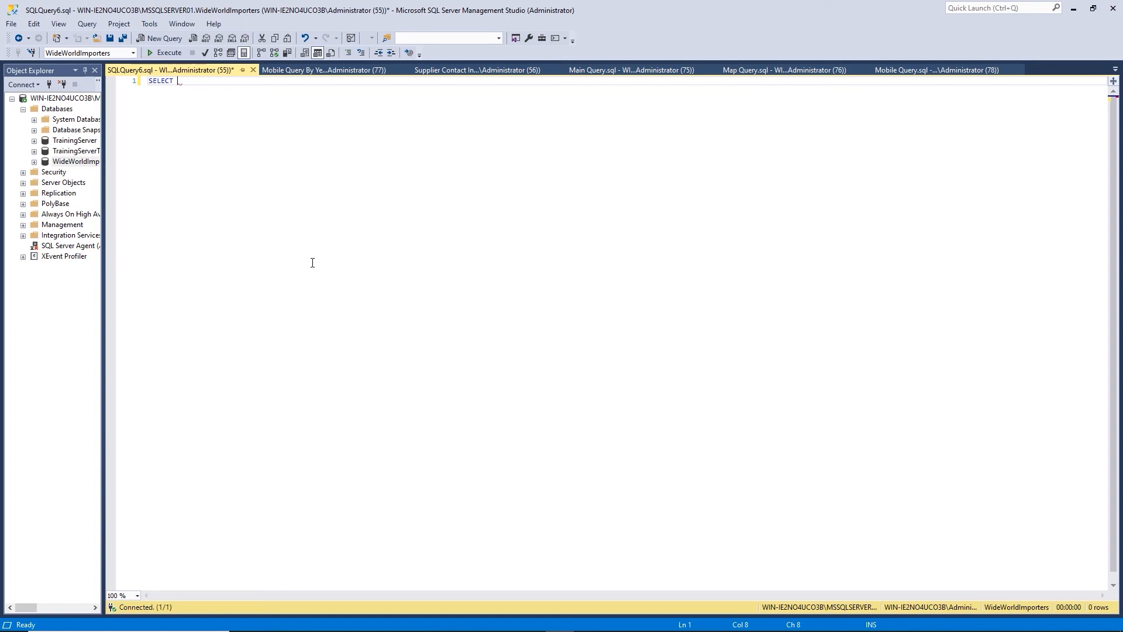
{"action": "type", "text": "* FROM"}
{"action": "type", "text": "SAL"}
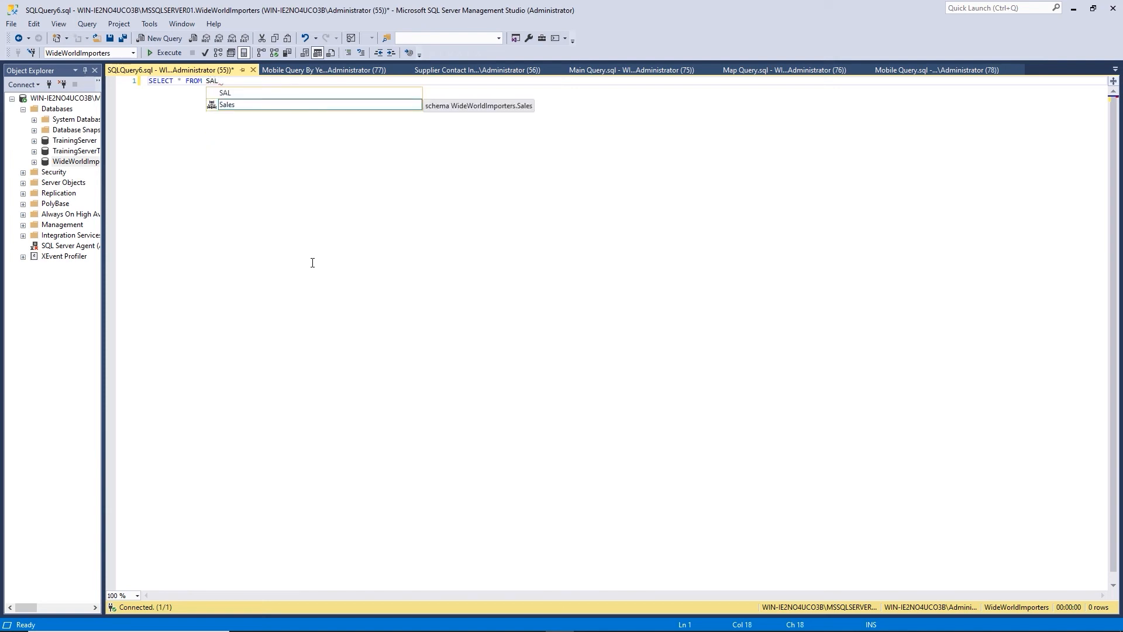
{"action": "key", "text": "Down"}
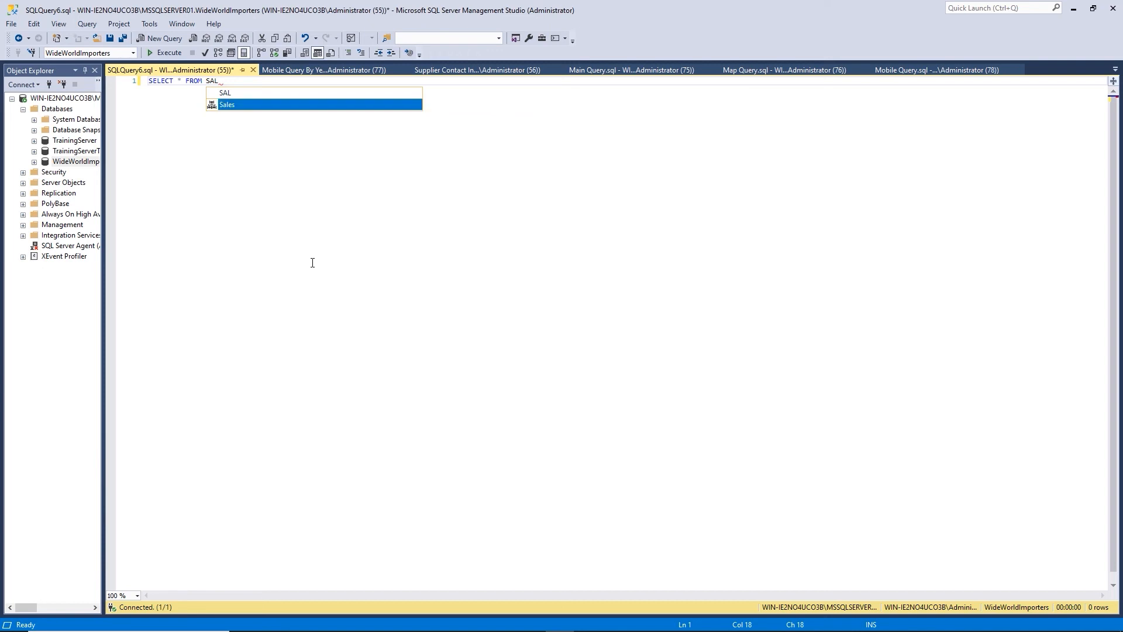
{"action": "key", "text": "Tab"}
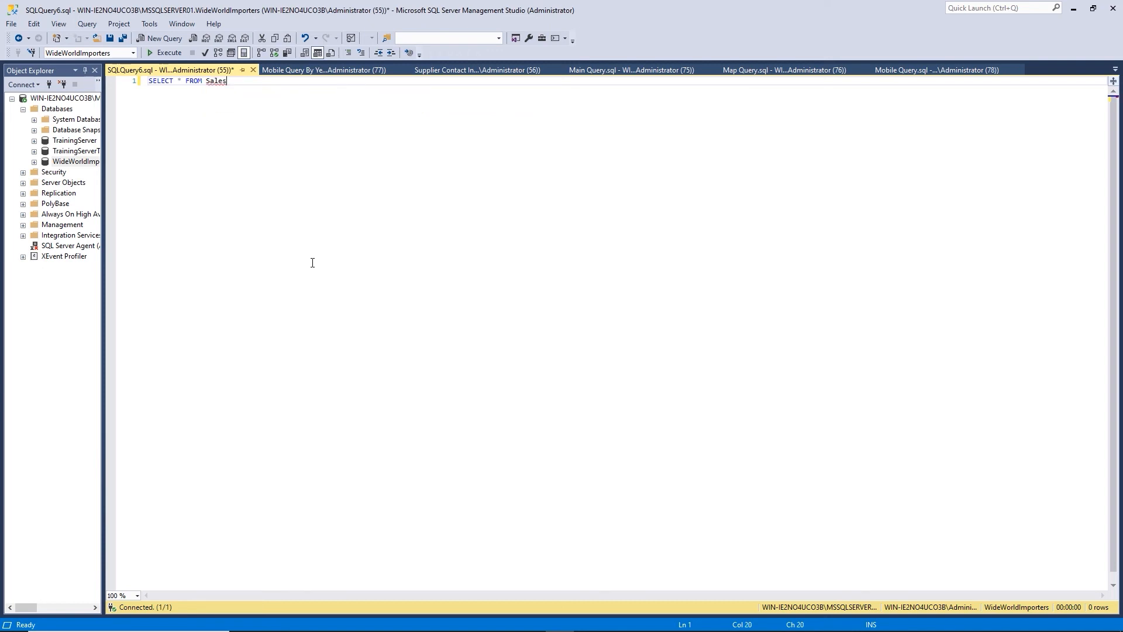
{"action": "type", "text": "."}
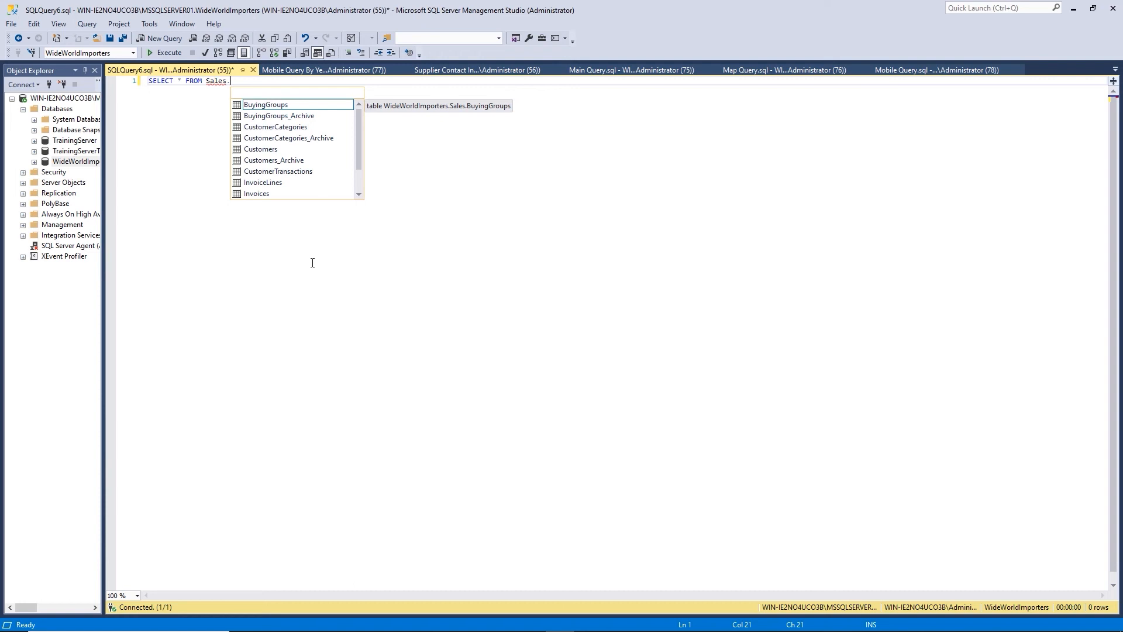
{"action": "key", "text": "Down"}
{"action": "key", "text": "Down"}
{"action": "key", "text": "Down"}
{"action": "key", "text": "Down"}
{"action": "key", "text": "Down"}
{"action": "key", "text": "Down"}
{"action": "key", "text": "Down"}
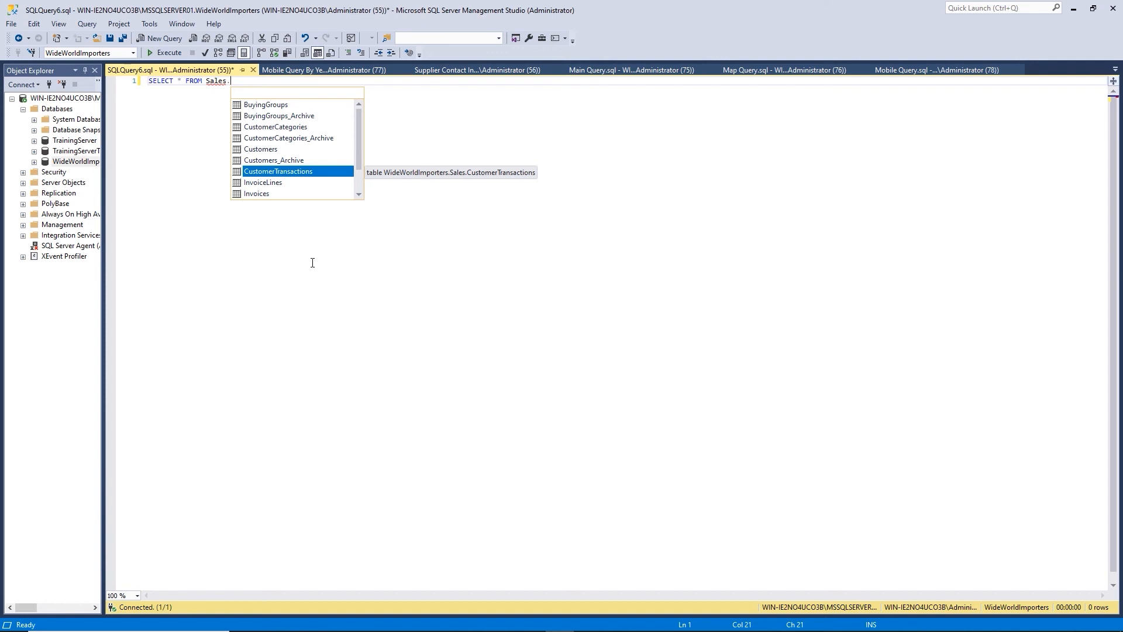
{"action": "key", "text": "Tab"}
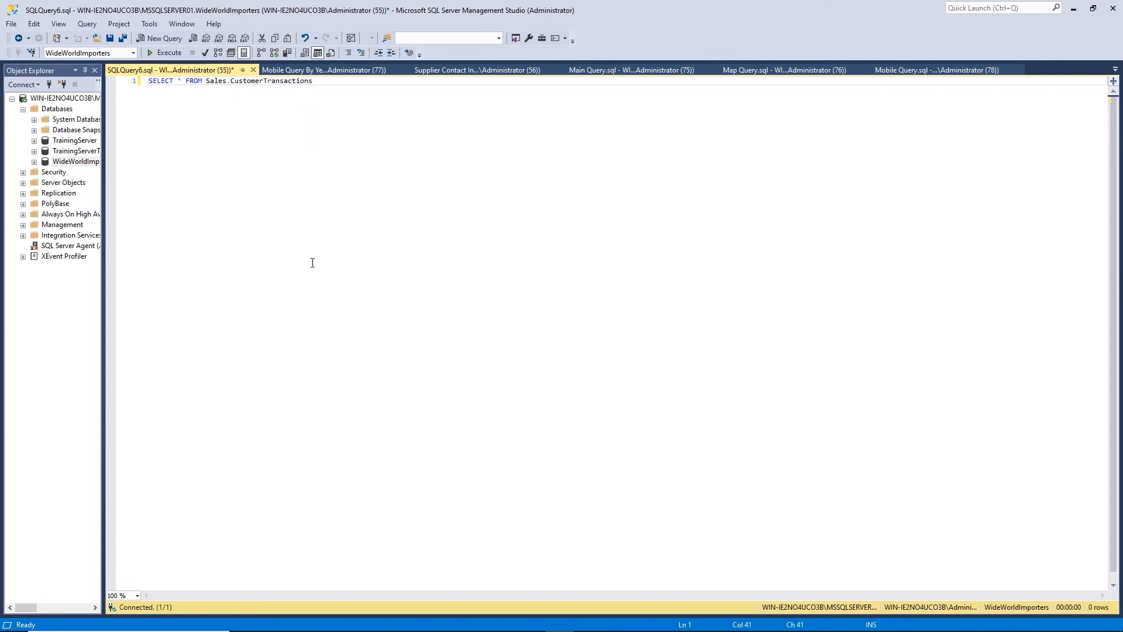
{"action": "key", "text": "F5"}
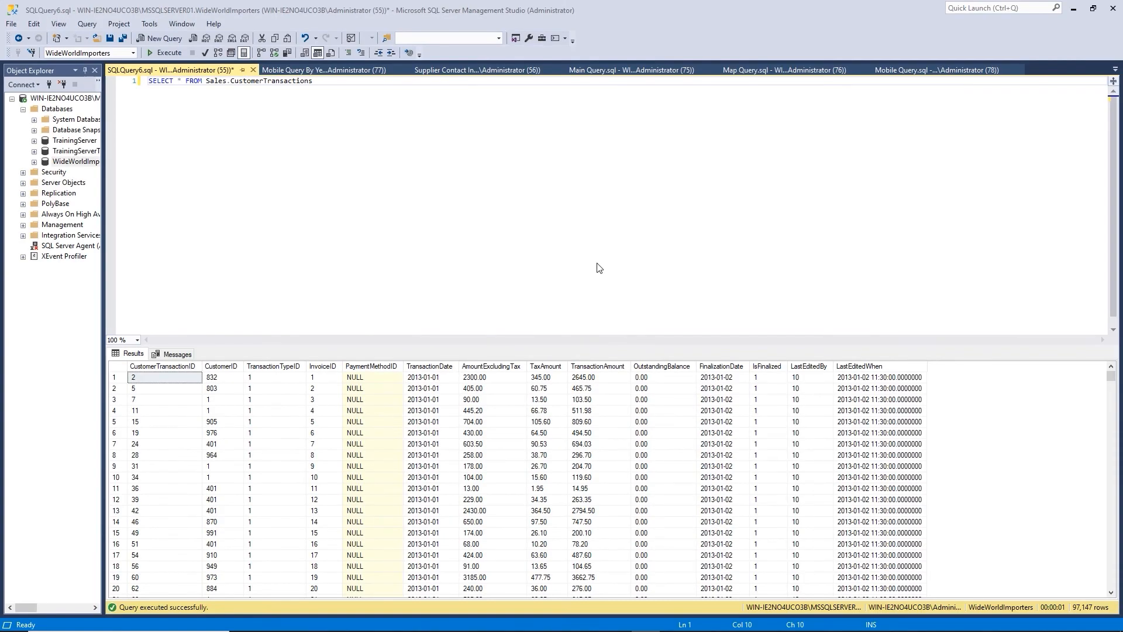
Step: Comment out the SELECT * query and append the note "- Selecting all fields in a specific table" to its line
{"action": "left_click", "coordinate": [149, 80]}
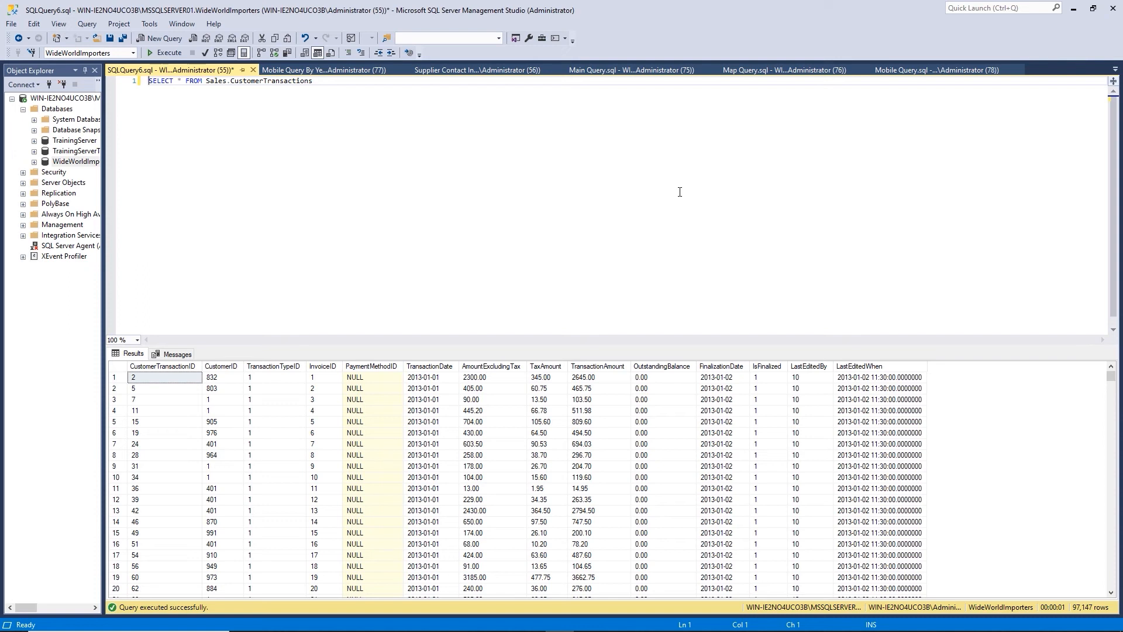
{"action": "type", "text": "--"}
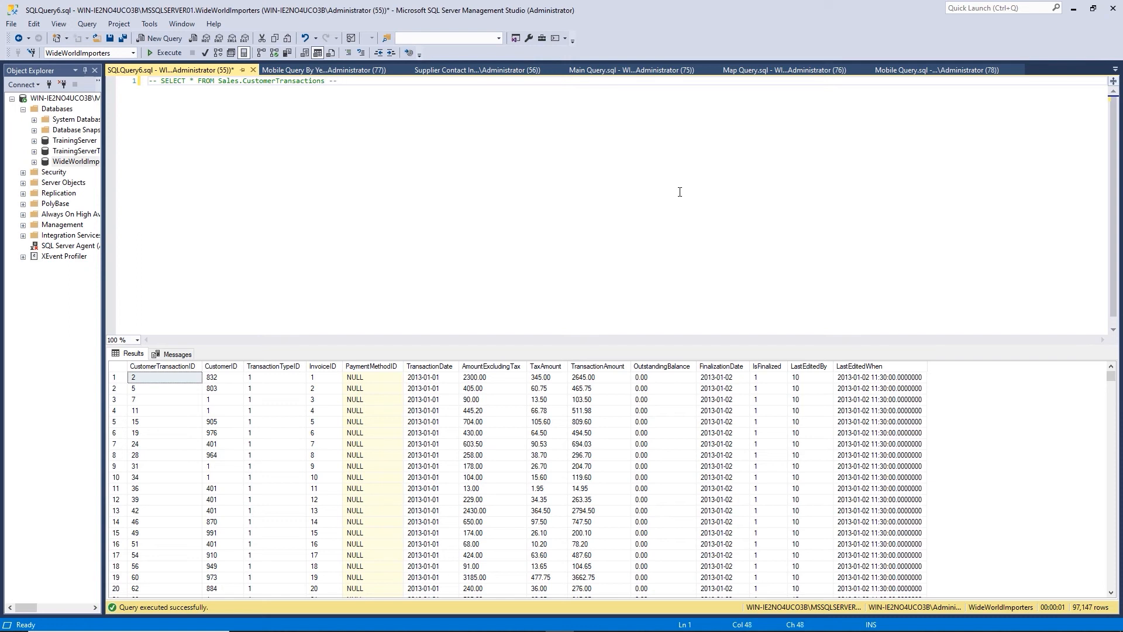
{"action": "type", "text": "Sele"}
{"action": "key", "text": "BackSpace"}
{"action": "key", "text": "BackSpace"}
{"action": "key", "text": "BackSpace"}
{"action": "type", "text": "Selecting all finelds in a specific table"}
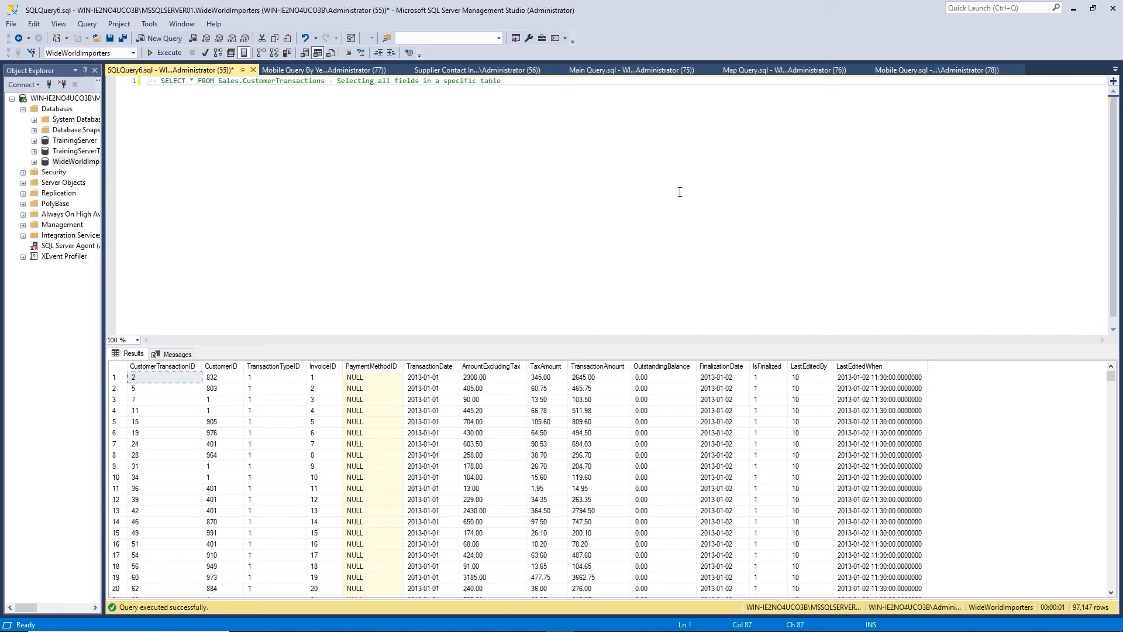
Step: Below the comment, leave a blank line and write a SELECT statement skeleton with FROM Sales.CustomerTransactions on its own line
{"action": "key", "text": "Return"}
{"action": "key", "text": "Return"}
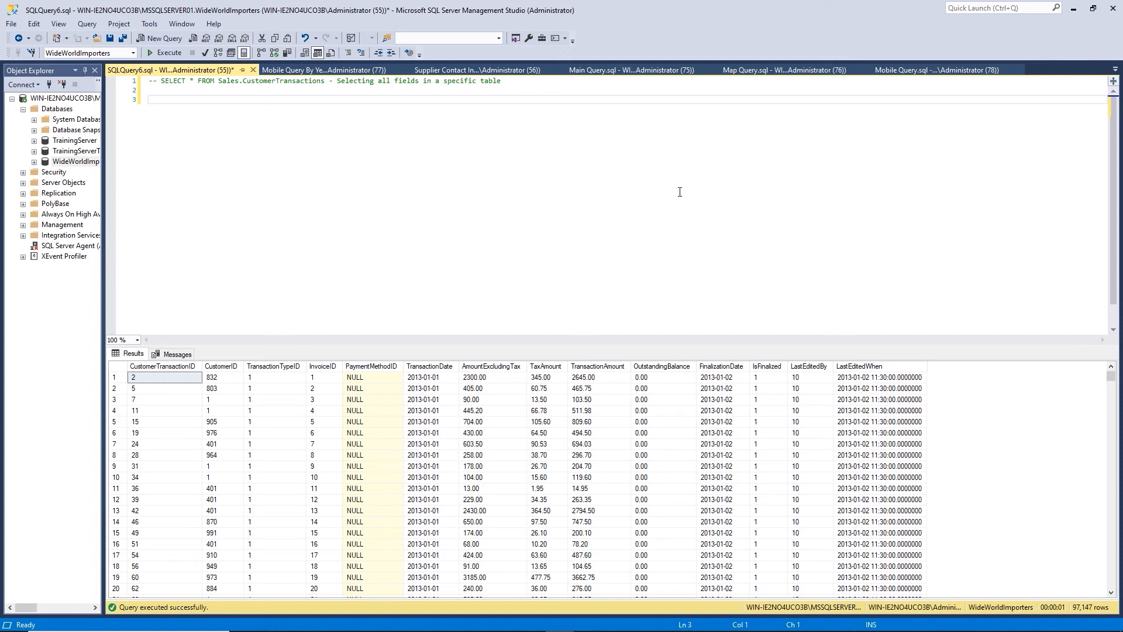
{"action": "key", "text": "BackSpace"}
{"action": "key", "text": "Return"}
{"action": "type", "text": "F"}
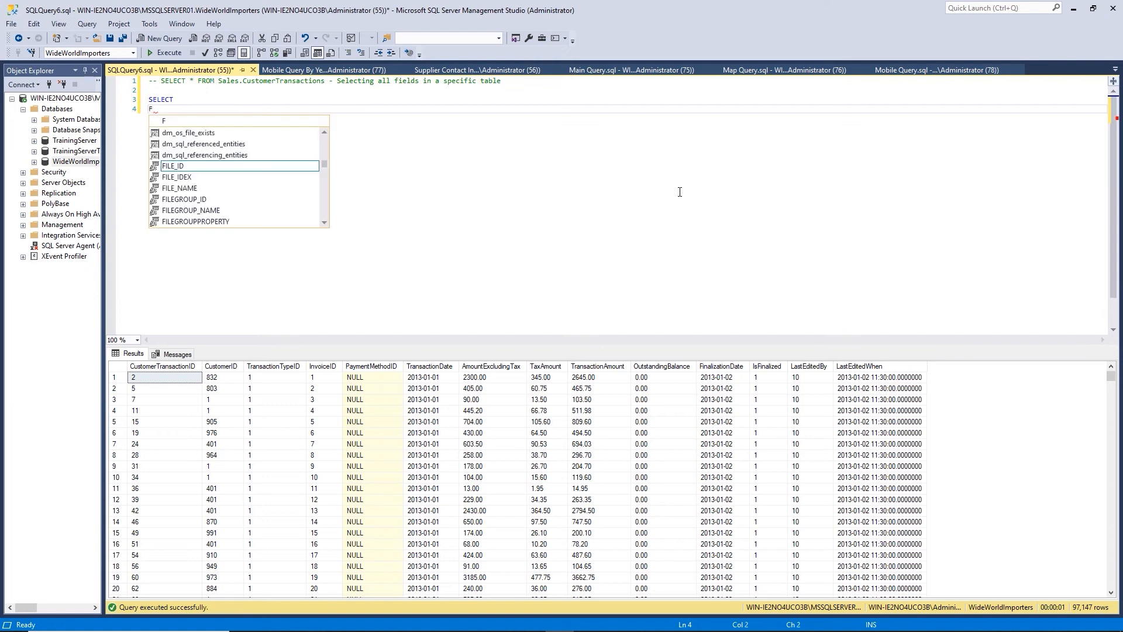
{"action": "type", "text": "ROM "}
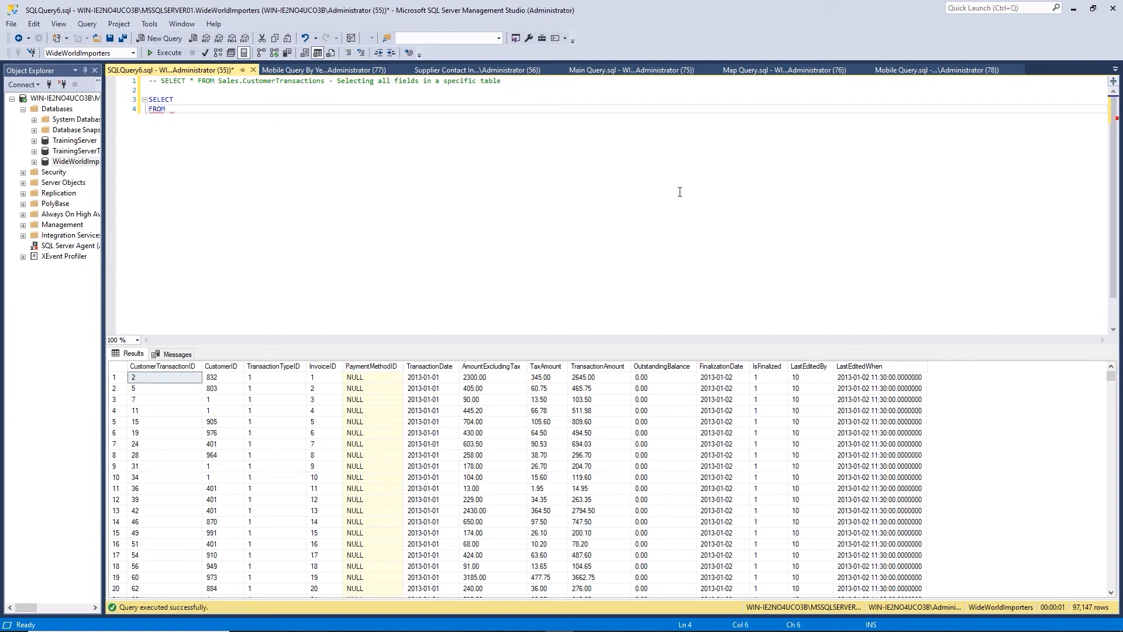
{"action": "type", "text": "SAL"}
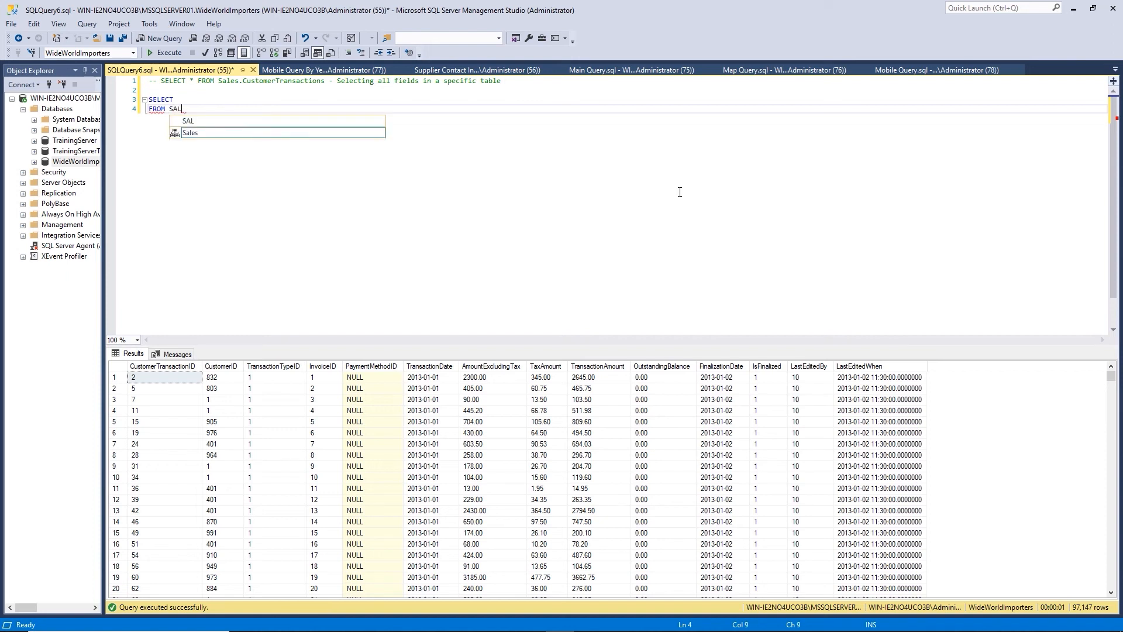
{"action": "key", "text": "Tab"}
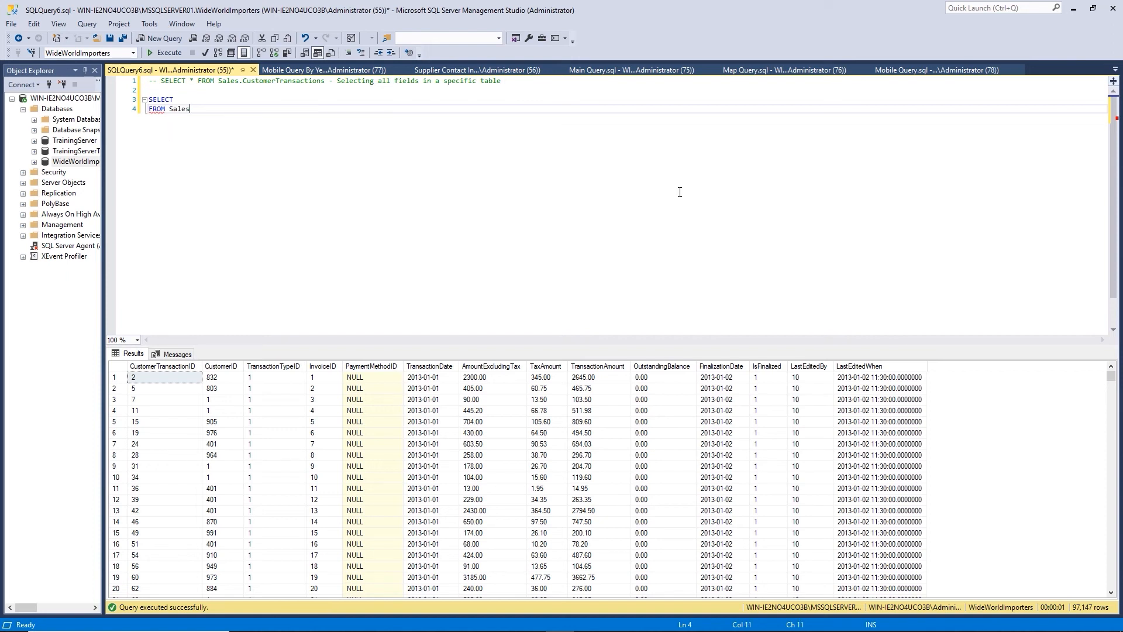
{"action": "type", "text": "."}
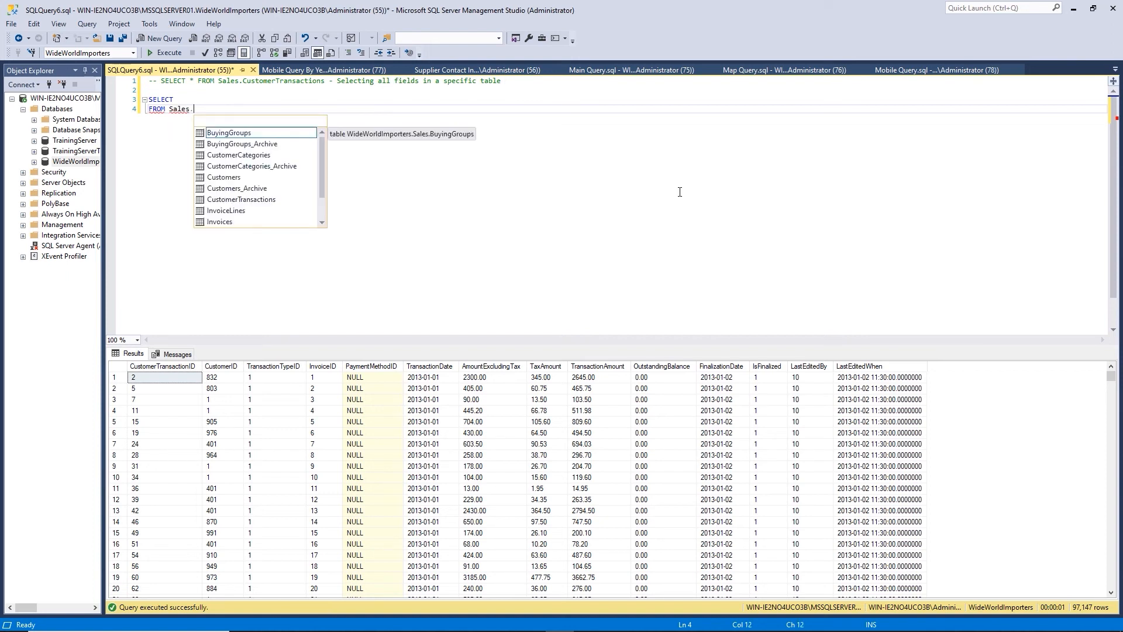
{"action": "key", "text": "Down"}
{"action": "key", "text": "Down"}
{"action": "key", "text": "Down"}
{"action": "key", "text": "Down"}
{"action": "key", "text": "Down"}
{"action": "key", "text": "Down"}
{"action": "key", "text": "Down"}
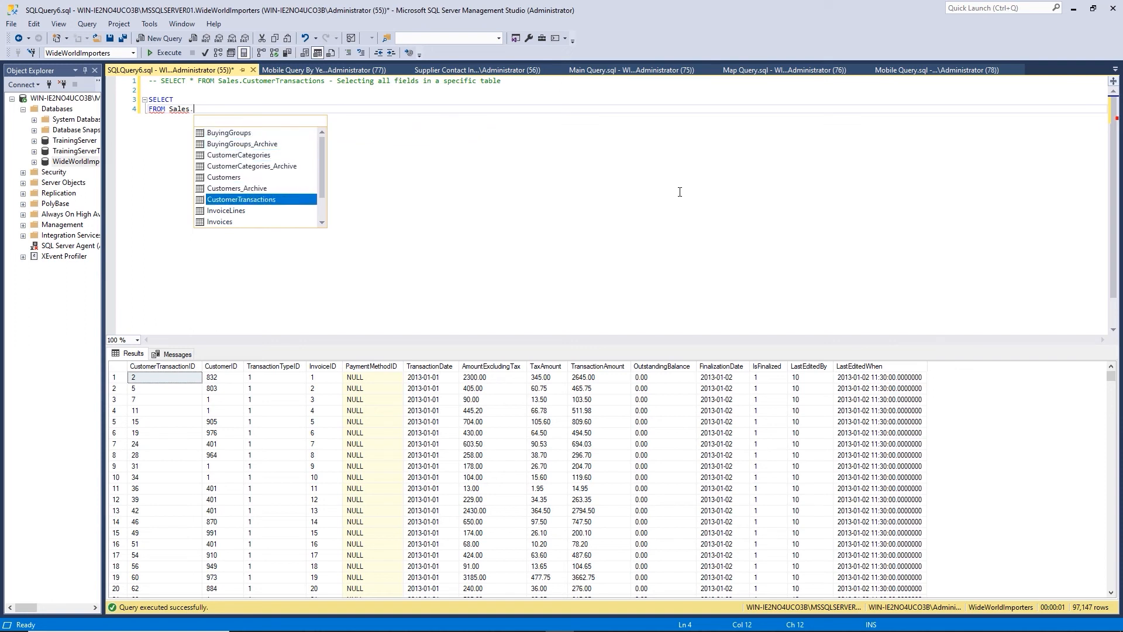
{"action": "key", "text": "Tab"}
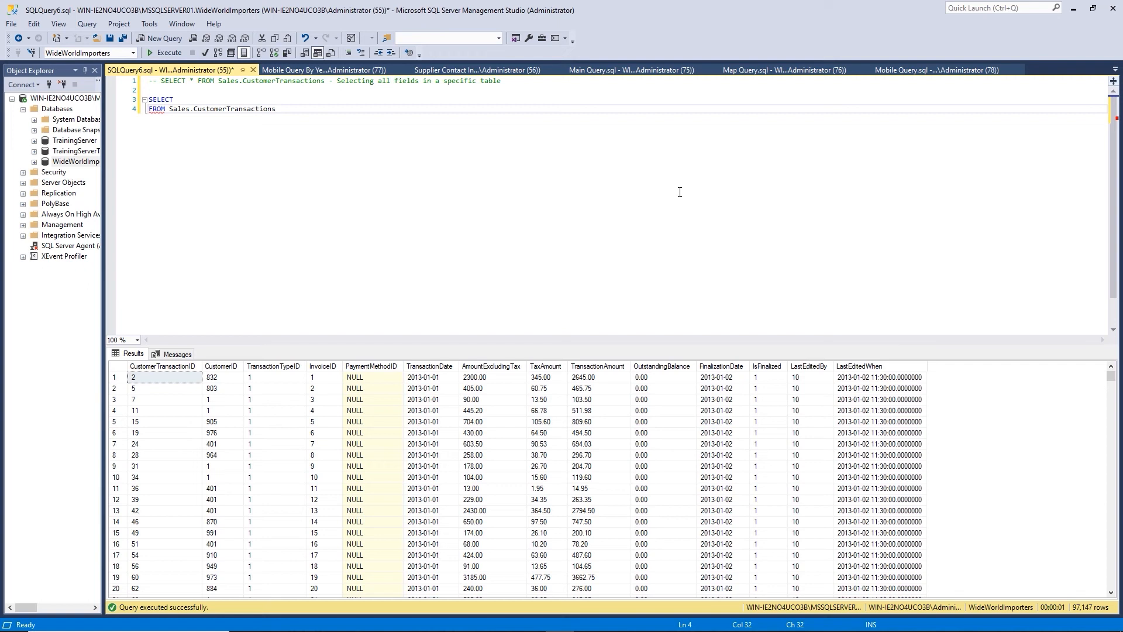
Step: Add SUM(AmountExcludingTax) AS TotalSales to the SELECT clause of the new query
{"action": "key", "text": "Up"}
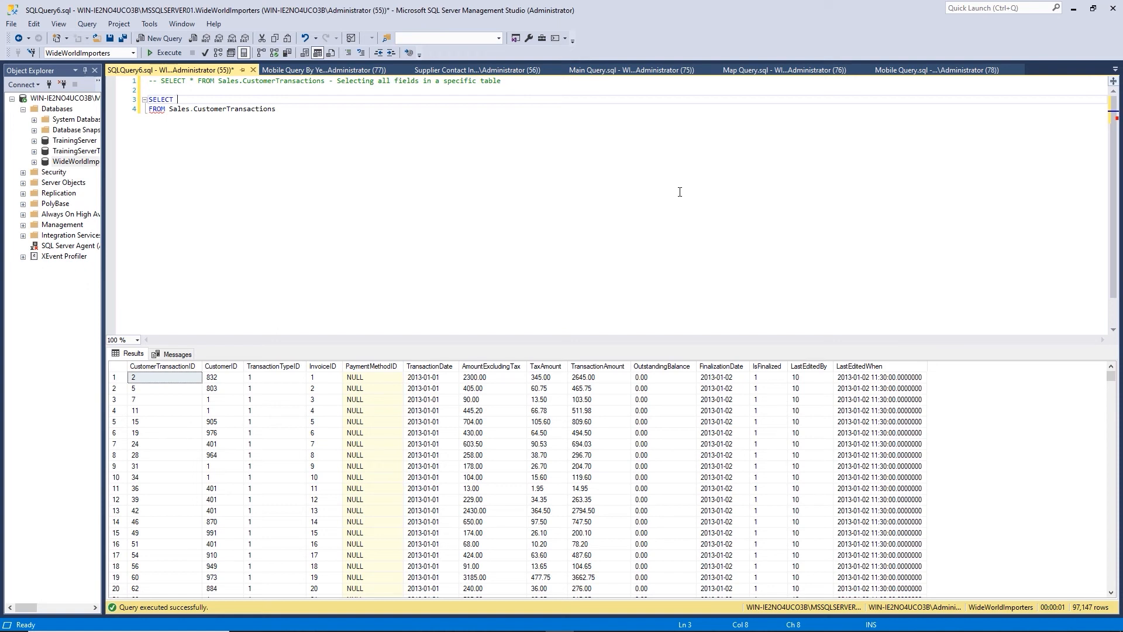
{"action": "type", "text": "s"}
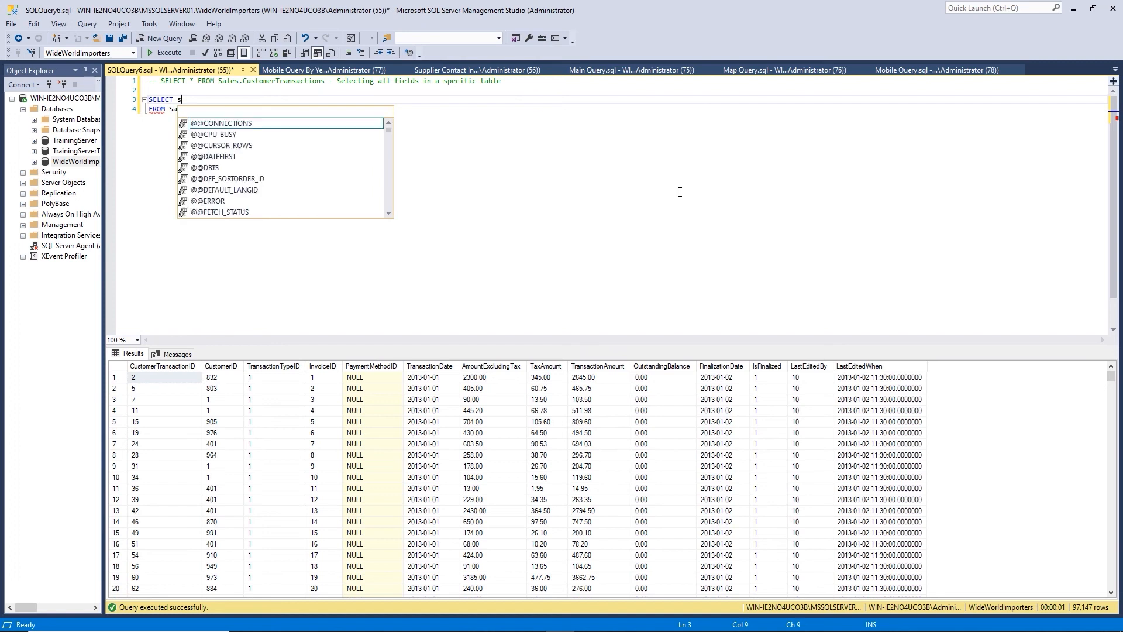
{"action": "type", "text": "SUM"}
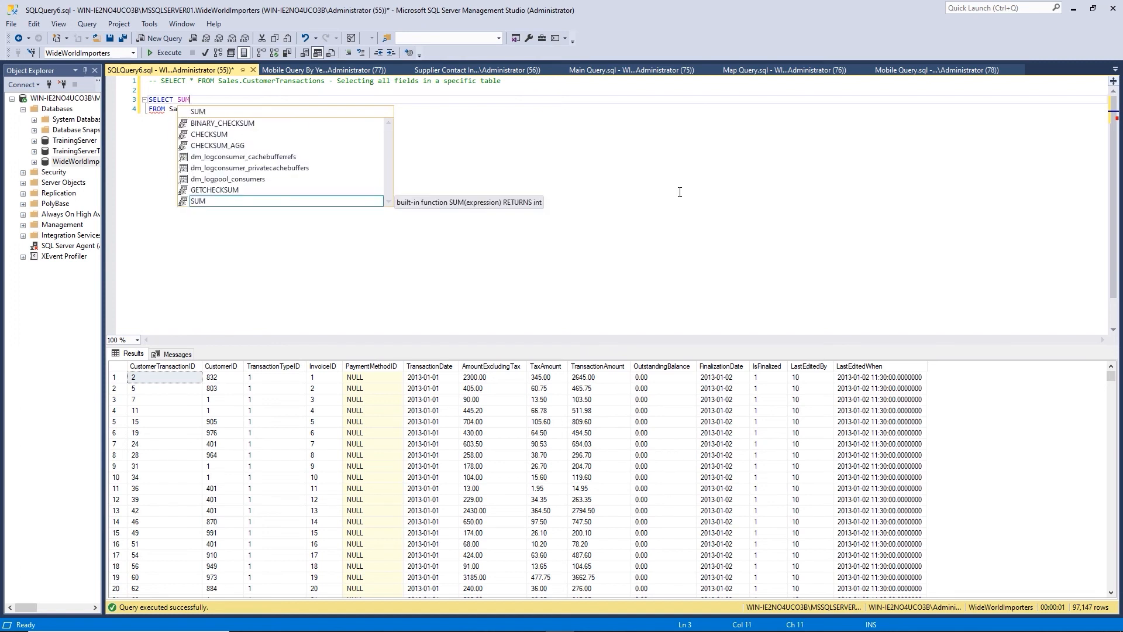
{"action": "key", "text": "Escape"}
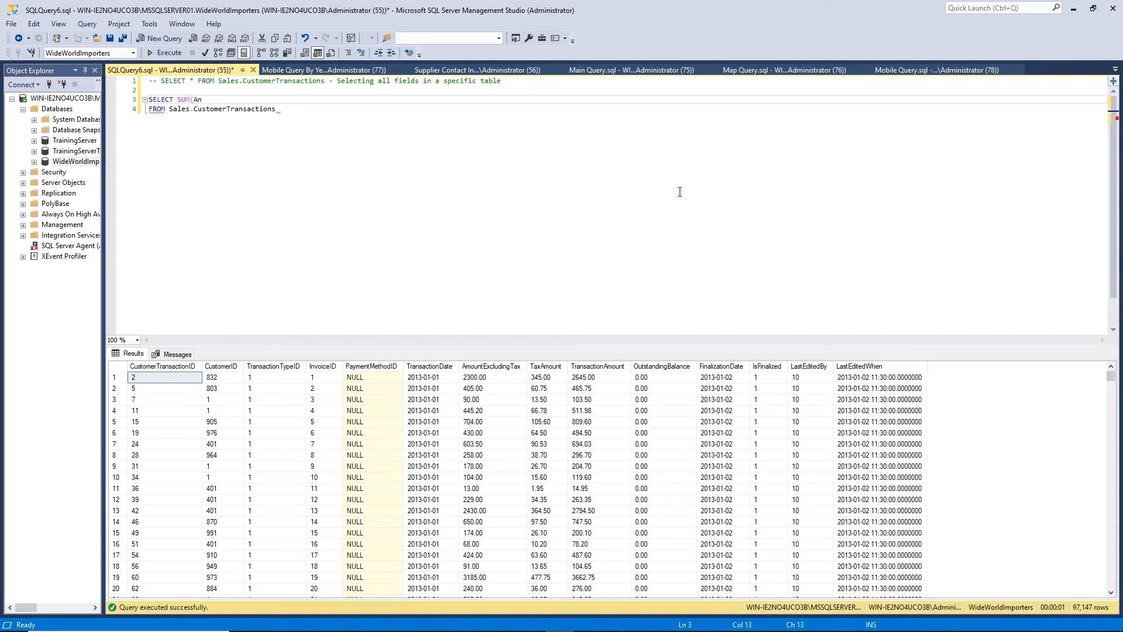
{"action": "key", "text": "BackSpace"}
{"action": "key", "text": "BackSpace"}
{"action": "type", "text": "moun"}
{"action": "key", "text": "BackSpace"}
{"action": "key", "text": "BackSpace"}
{"action": "key", "text": "BackSpace"}
{"action": "type", "text": ")"}
{"action": "key", "text": "Left"}
{"action": "type", "text": "Am"}
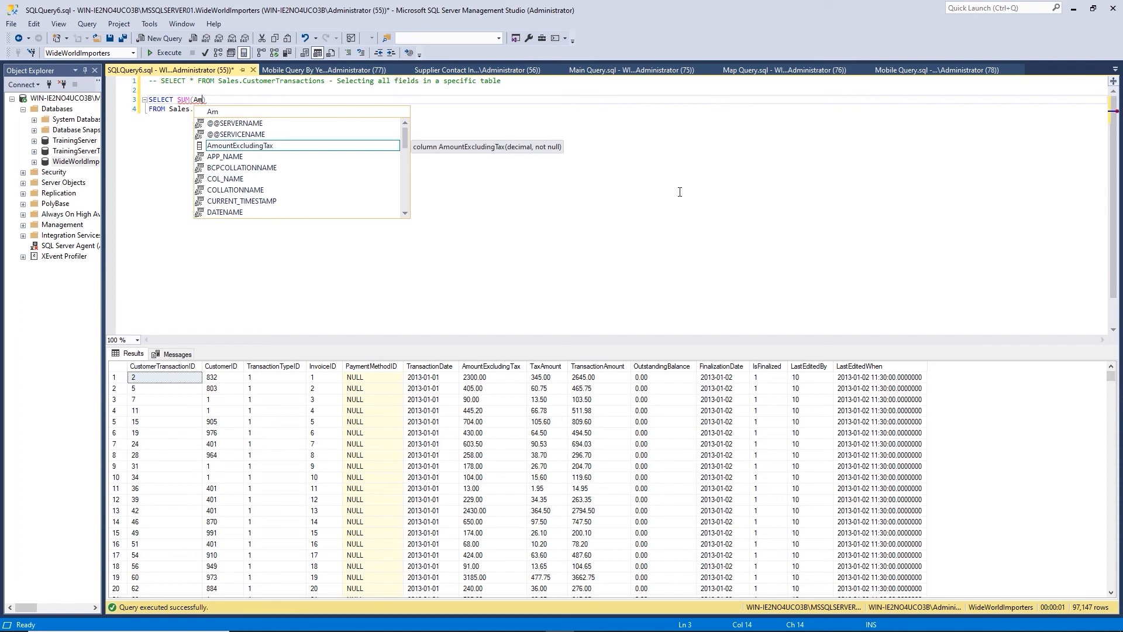
{"action": "key", "text": "Tab"}
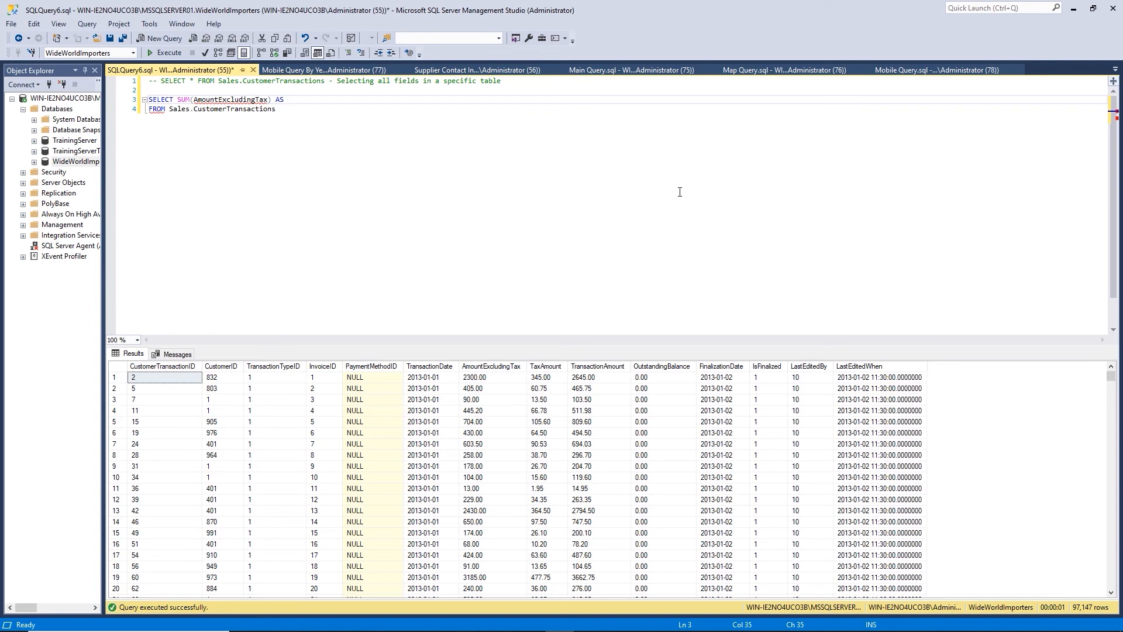
{"action": "type", "text": "otalSales"}
Step: Add YEAR(TransactionDate) AS TransactionYear as a second column on its own line in the SELECT clause
{"action": "key", "text": "Return"}
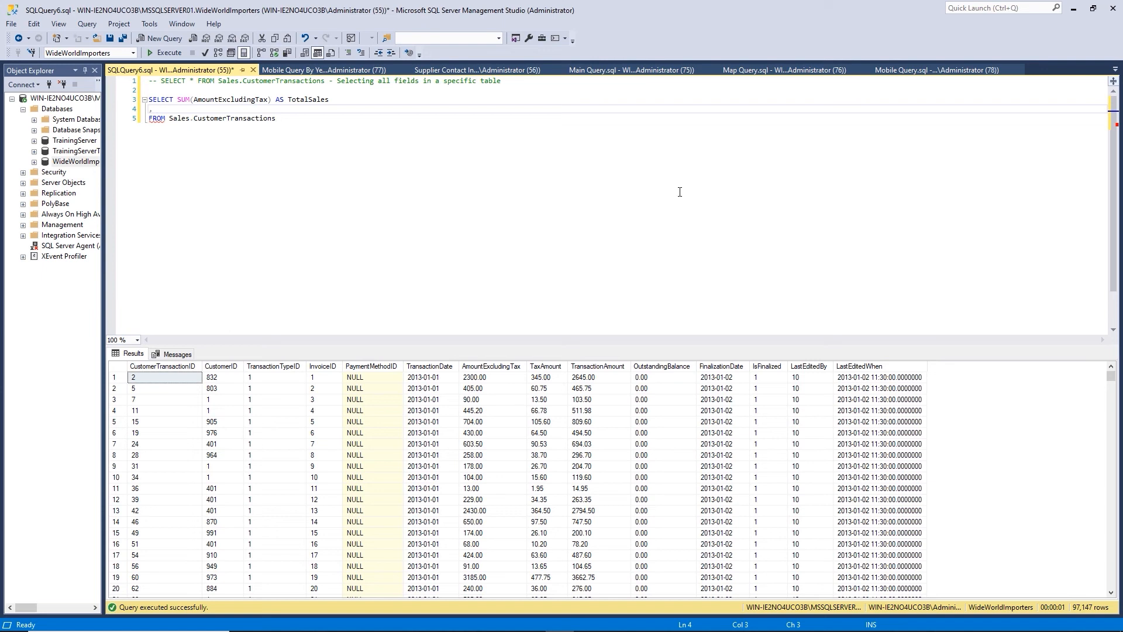
{"action": "type", "text": "y"}
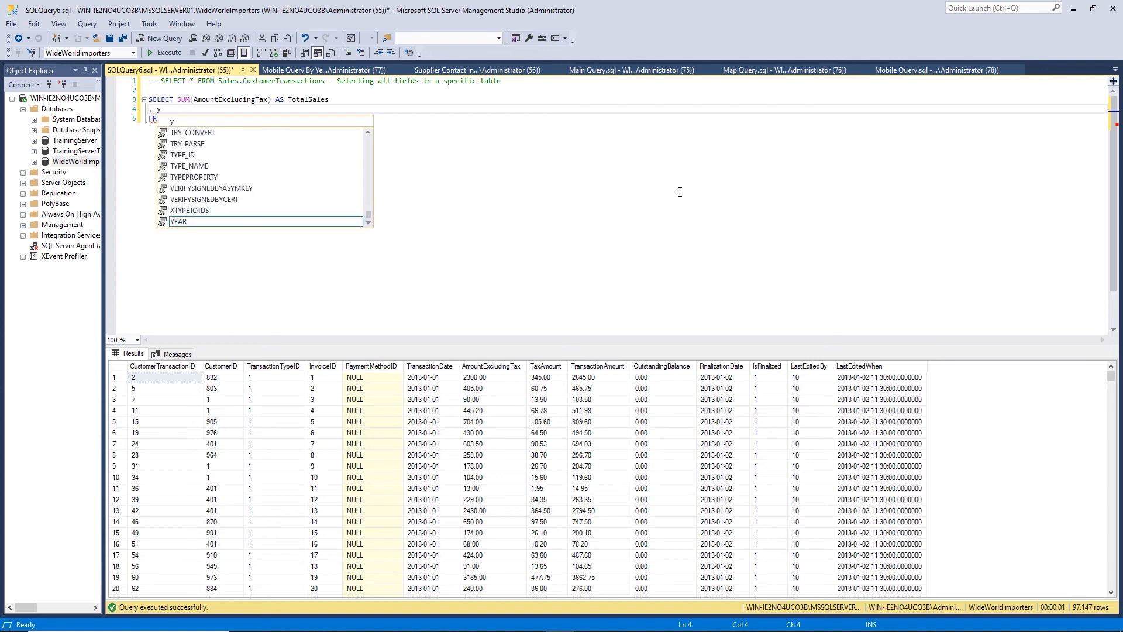
{"action": "key", "text": "BackSpace"}
{"action": "type", "text": "YE"}
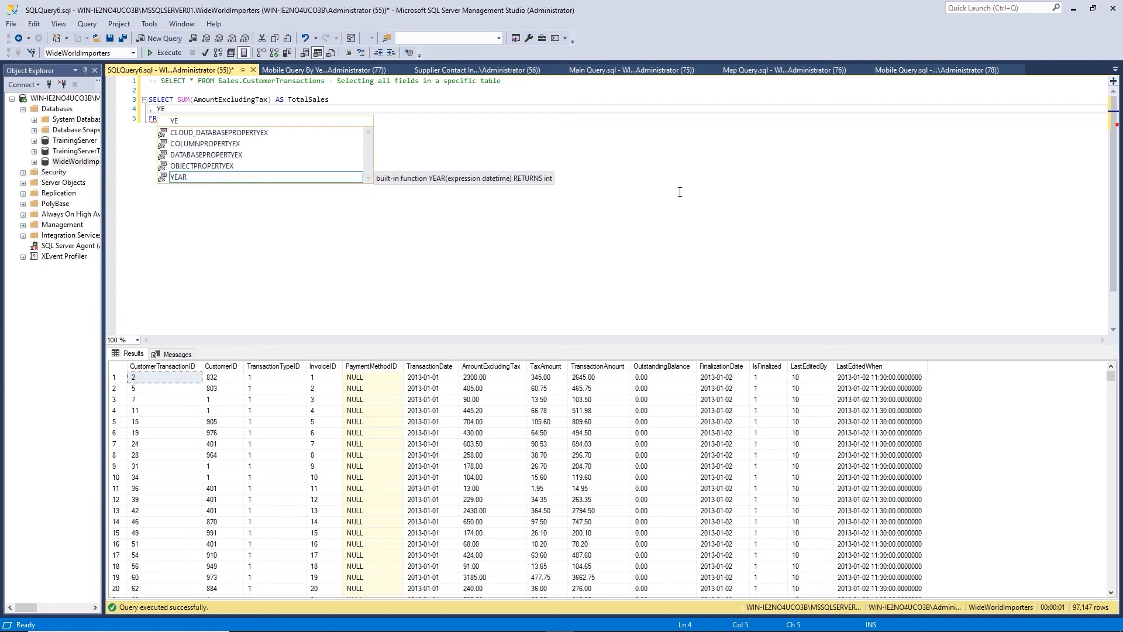
{"action": "key", "text": "Tab"}
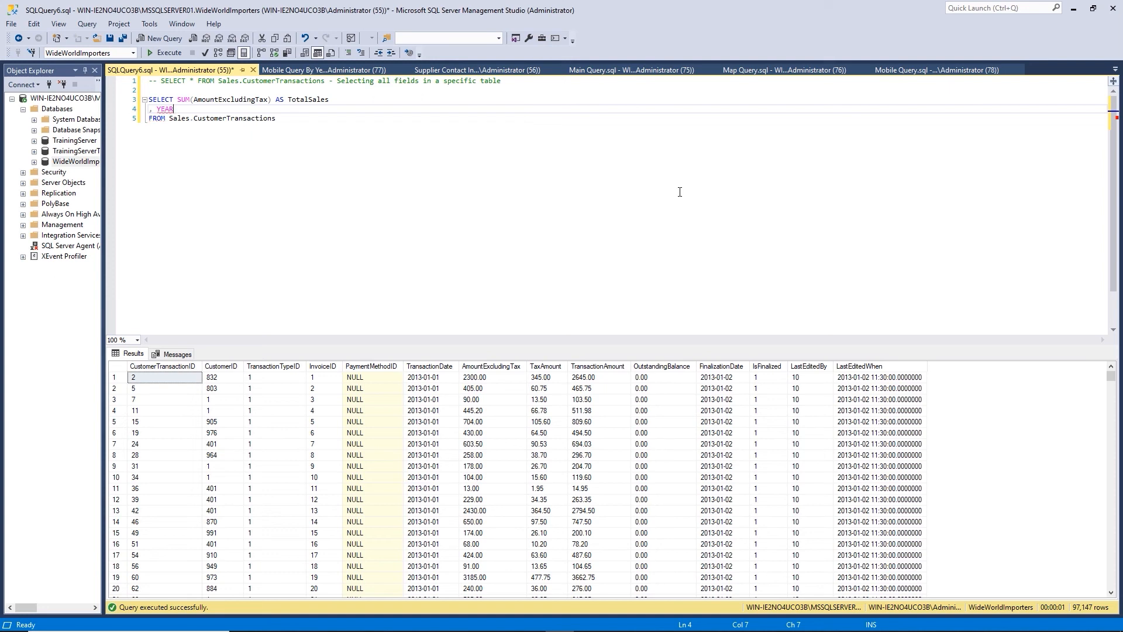
{"action": "type", "text": "()"}
{"action": "key", "text": "Left"}
{"action": "type", "text": "TRAN"}
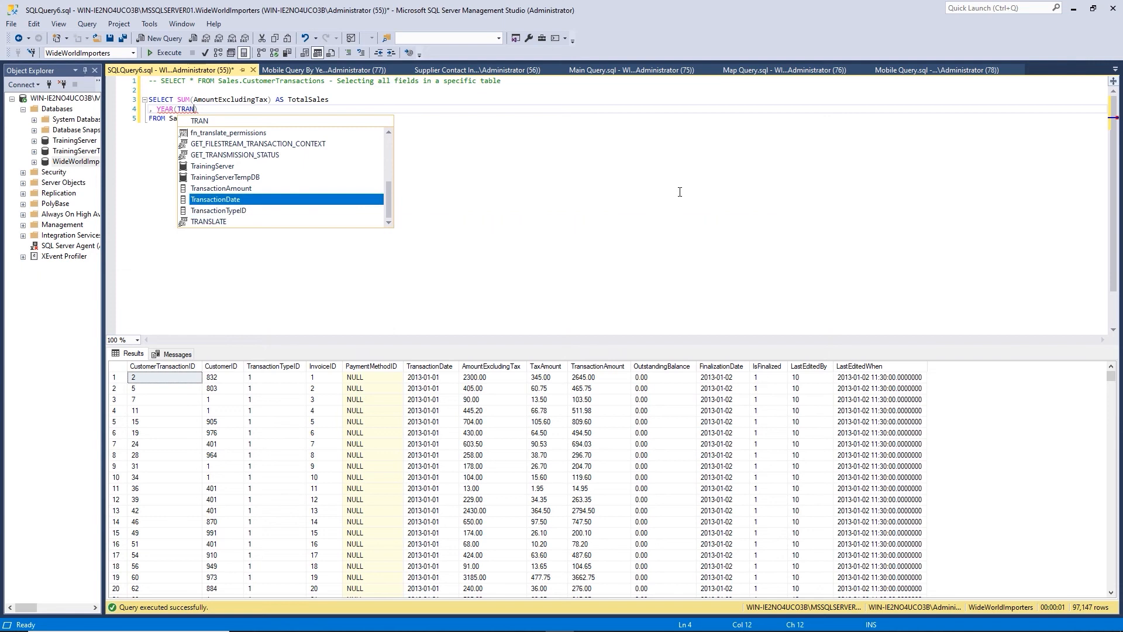
{"action": "key", "text": "Tab"}
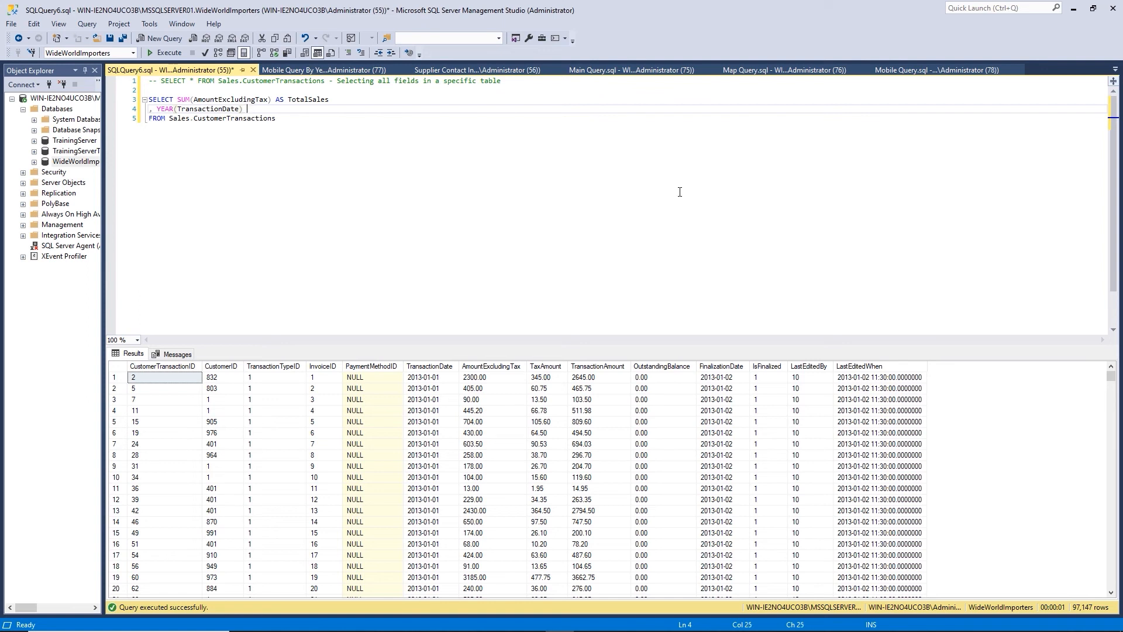
{"action": "key", "text": "BackSpace"}
{"action": "type", "text": "AS TransactionYear"}
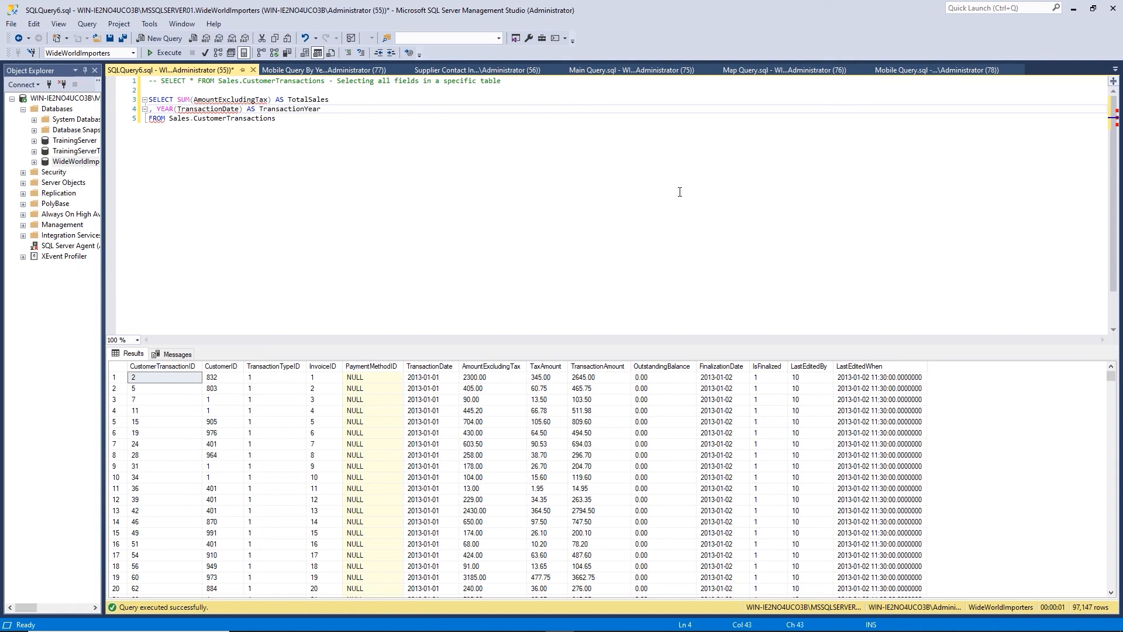
Step: Add MONTH(TransactionDate) AS TransactionMonth on a new line below the TransactionYear column
{"action": "key", "text": "Return"}
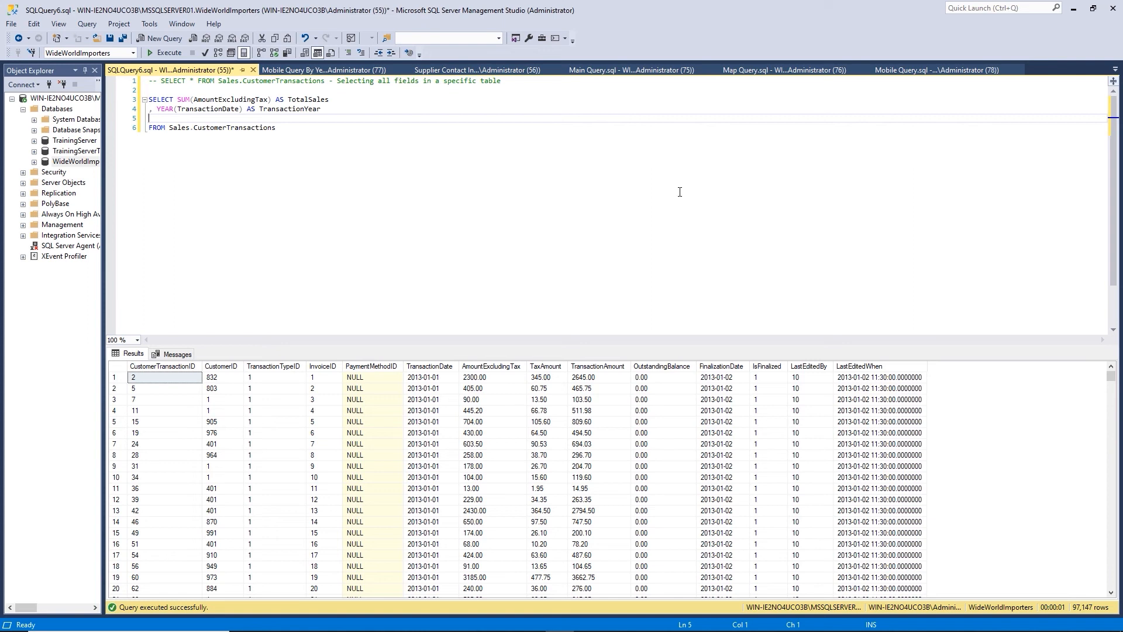
{"action": "type", "text": ", MONTH"}
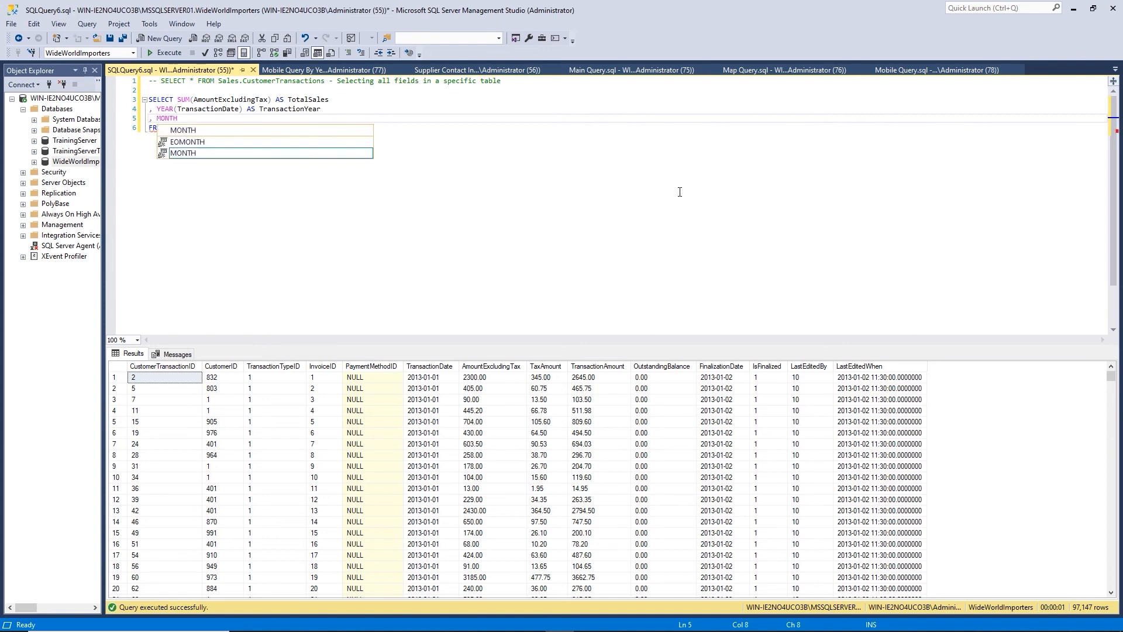
{"action": "type", "text": "("}
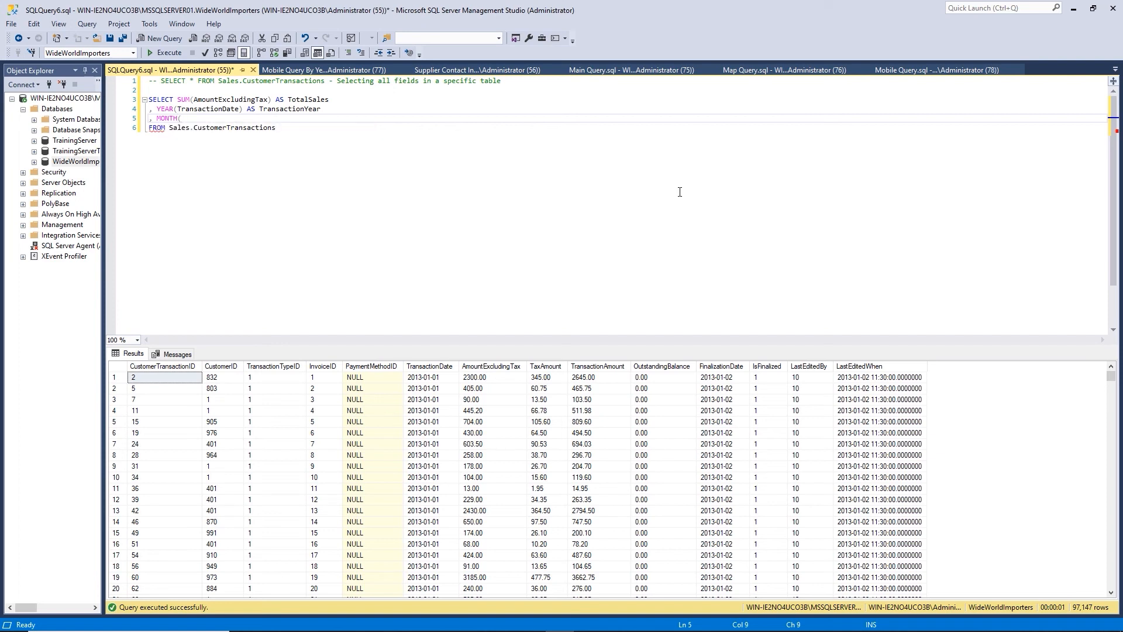
{"action": "type", "text": ")"}
{"action": "key", "text": "Left"}
{"action": "type", "text": "Tra"}
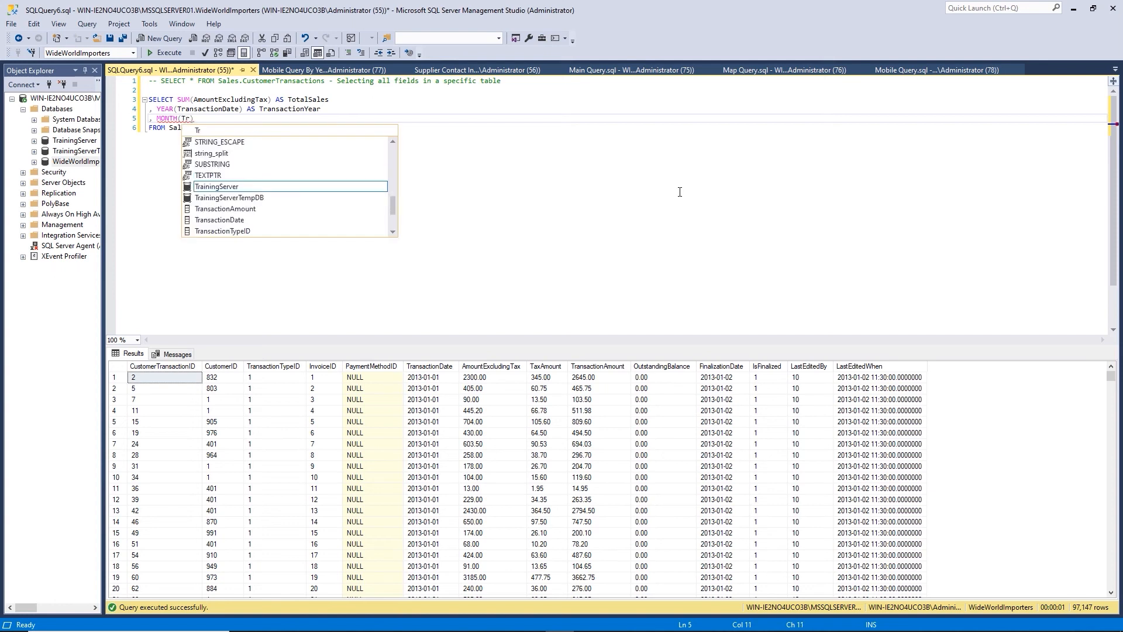
{"action": "key", "text": "Down"}
{"action": "key", "text": "Down"}
{"action": "key", "text": "Down"}
{"action": "key", "text": "Tab"}
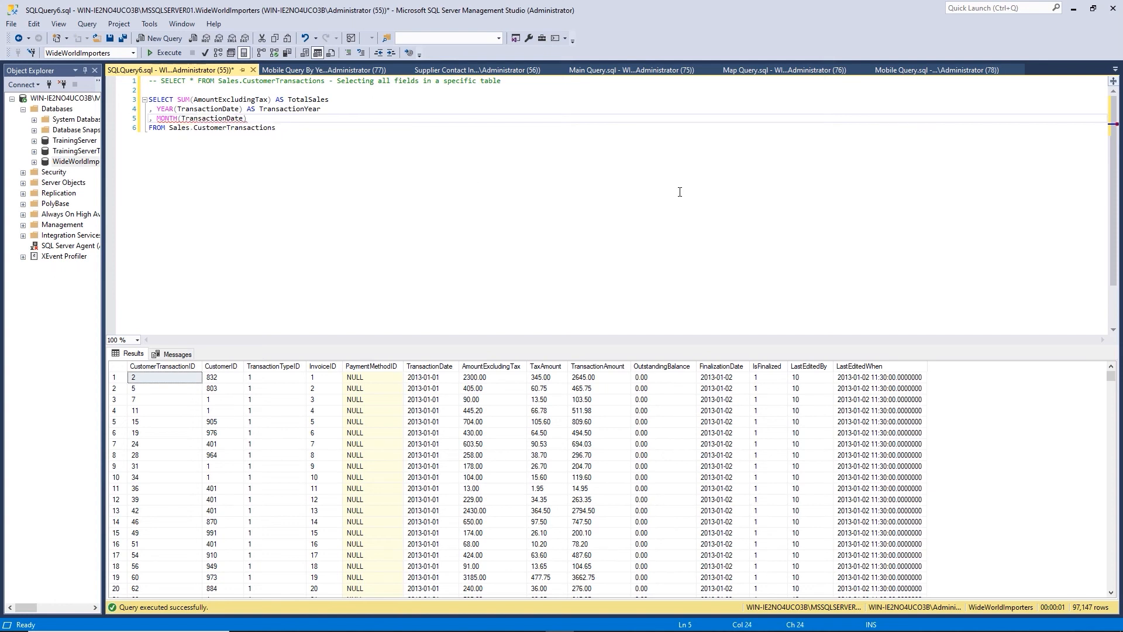
{"action": "key", "text": "Right"}
{"action": "type", "text": "AS TransactionMonth"}
Step: Add the constant columns 1 AS KPIStatus and 50000000 AS KPIGoal on separate lines below TransactionMonth
{"action": "key", "text": "Return"}
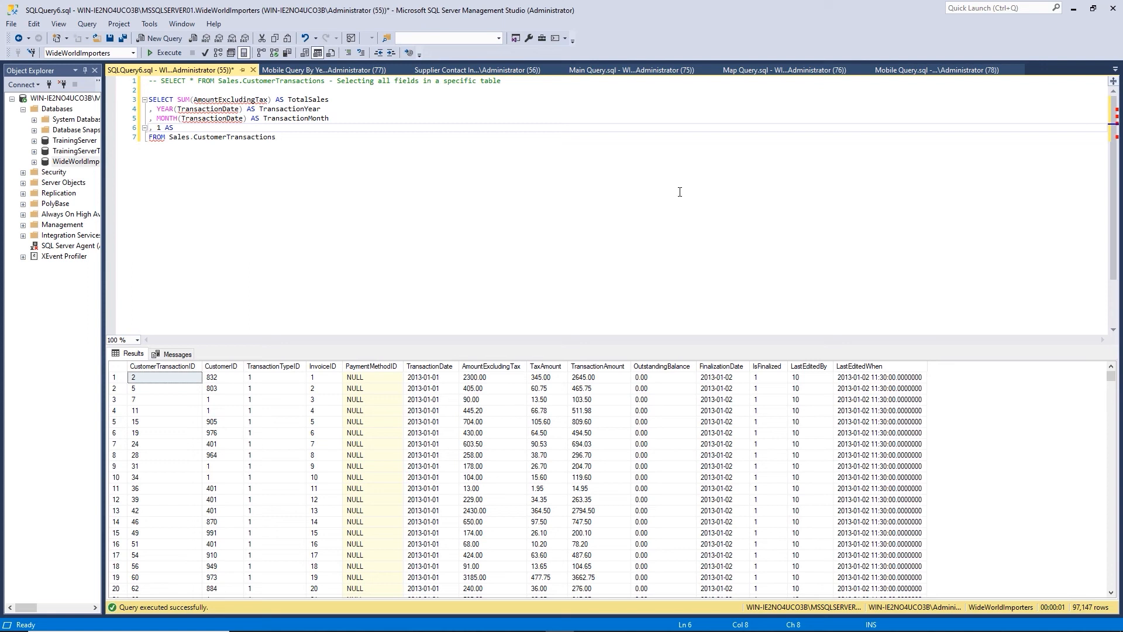
{"action": "type", "text": "PIST"}
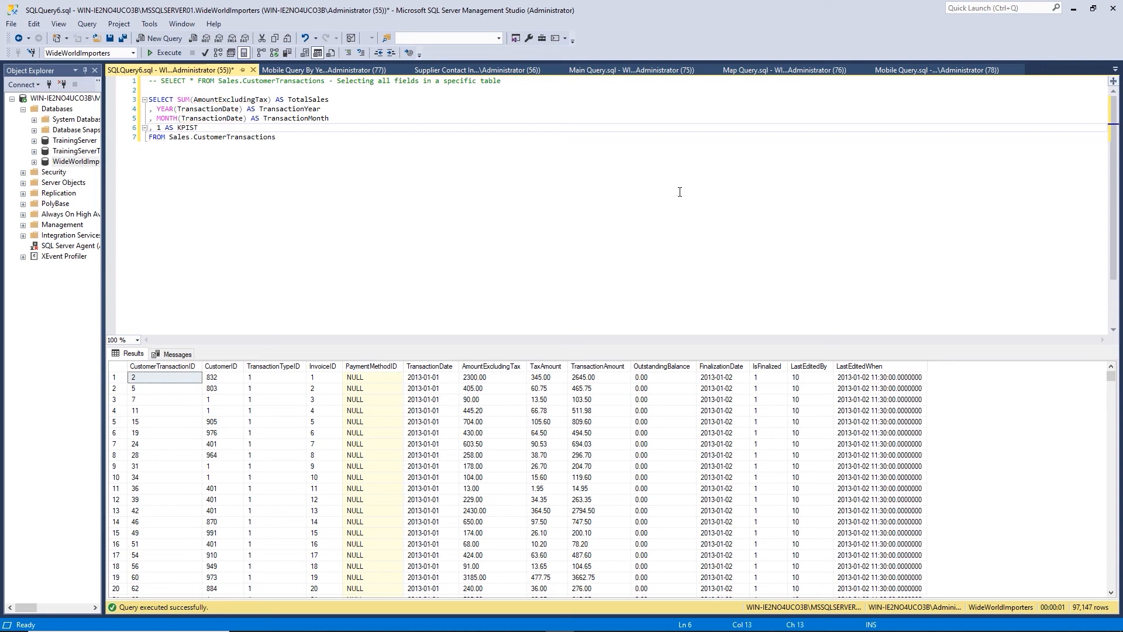
{"action": "key", "text": "BackSpace"}
{"action": "key", "text": "BackSpace"}
{"action": "key", "text": "Return"}
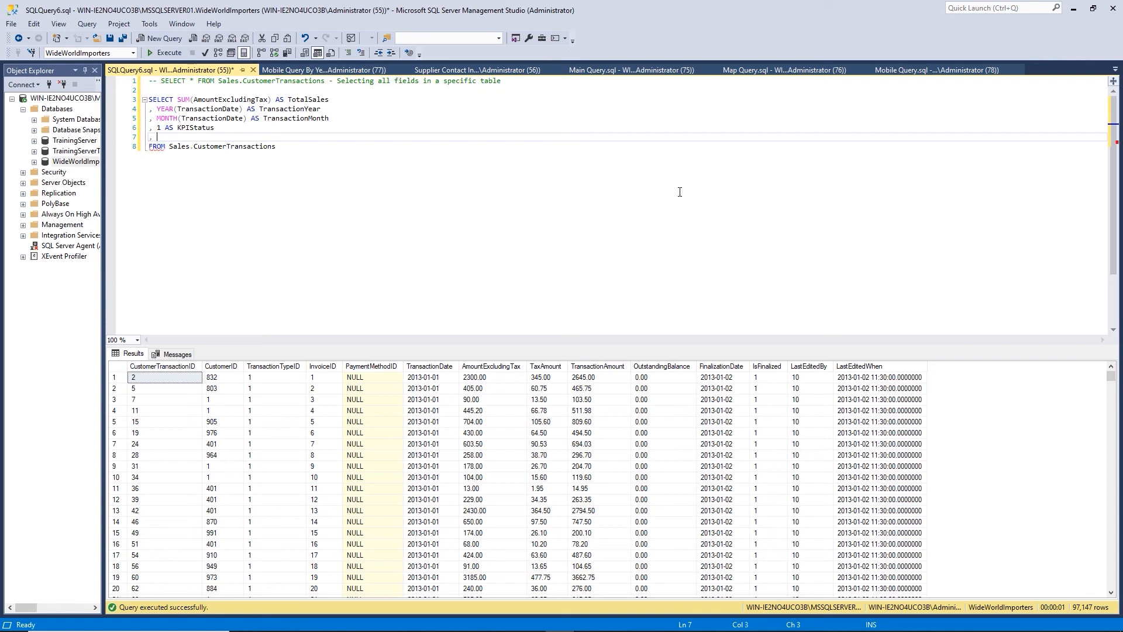
{"action": "type", "text": ", 50000000 AS KP"}
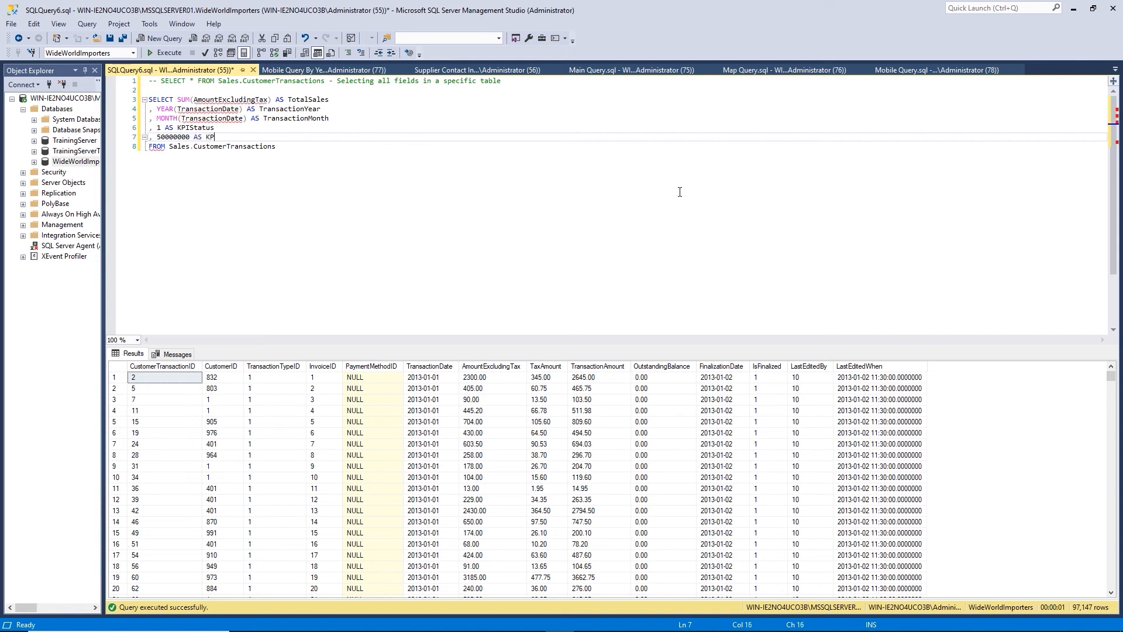
{"action": "type", "text": "IGoal"}
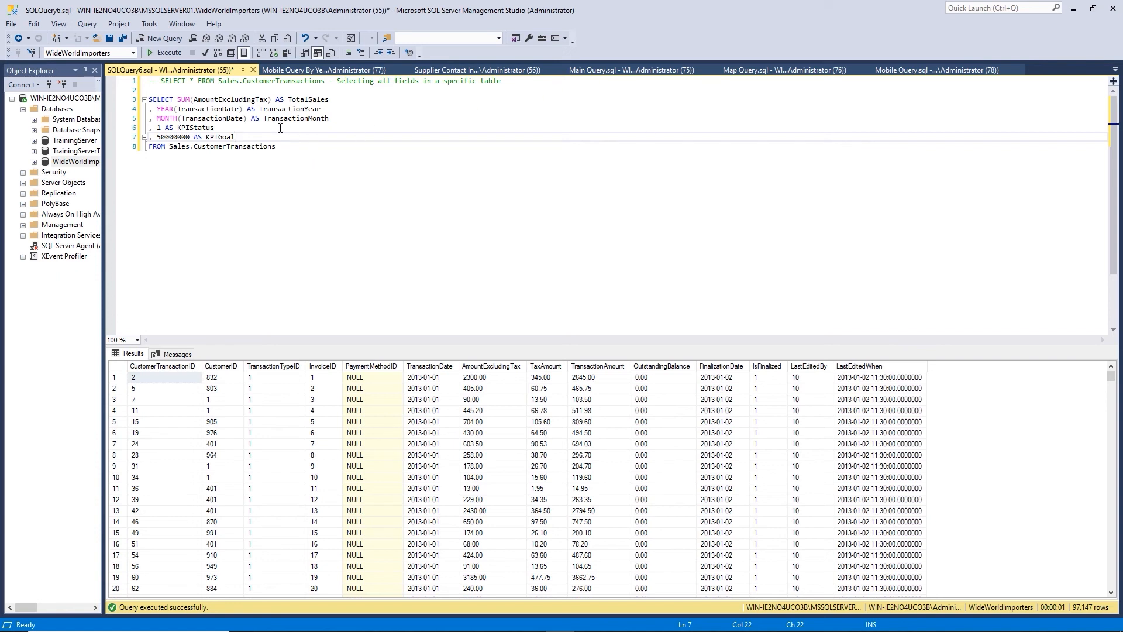
Step: Below the FROM line, add the filter WHERE YEAR(TransactionDate) = 2016
{"action": "left_click", "coordinate": [290, 147]}
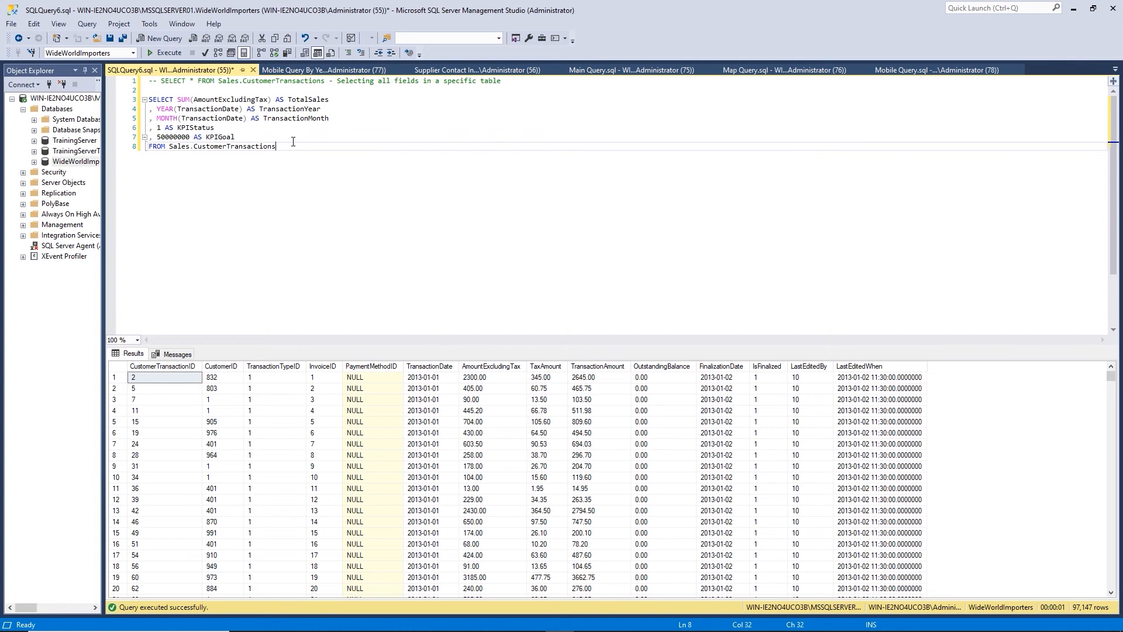
{"action": "key", "text": "Return"}
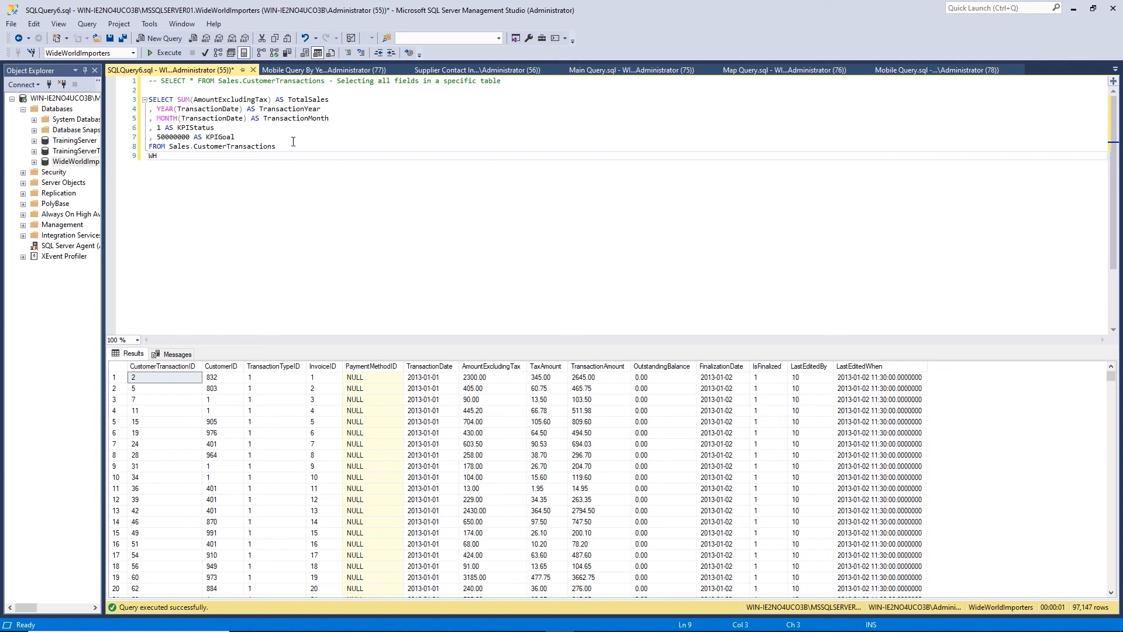
{"action": "type", "text": "ERE YEAR"}
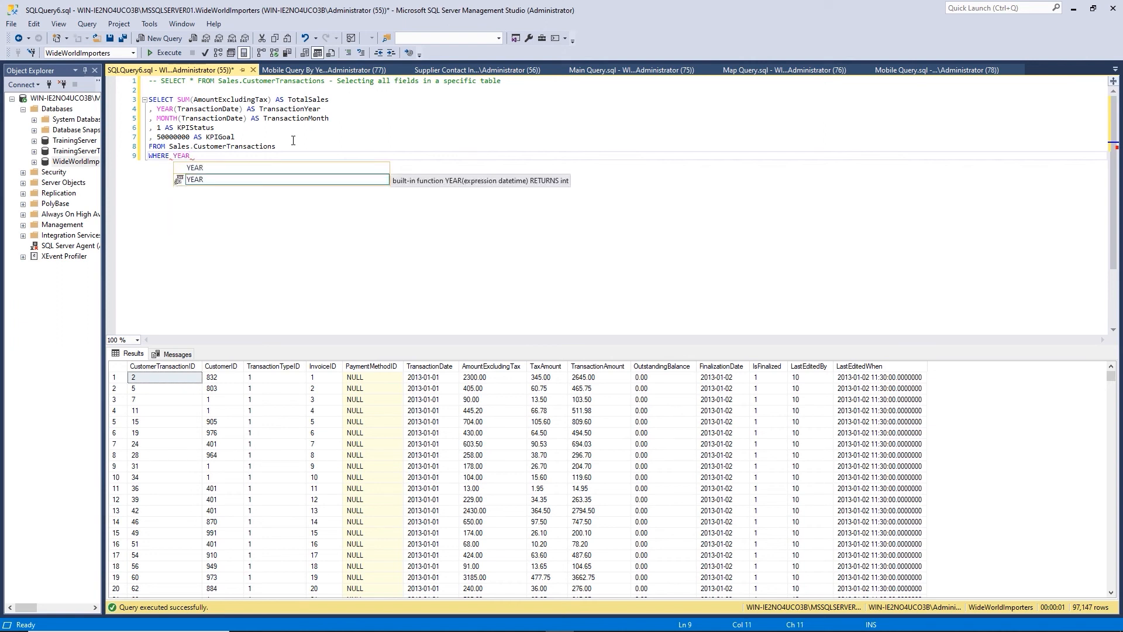
{"action": "type", "text": "("}
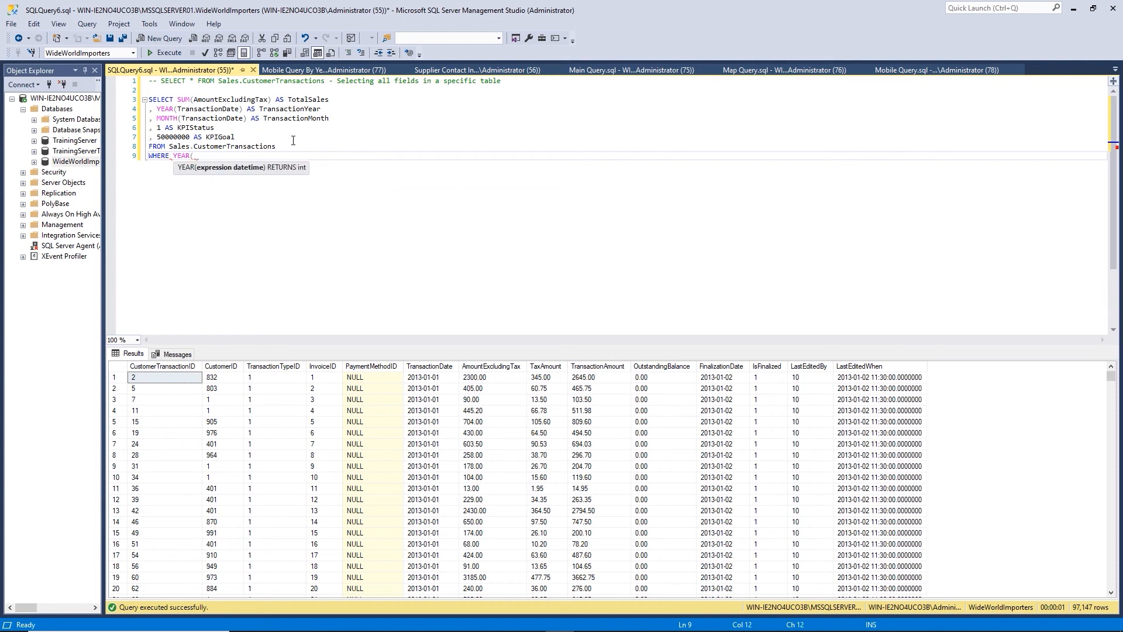
{"action": "type", "text": ")"}
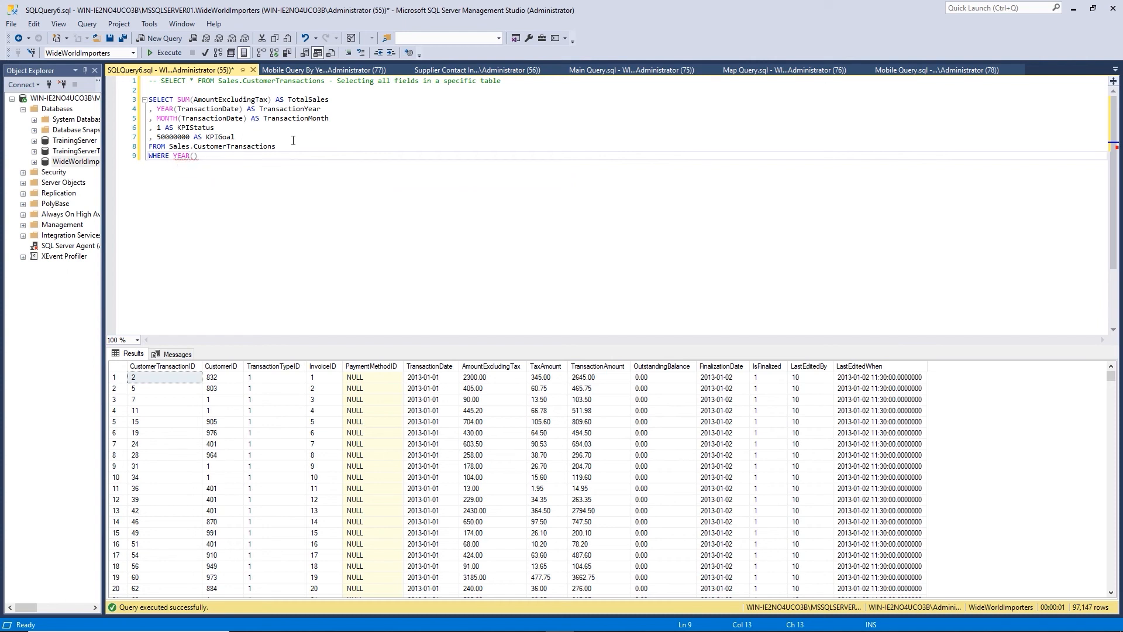
{"action": "key", "text": "Left"}
{"action": "type", "text": "tR"}
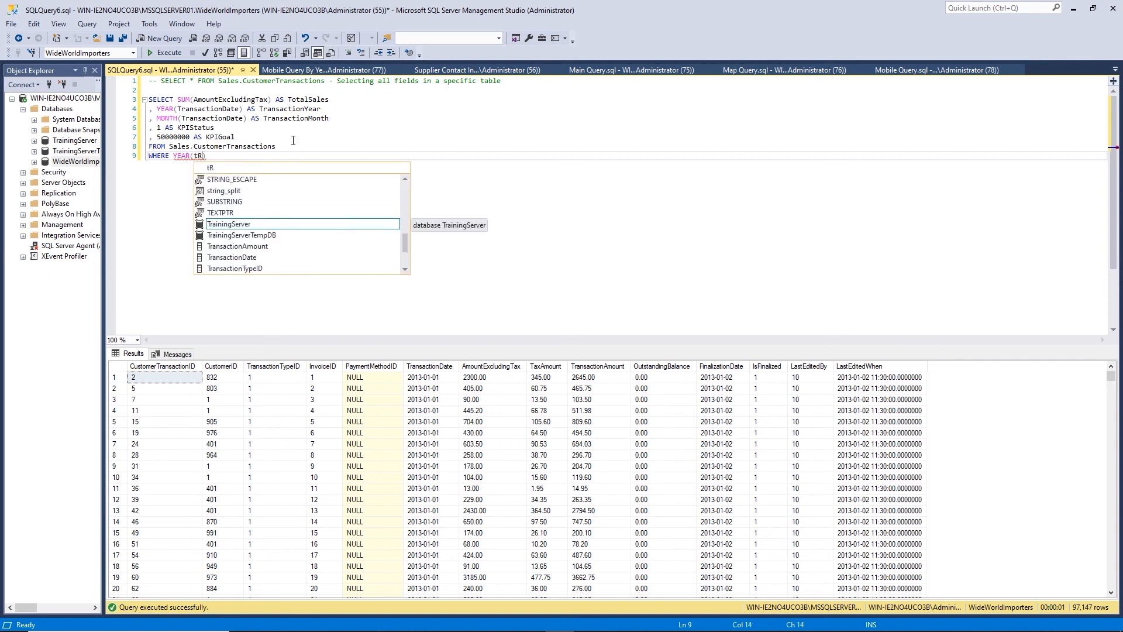
{"action": "key", "text": "Down"}
{"action": "key", "text": "Down"}
{"action": "key", "text": "Down"}
{"action": "key", "text": "Tab"}
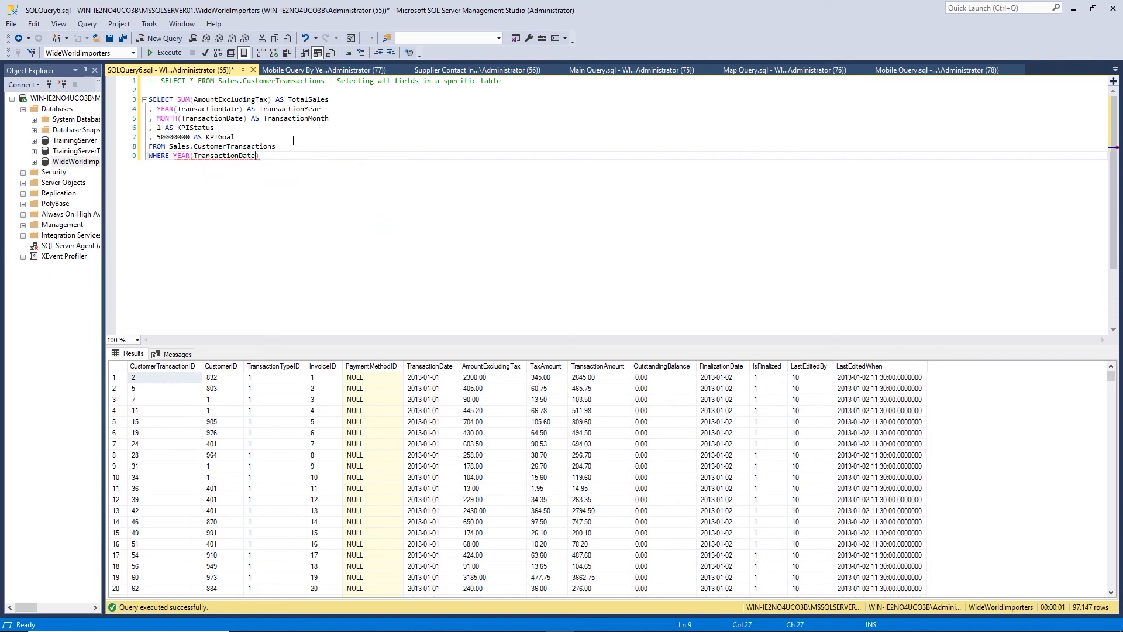
{"action": "key", "text": "End"}
{"action": "type", "text": "= 201"}
Step: Add GROUP BY YEAR(TransactionDate), MONTH(TransactionDate) below the WHERE line, copying both expressions from the SELECT clause
{"action": "key", "text": "Return"}
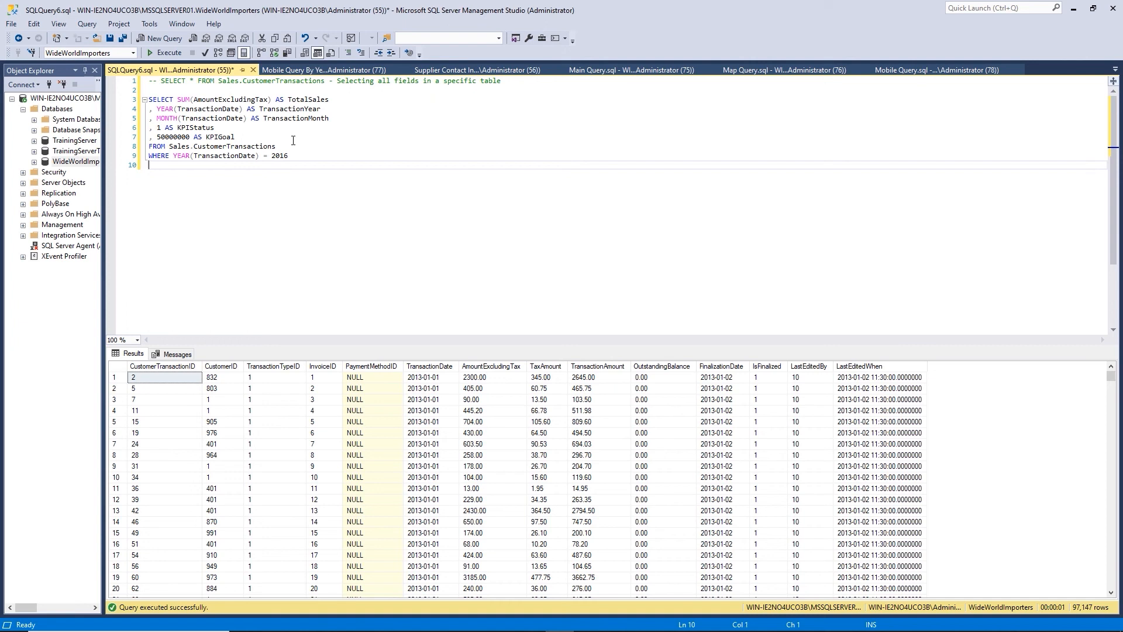
{"action": "type", "text": "GROUP BY"}
{"action": "left_click_drag", "start_coordinate": [157, 109], "coordinate": [245, 110]}
{"action": "key", "text": "ctrl+c"}
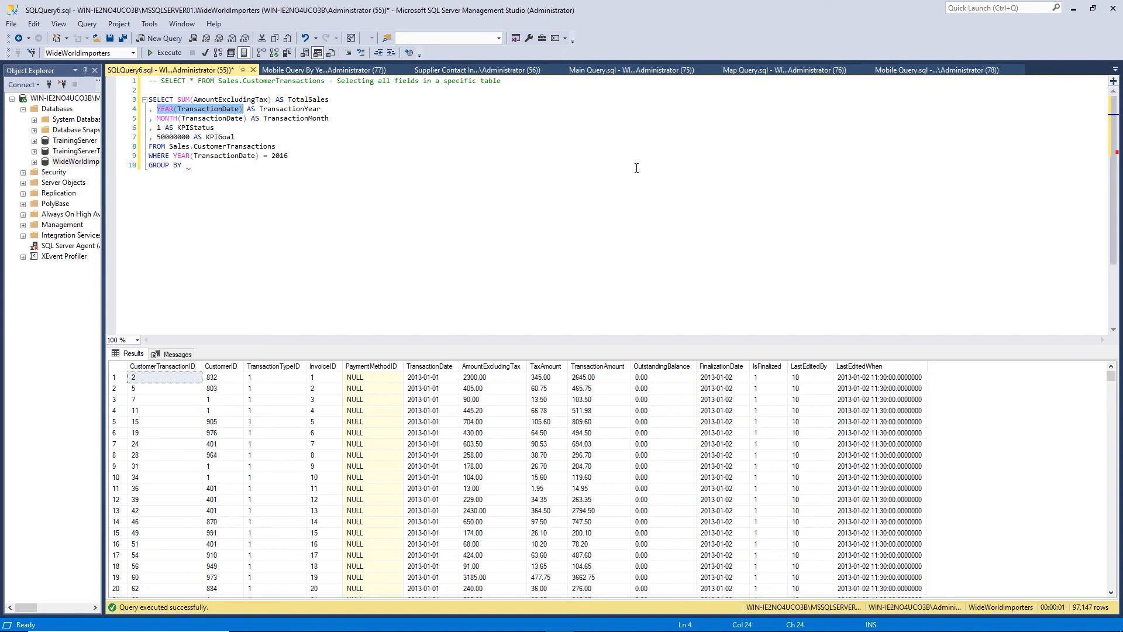
{"action": "left_click", "coordinate": [210, 167]}
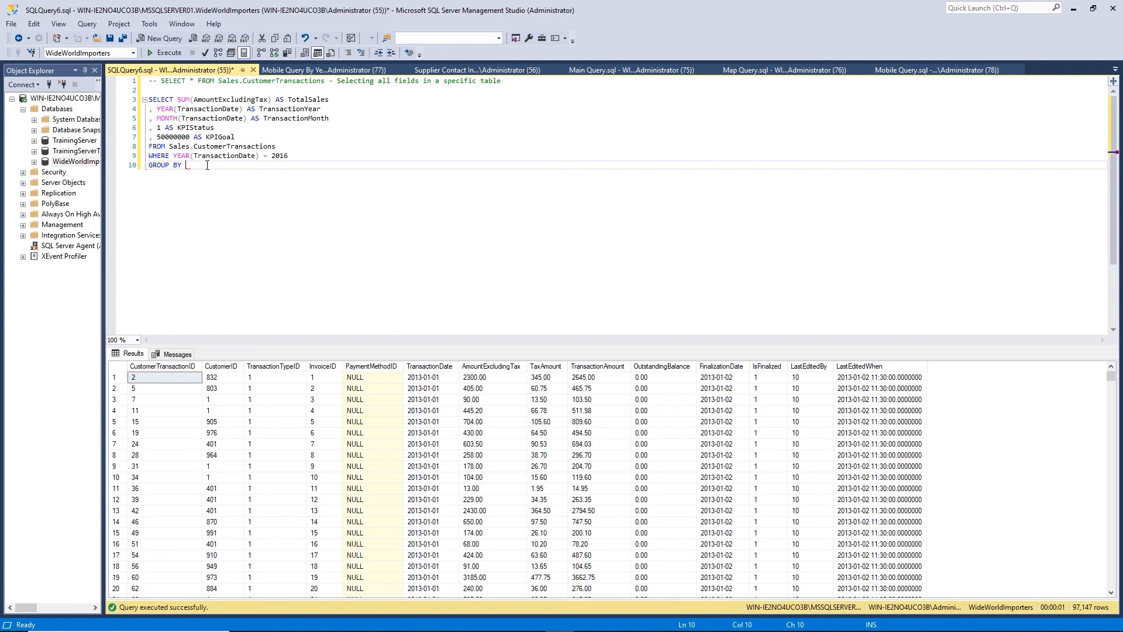
{"action": "key", "text": "ctrl+v"}
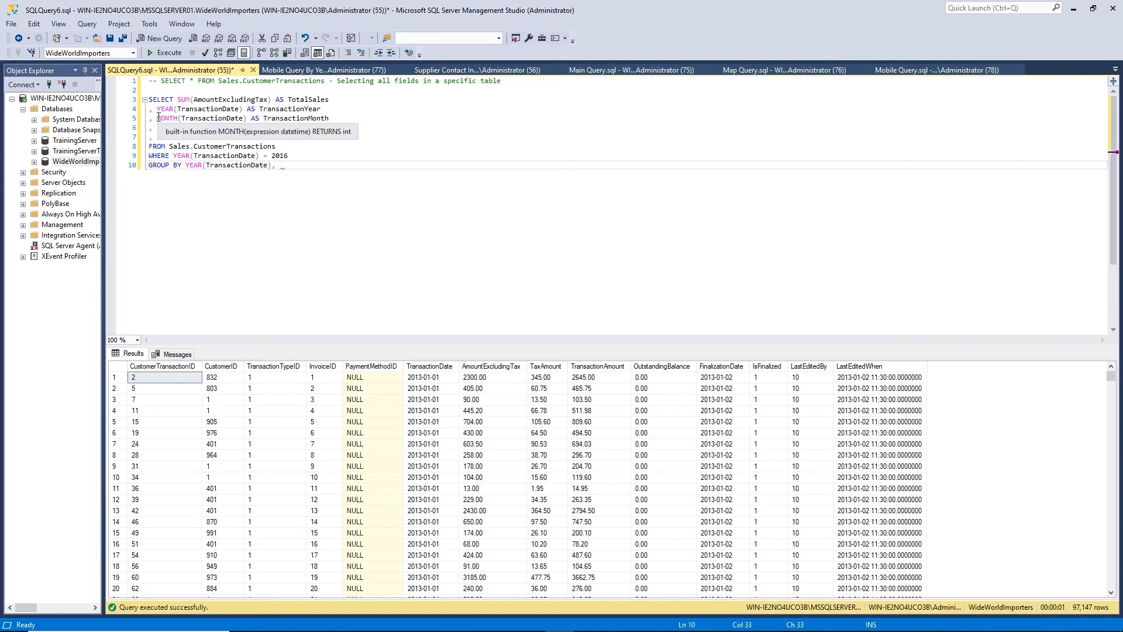
{"action": "left_click_drag", "start_coordinate": [157, 118], "coordinate": [246, 119]}
{"action": "key", "text": "ctrl+c"}
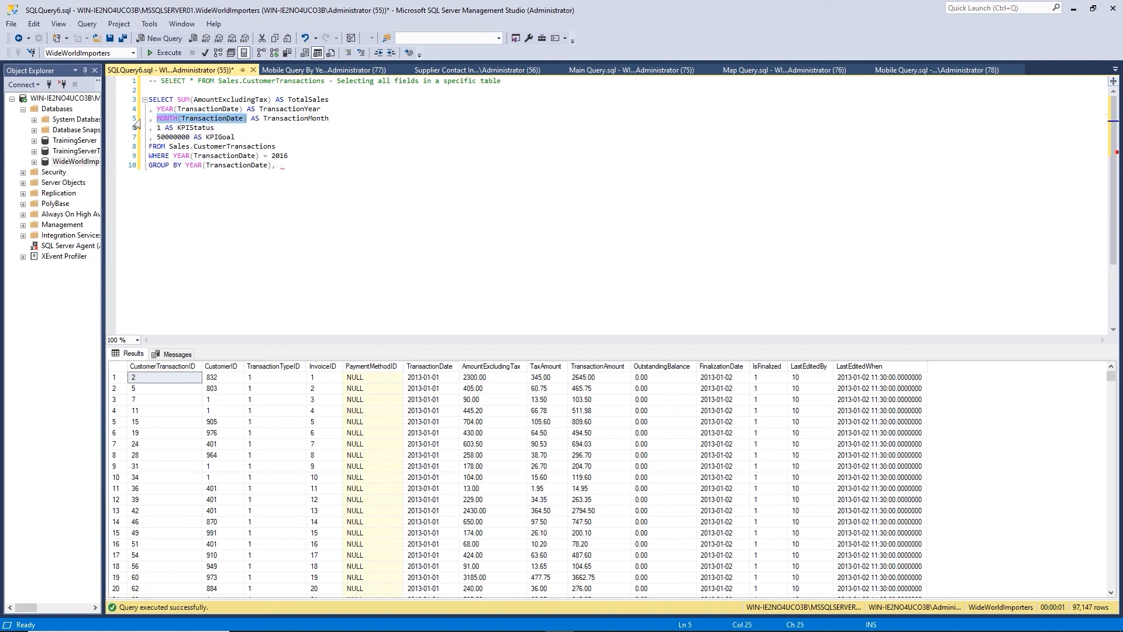
{"action": "left_click", "coordinate": [279, 166]}
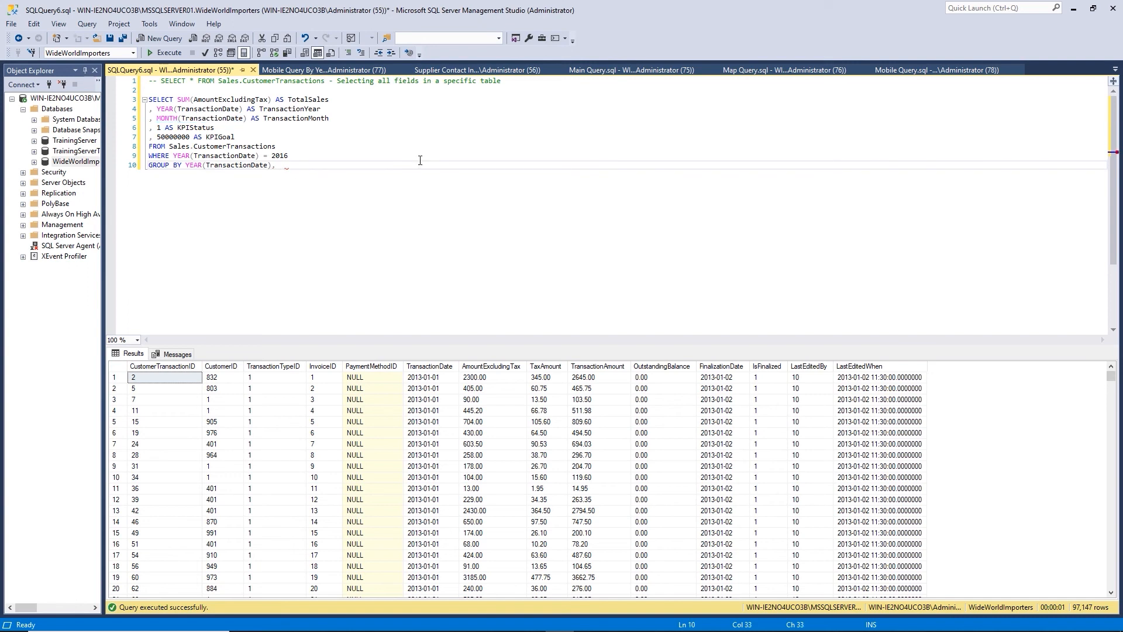
{"action": "key", "text": "ctrl+v"}
Step: Add ORDER BY MONTH(TransactionDate) as the last line and execute the query
{"action": "key", "text": "Return"}
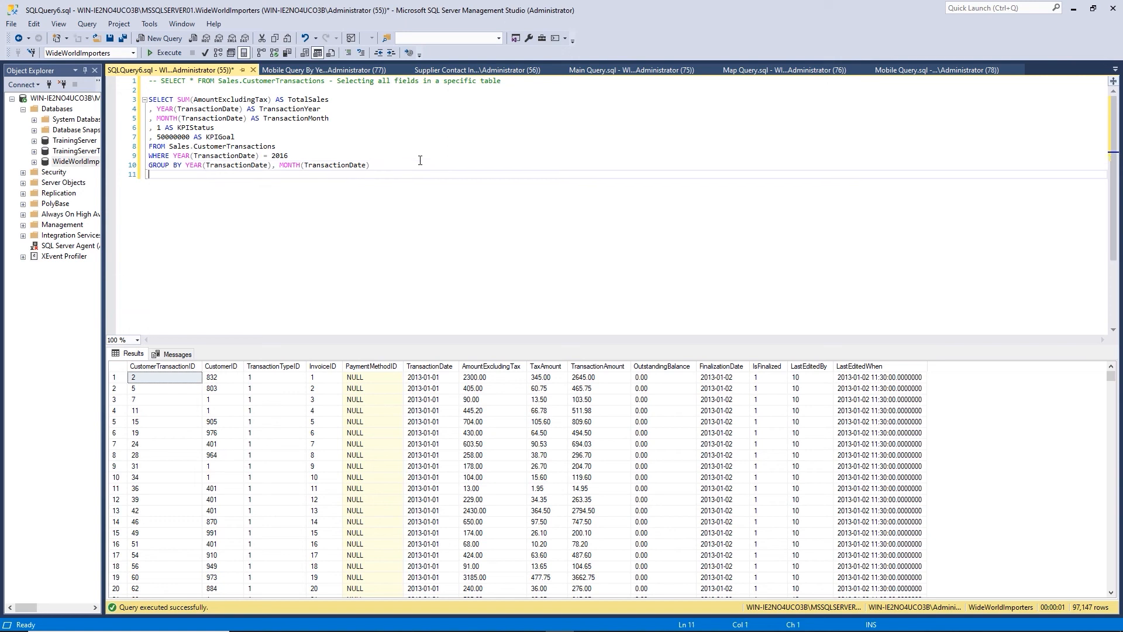
{"action": "type", "text": "orr"}
{"action": "key", "text": "BackSpace"}
{"action": "key", "text": "BackSpace"}
{"action": "type", "text": "ORDER BY"}
{"action": "key", "text": "ctrl+v"}
{"action": "key", "text": "F5"}
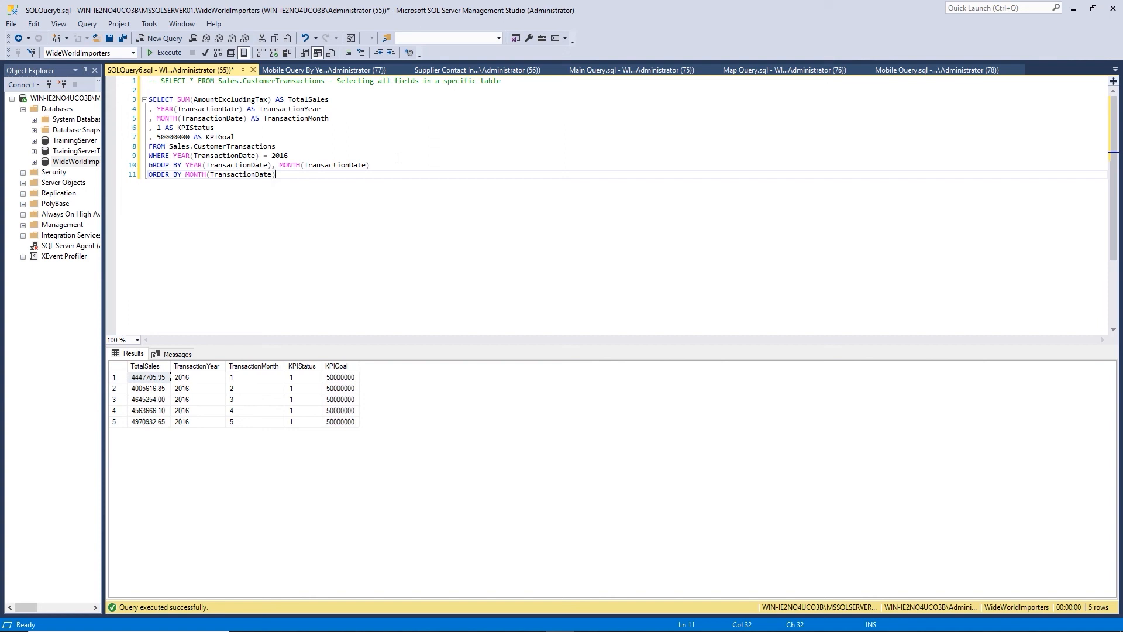
Step: Save the query as KPI Query in the Code Snippets folder
{"action": "right_click", "coordinate": [169, 75]}
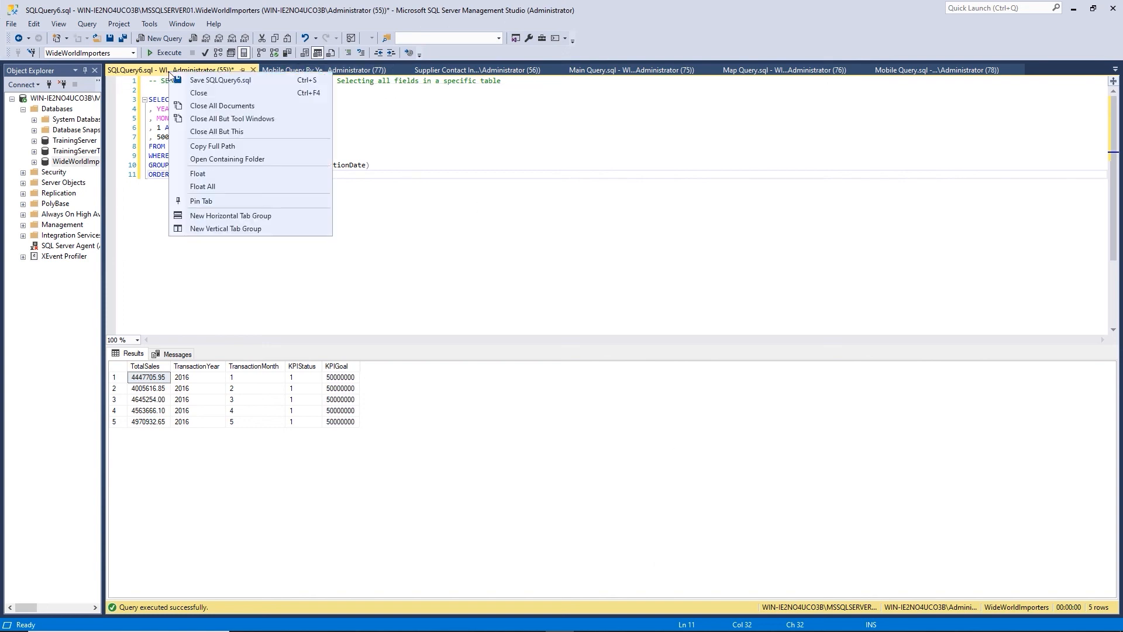
{"action": "left_click", "coordinate": [214, 82]}
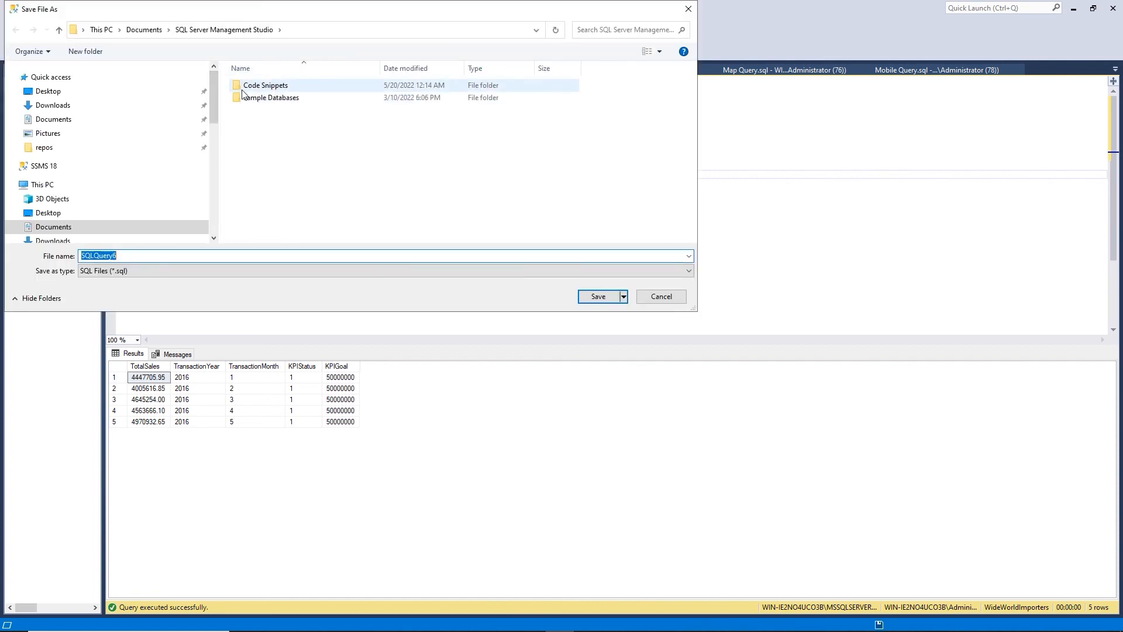
{"action": "double_click", "coordinate": [261, 87]}
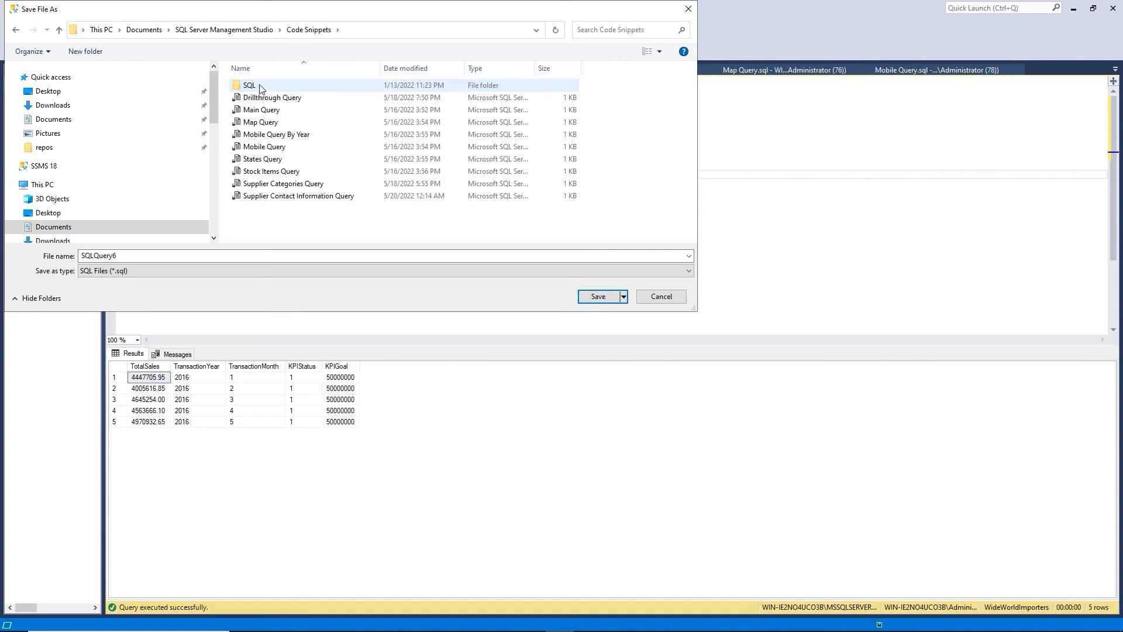
{"action": "left_click_drag", "start_coordinate": [130, 255], "coordinate": [57, 262]}
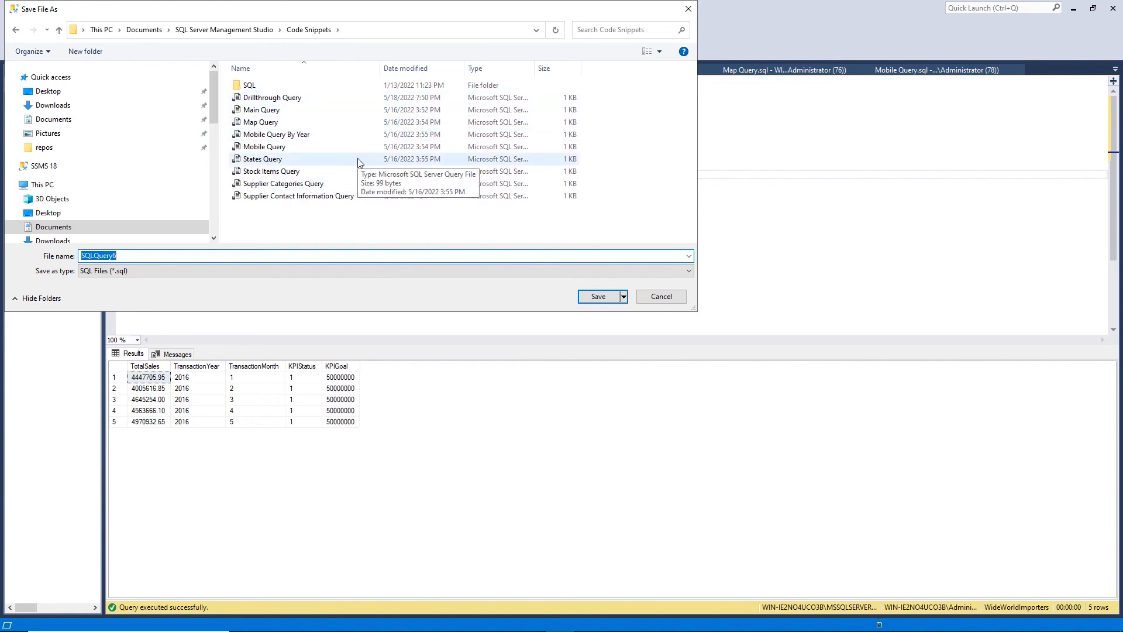
{"action": "key", "text": "BackSpace"}
{"action": "type", "text": "KP"}
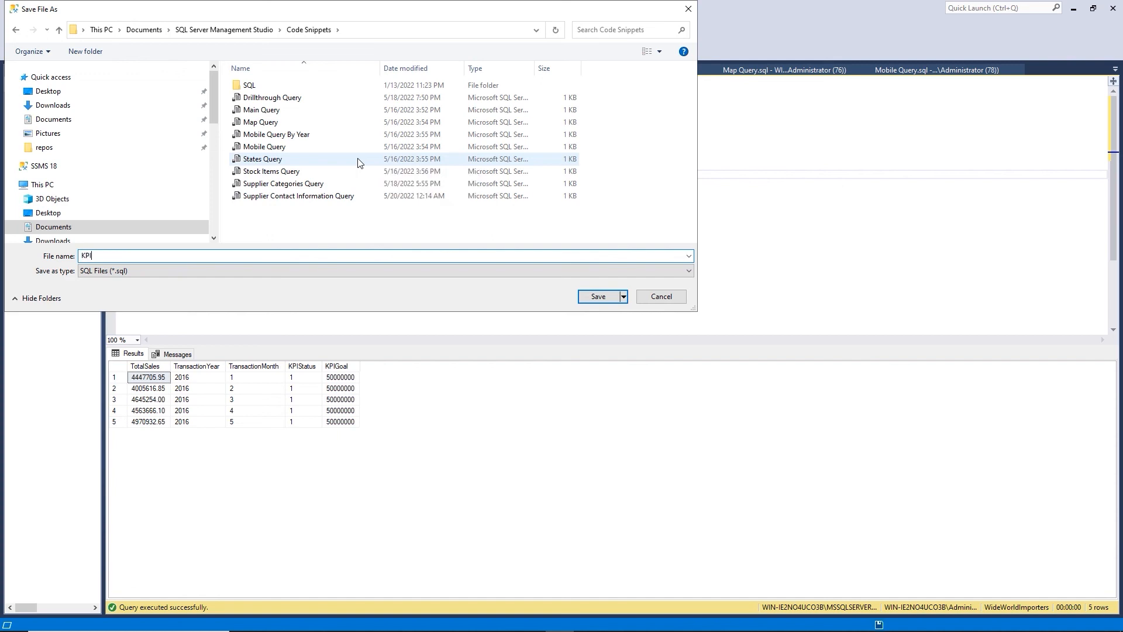
{"action": "type", "text": "I Query"}
{"action": "key", "text": "Return"}
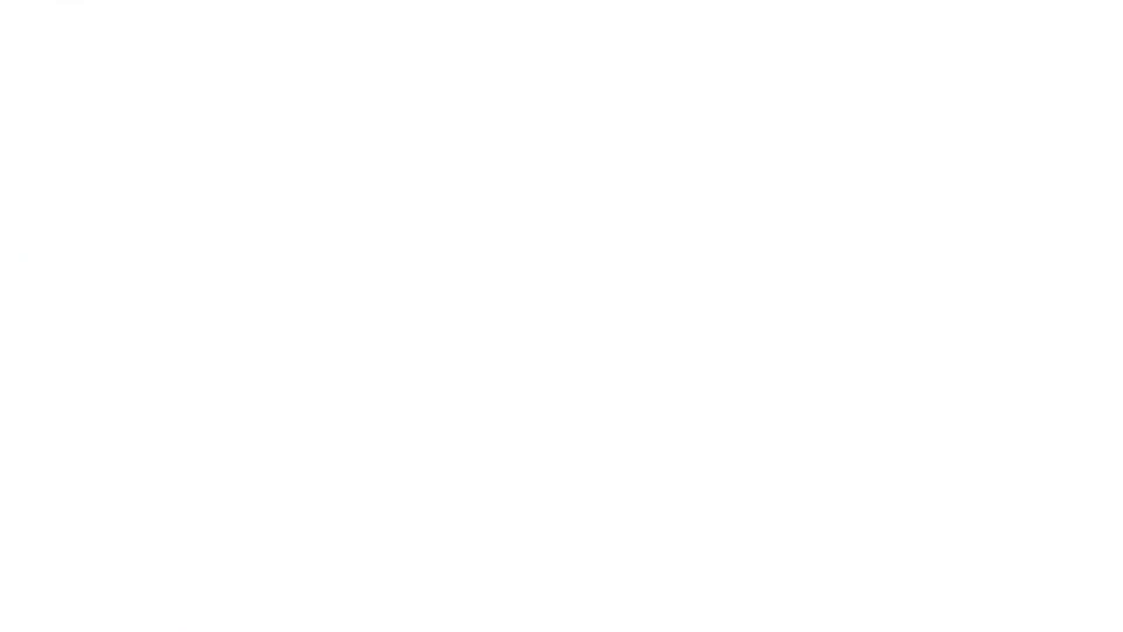
Step: Copy the entire KPI query from the SELECT line through the ORDER BY line, leaving out the comment
{"action": "left_click_drag", "start_coordinate": [149, 99], "coordinate": [275, 174]}
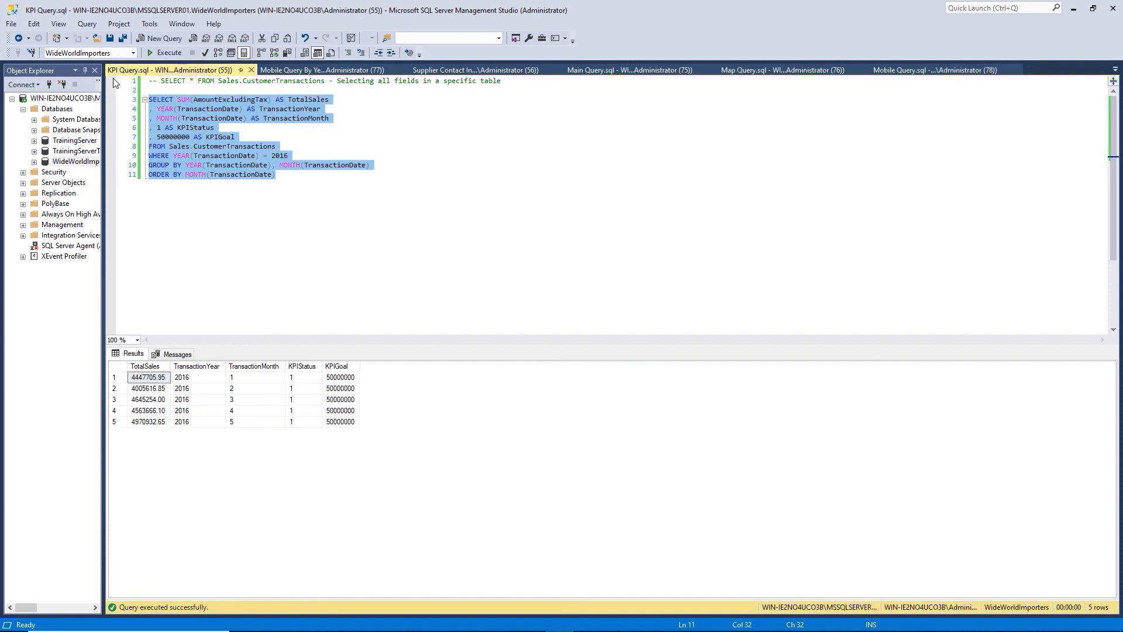
{"action": "right_click", "coordinate": [197, 119]}
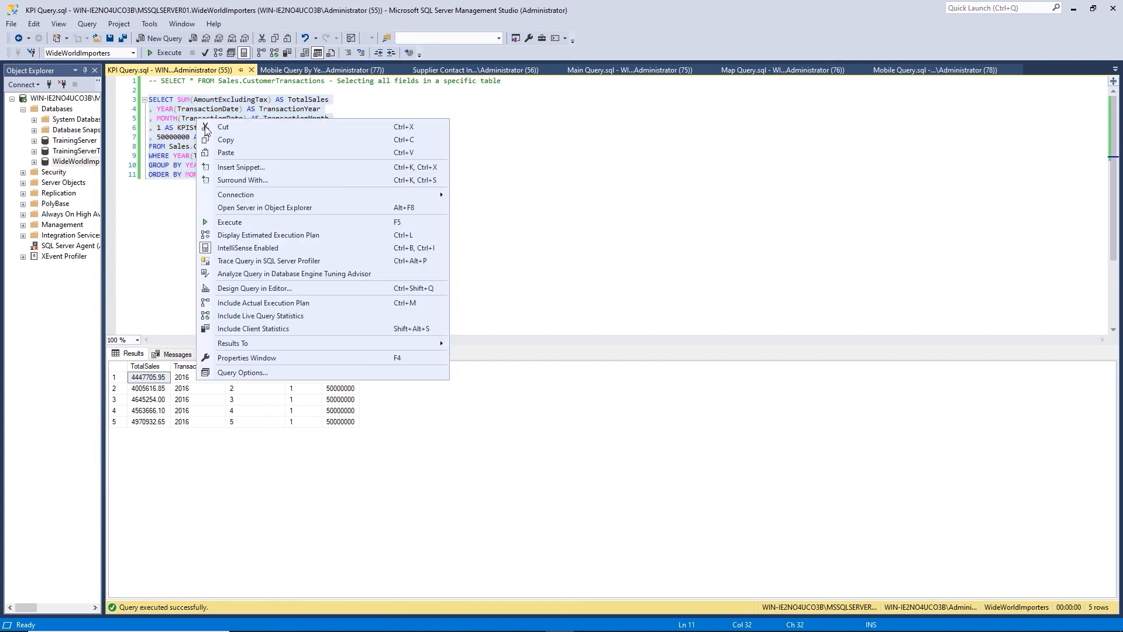
{"action": "left_click", "coordinate": [240, 143]}
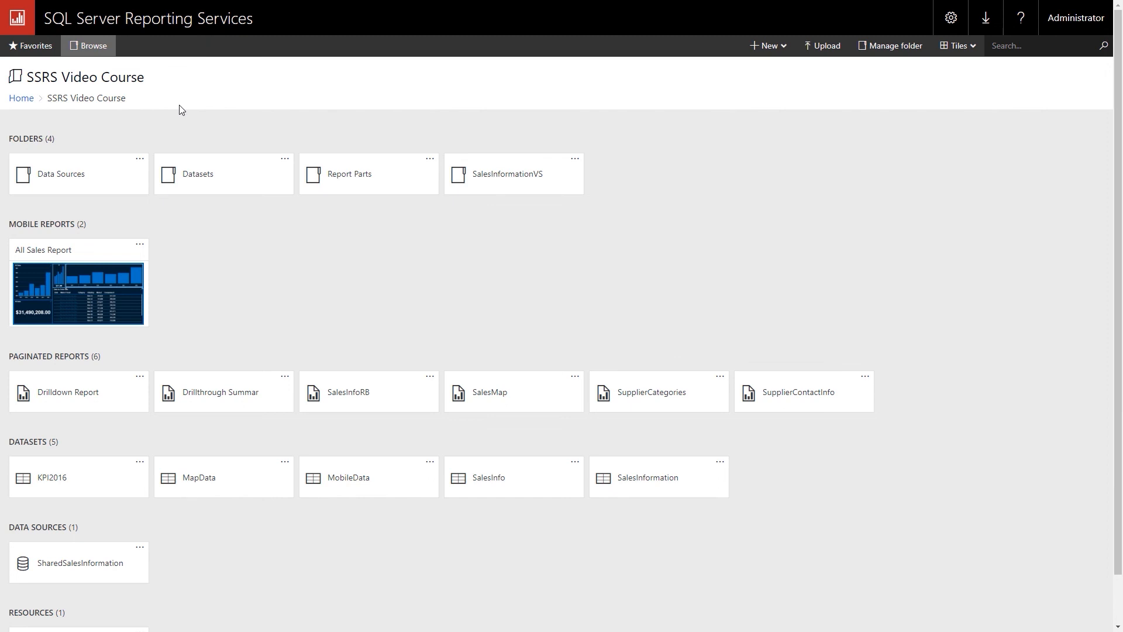
Step: In the SQL Server Reporting Services portal, start a new KPI in the SSRS Video Course folder and name it 2016KPI
{"action": "left_click", "coordinate": [758, 53]}
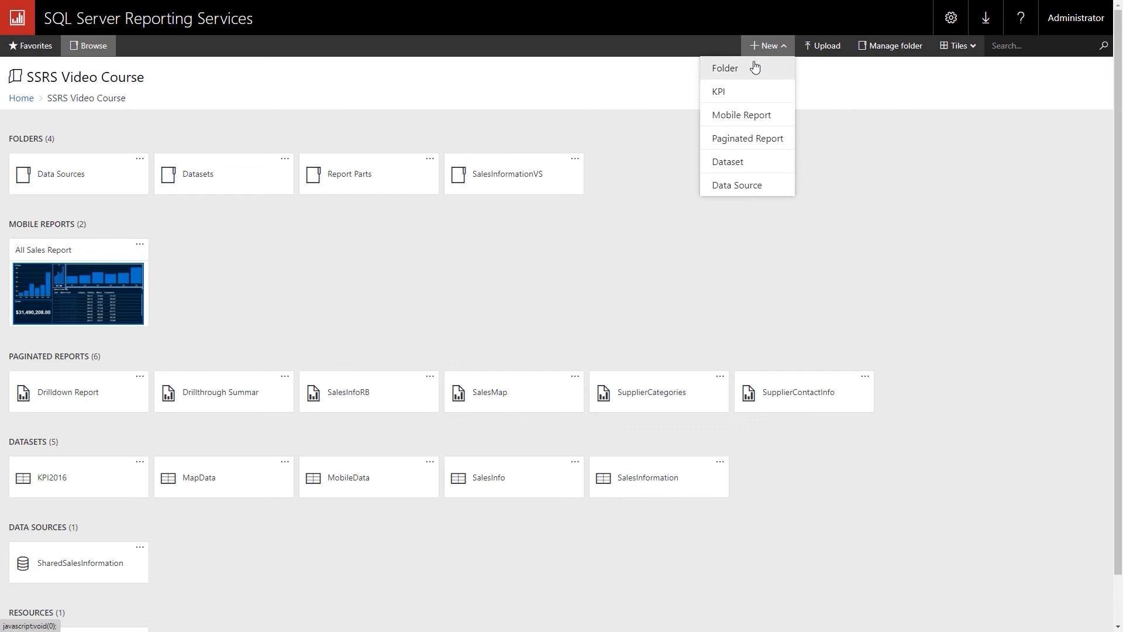
{"action": "left_click", "coordinate": [747, 98]}
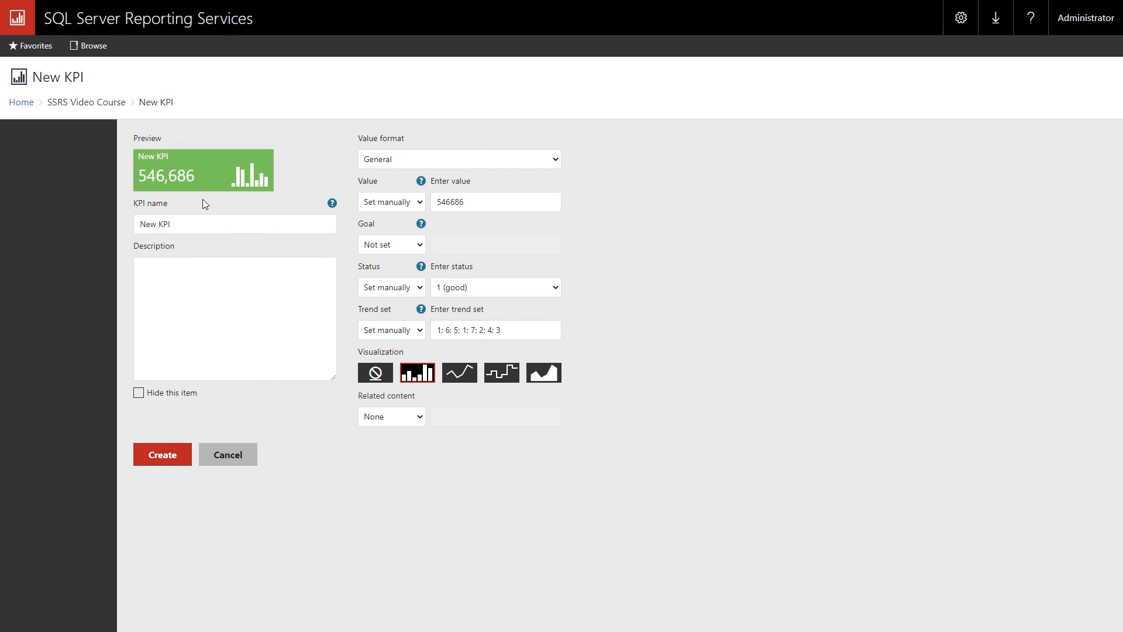
{"action": "mouse_move", "coordinate": [164, 176]}
{"action": "mouse_move", "coordinate": [259, 180]}
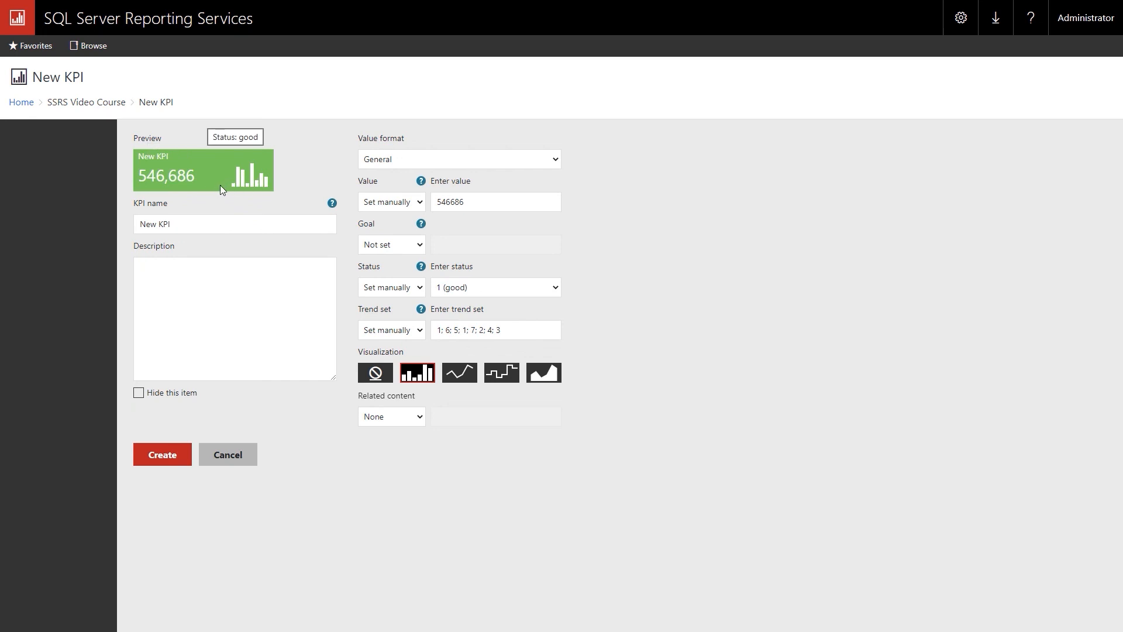
{"action": "key", "text": "ctrl+a"}
{"action": "key", "text": "BackSpace"}
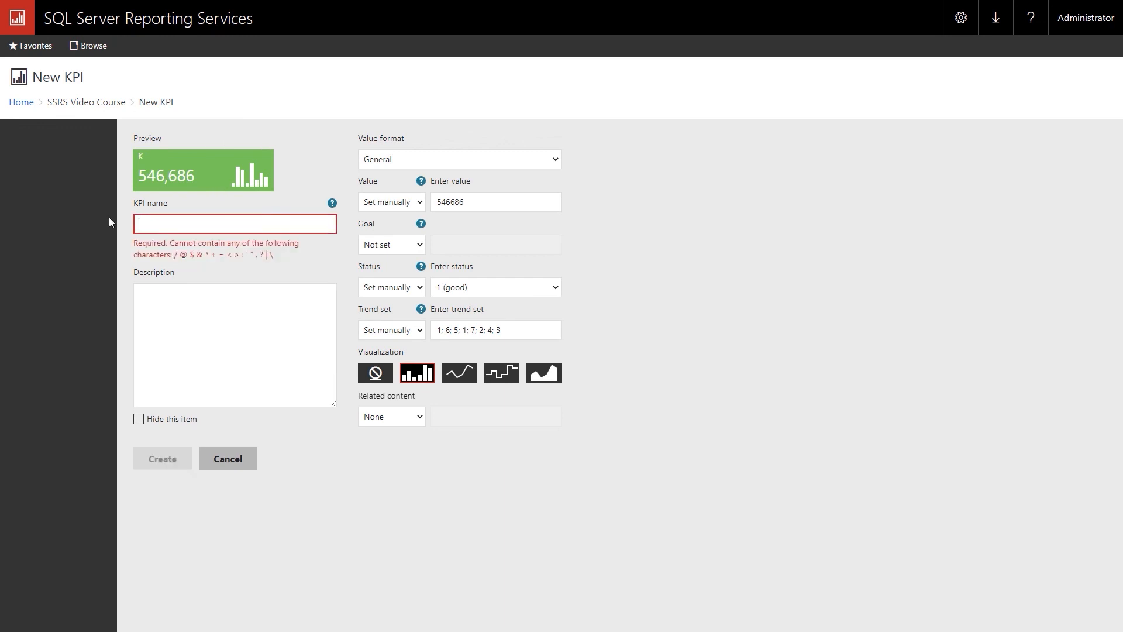
{"action": "type", "text": "2016KPI"}
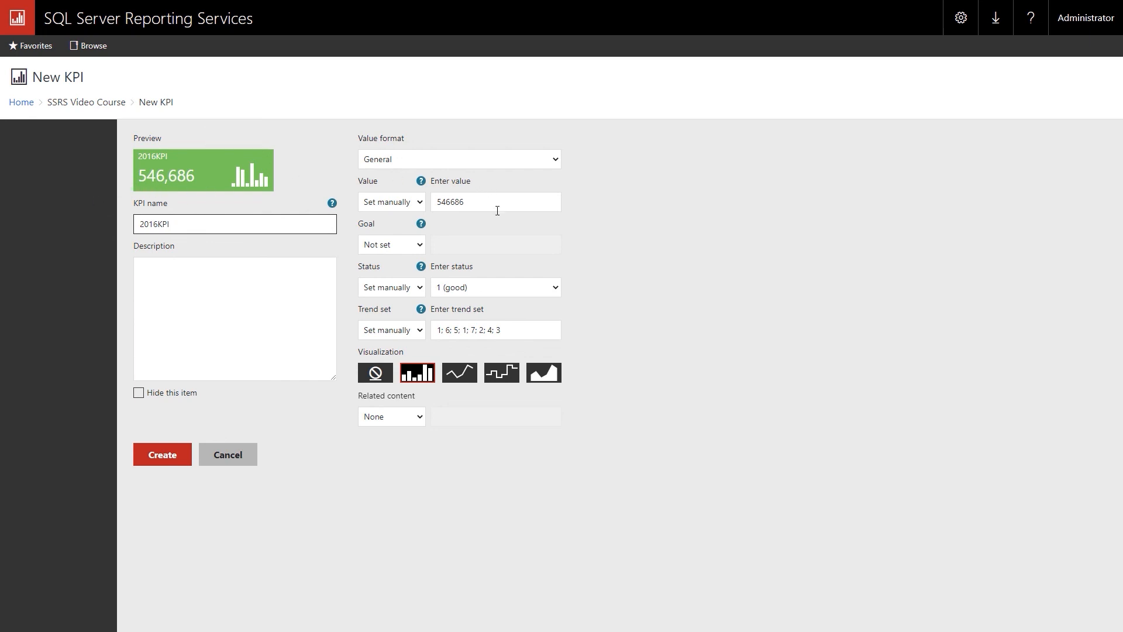
Step: Set the KPI's value to the TotalSales dataset field from KPI2016 in SSRS Video Course, aggregated by Sum
{"action": "left_click", "coordinate": [421, 206]}
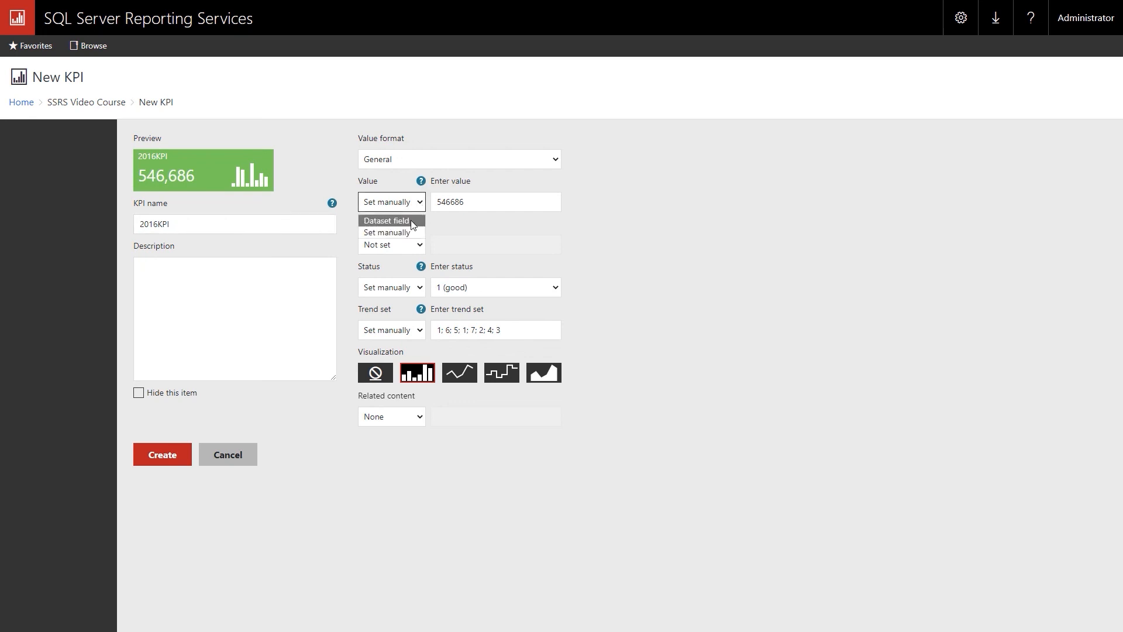
{"action": "left_click", "coordinate": [387, 220]}
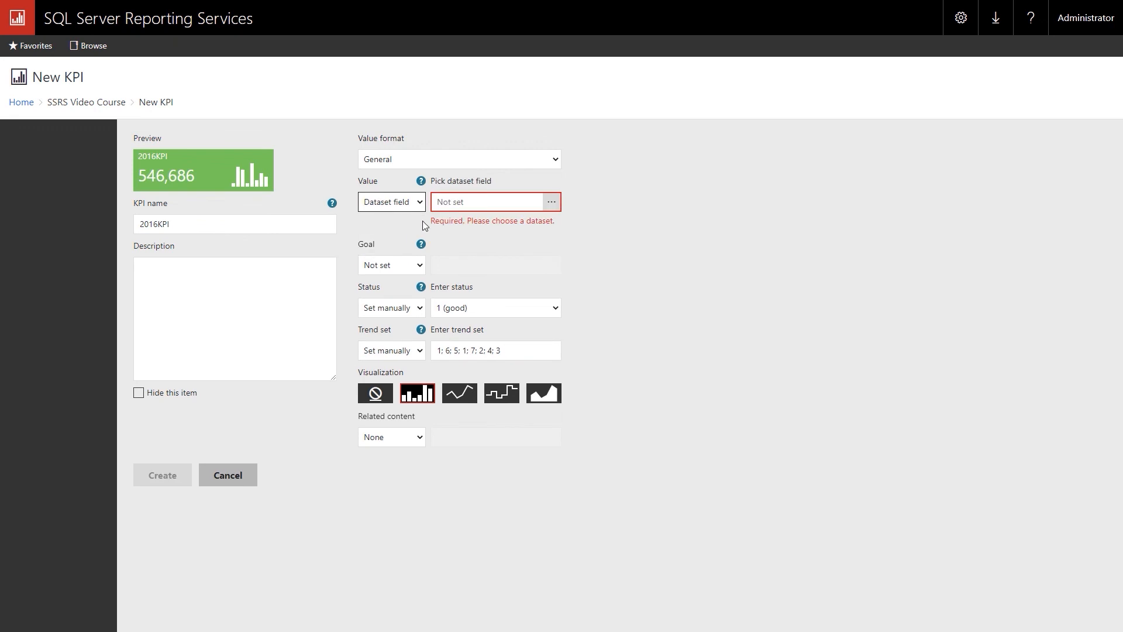
{"action": "left_click", "coordinate": [552, 202]}
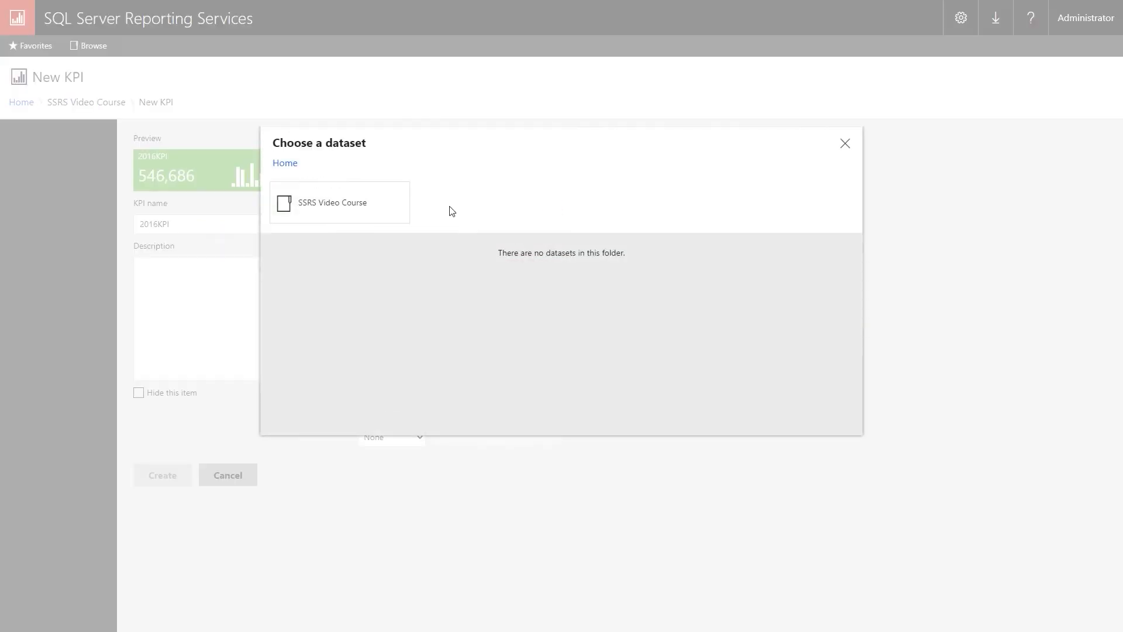
{"action": "left_click", "coordinate": [322, 213]}
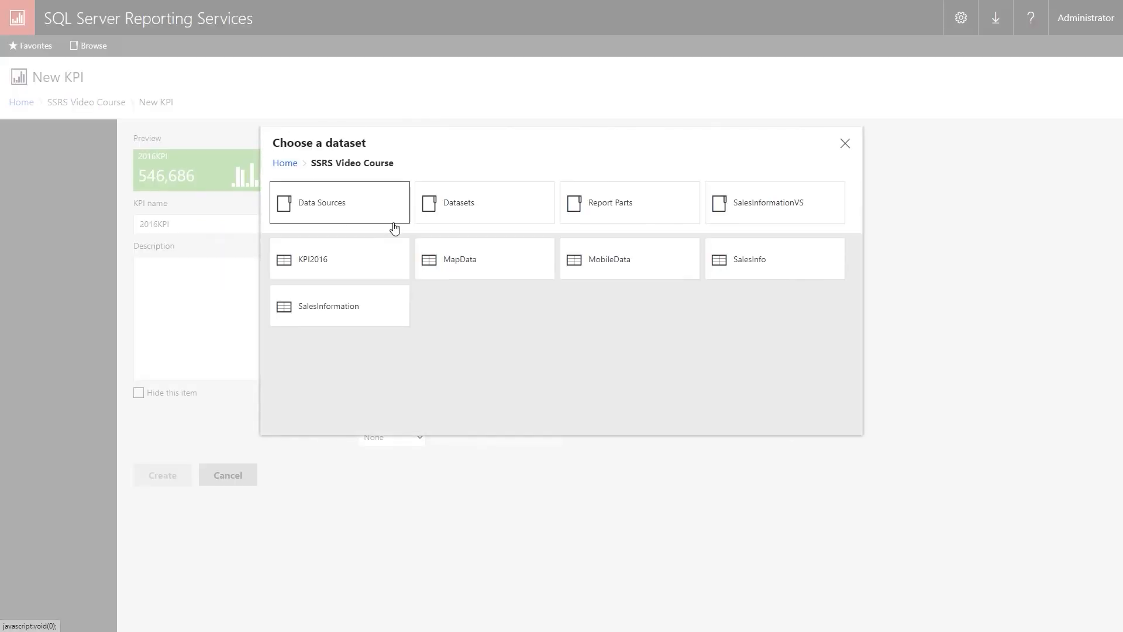
{"action": "left_click", "coordinate": [314, 263]}
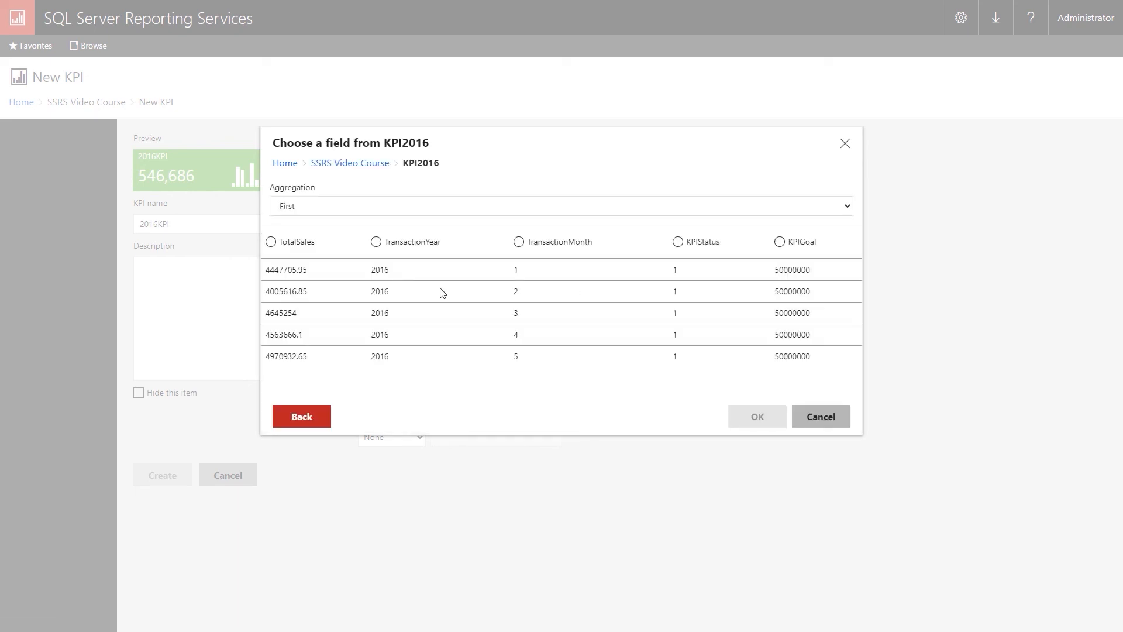
{"action": "left_click", "coordinate": [271, 242]}
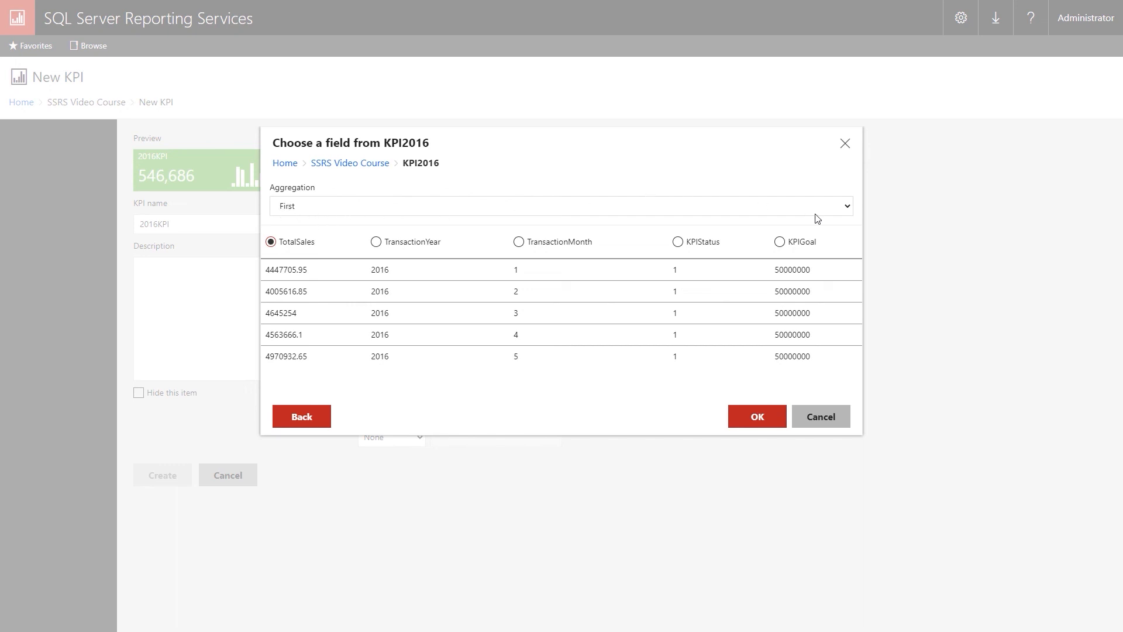
{"action": "left_click", "coordinate": [847, 209]}
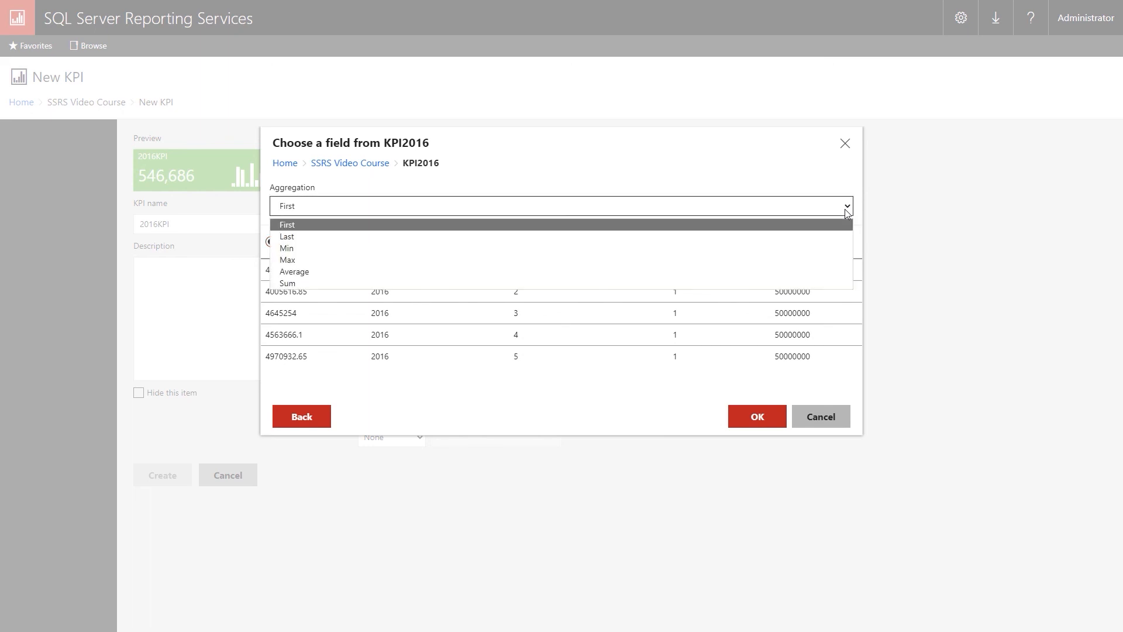
{"action": "left_click", "coordinate": [299, 283]}
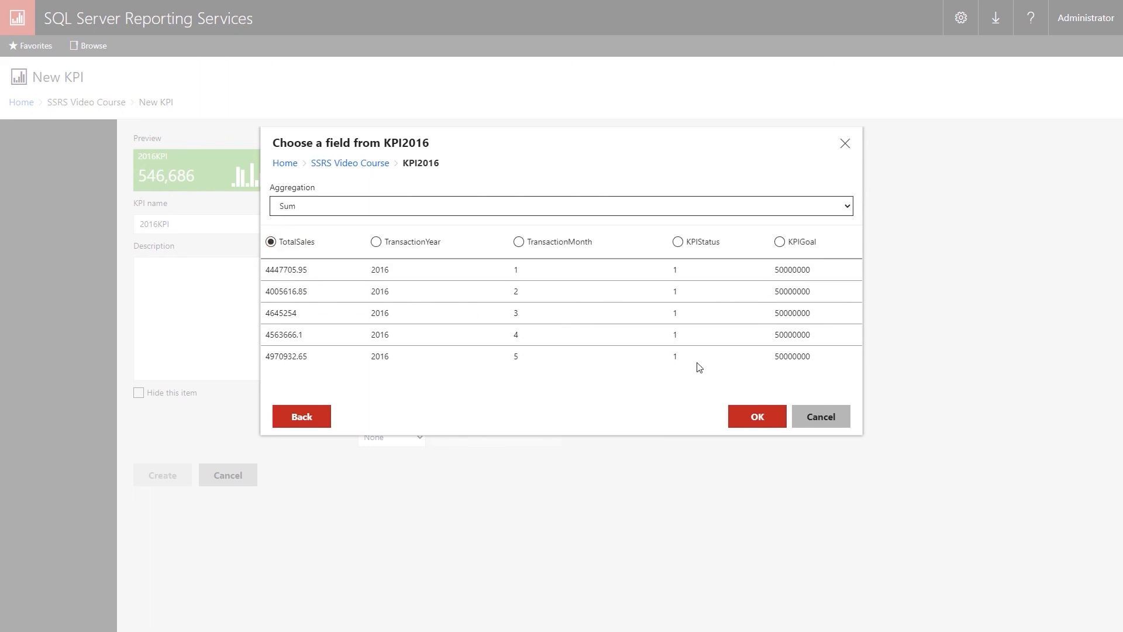
{"action": "left_click", "coordinate": [754, 428]}
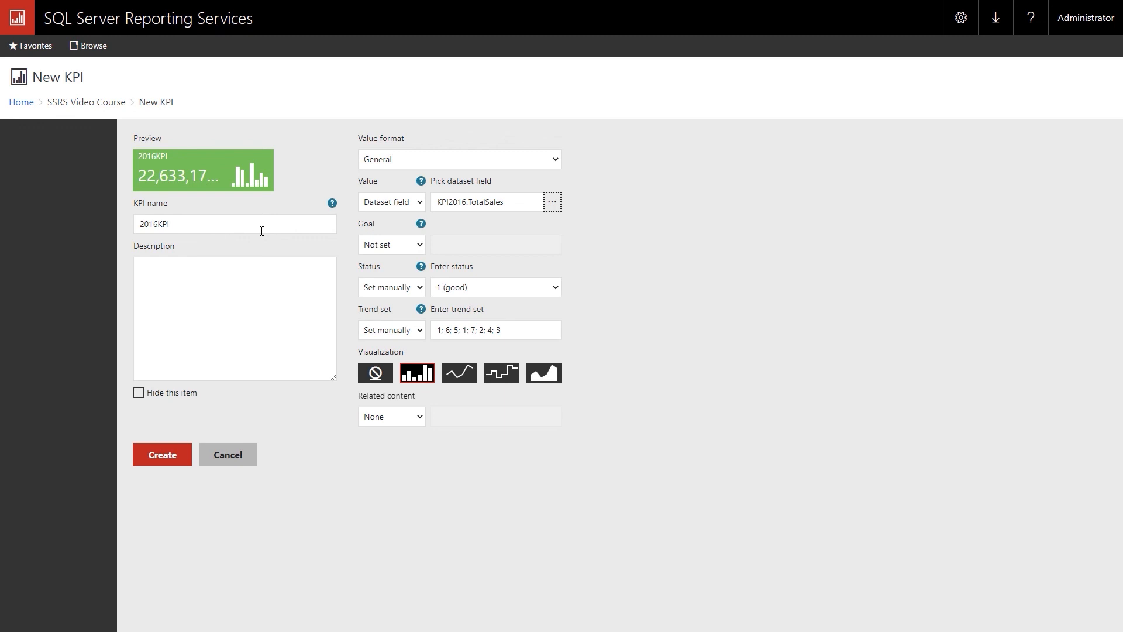
Step: Set the KPI's goal to the KPIGoal dataset field from KPI2016, keeping the First aggregation
{"action": "left_click", "coordinate": [422, 248]}
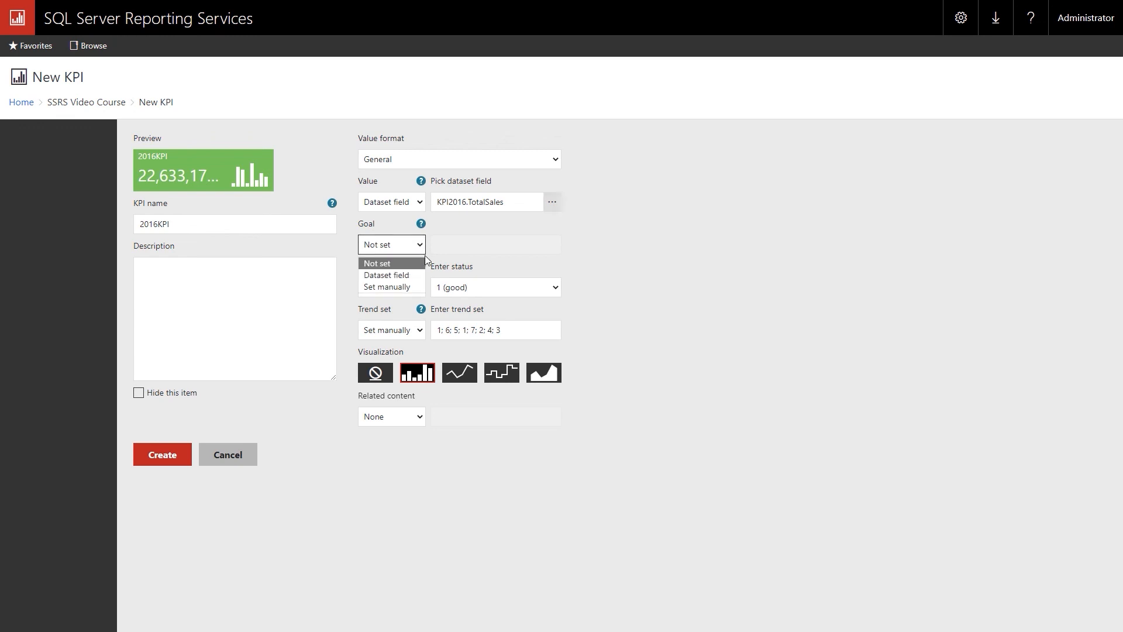
{"action": "left_click", "coordinate": [414, 275]}
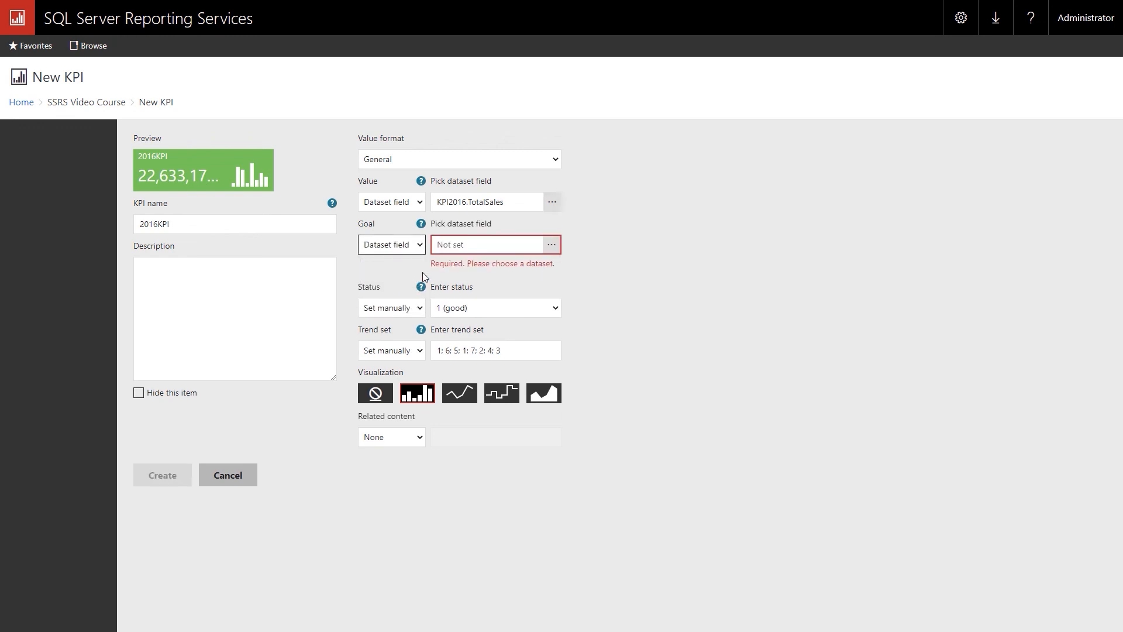
{"action": "left_click", "coordinate": [553, 246]}
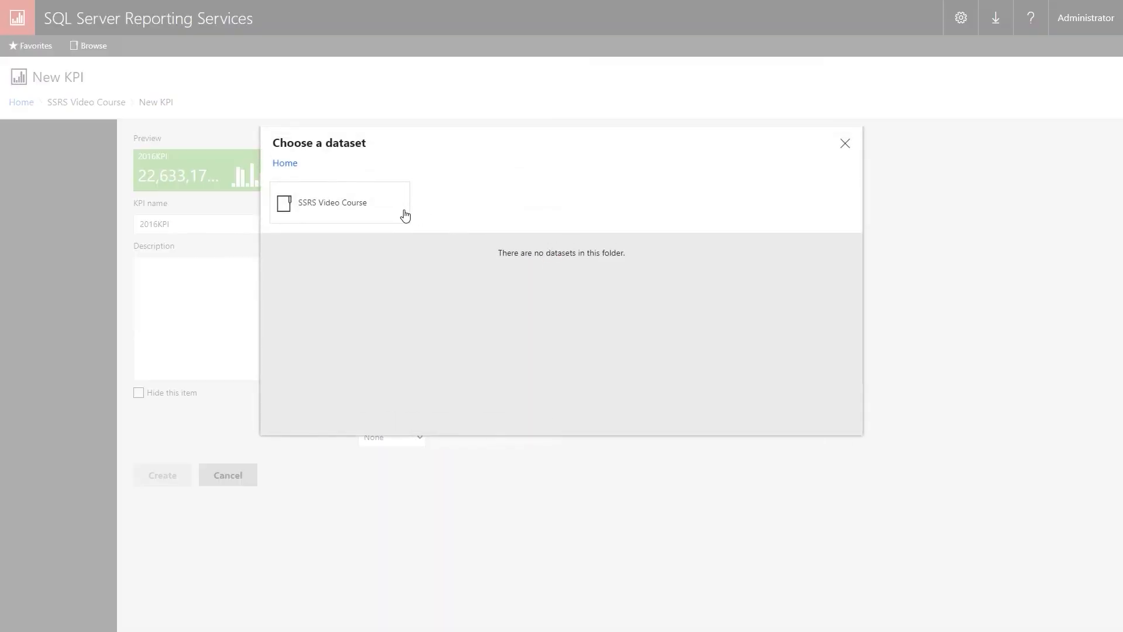
{"action": "left_click", "coordinate": [381, 209]}
{"action": "left_click", "coordinate": [362, 260]}
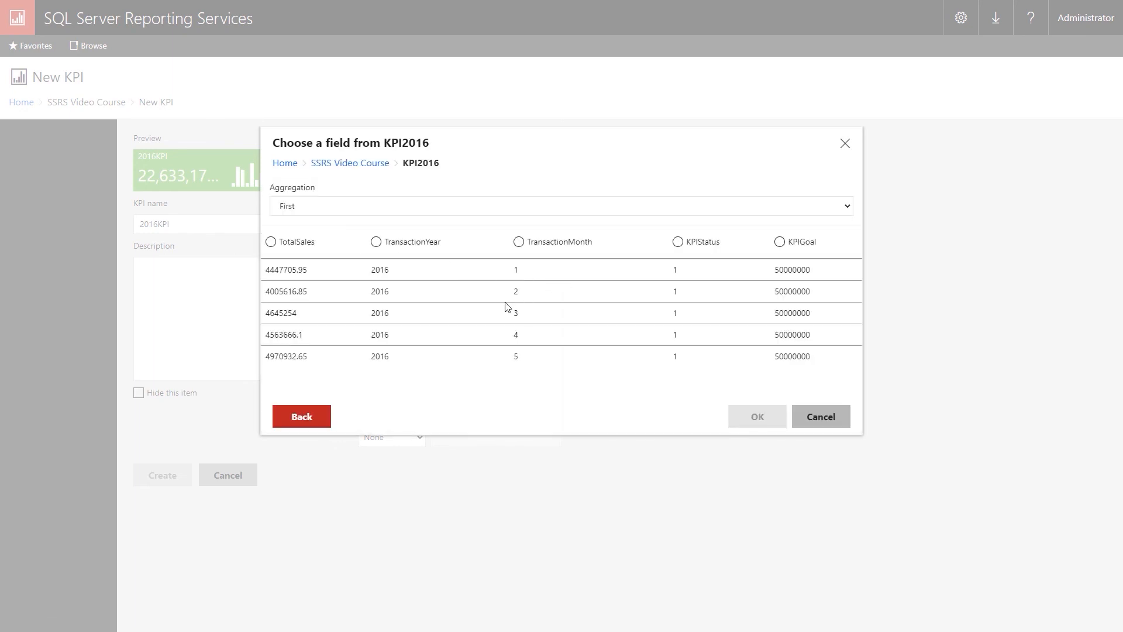
{"action": "left_click", "coordinate": [781, 249]}
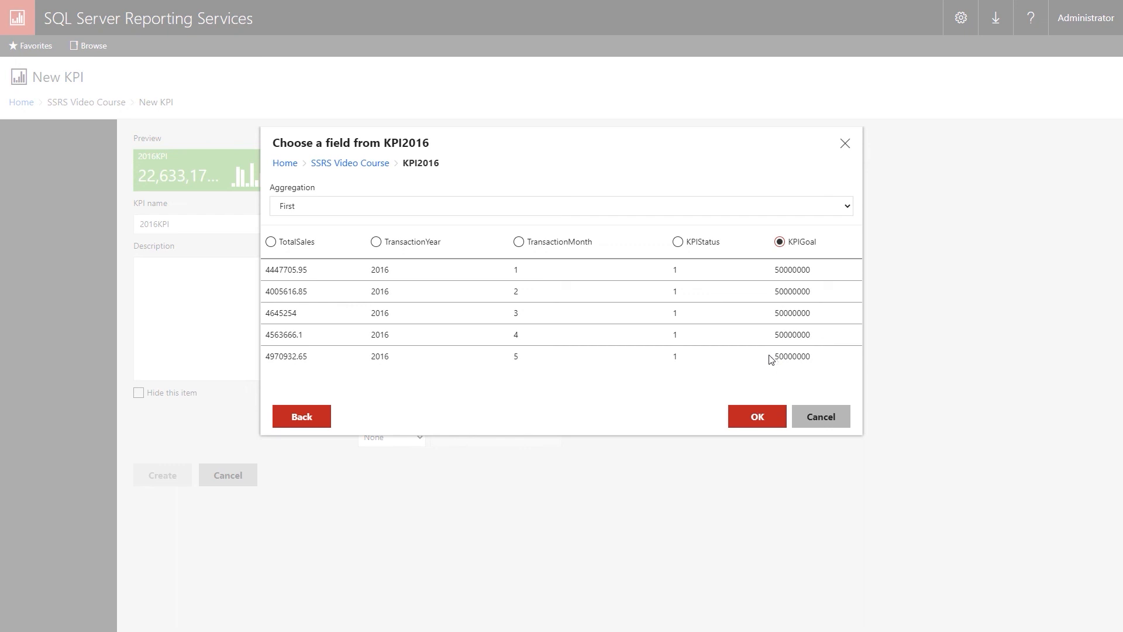
{"action": "left_click", "coordinate": [760, 424]}
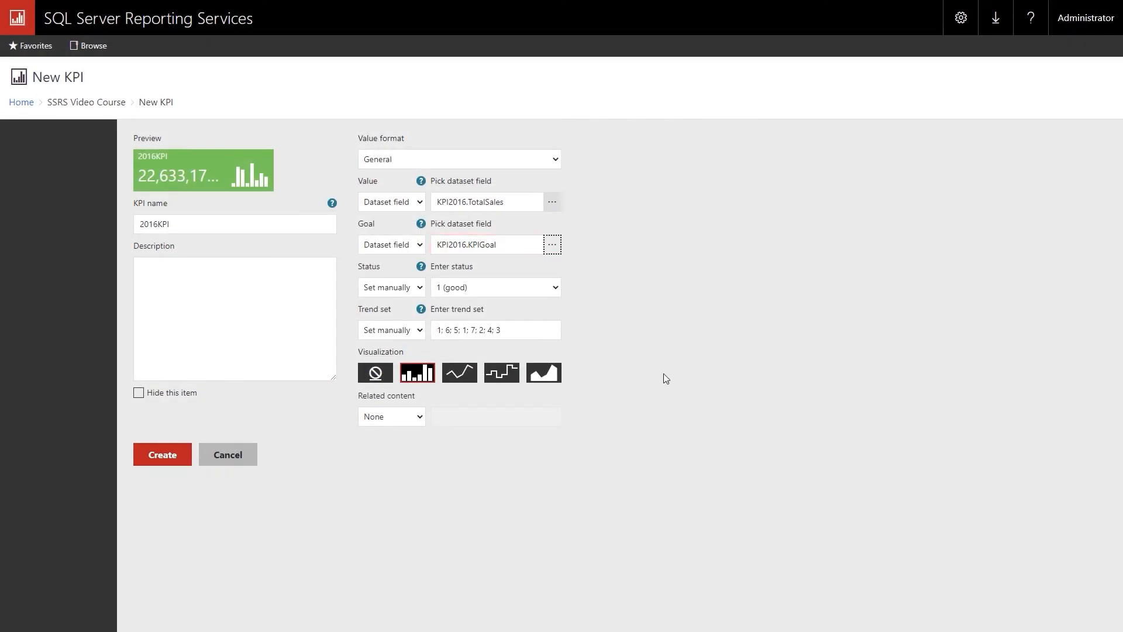
Step: Set the KPI's status to the KPIStatus dataset field from KPI2016, keeping the First aggregation
{"action": "left_click", "coordinate": [420, 290]}
{"action": "left_click", "coordinate": [410, 317]}
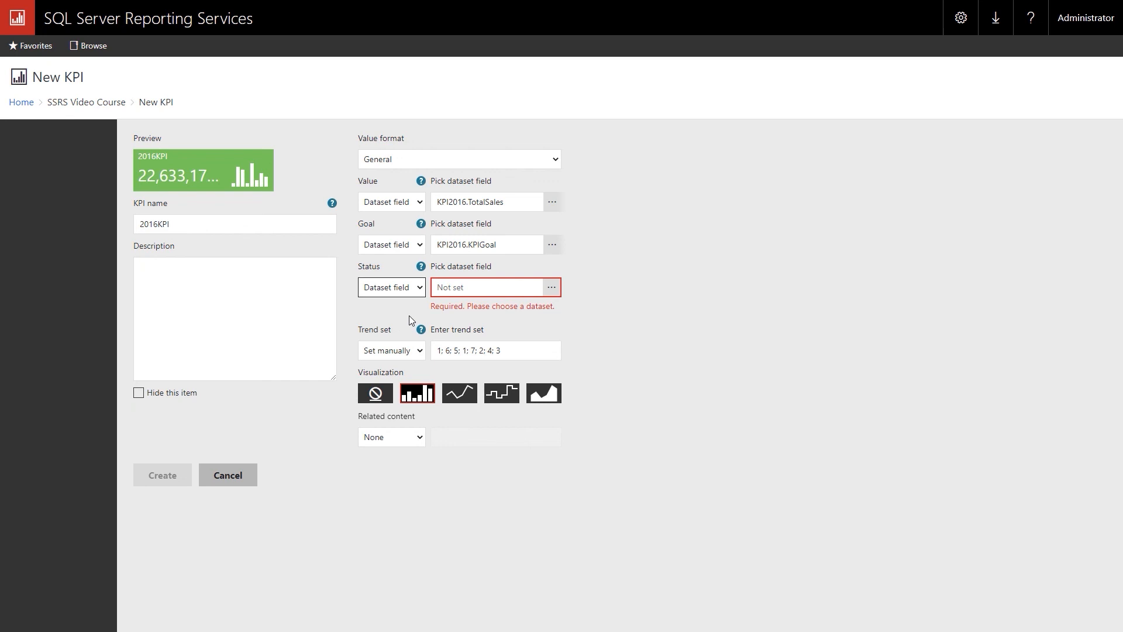
{"action": "left_click", "coordinate": [551, 286]}
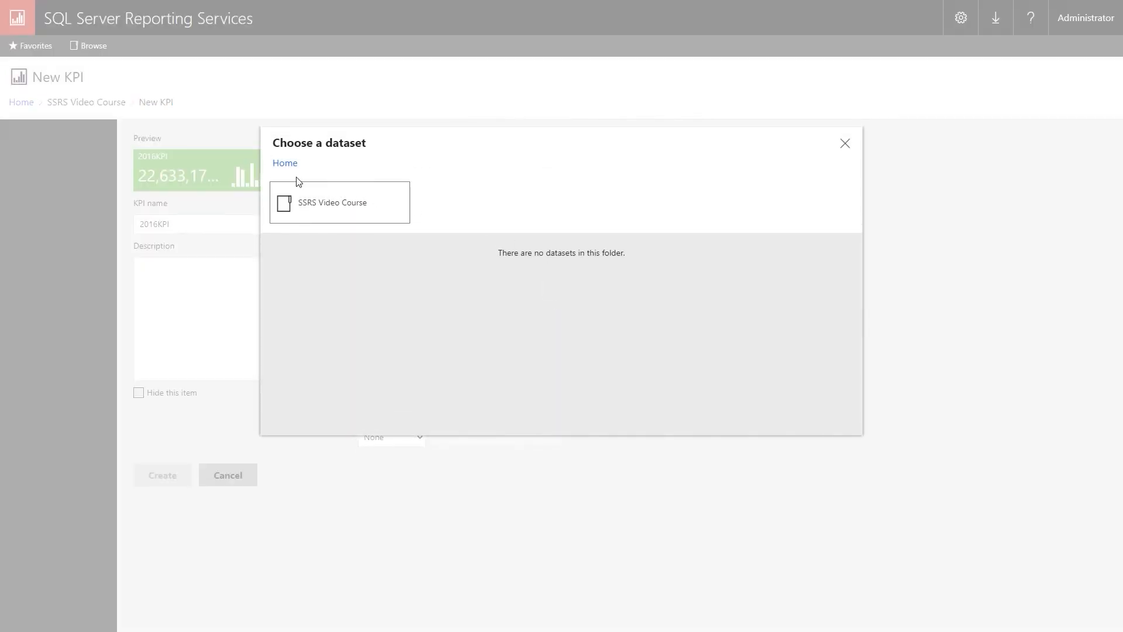
{"action": "left_click", "coordinate": [314, 206]}
{"action": "left_click", "coordinate": [323, 270]}
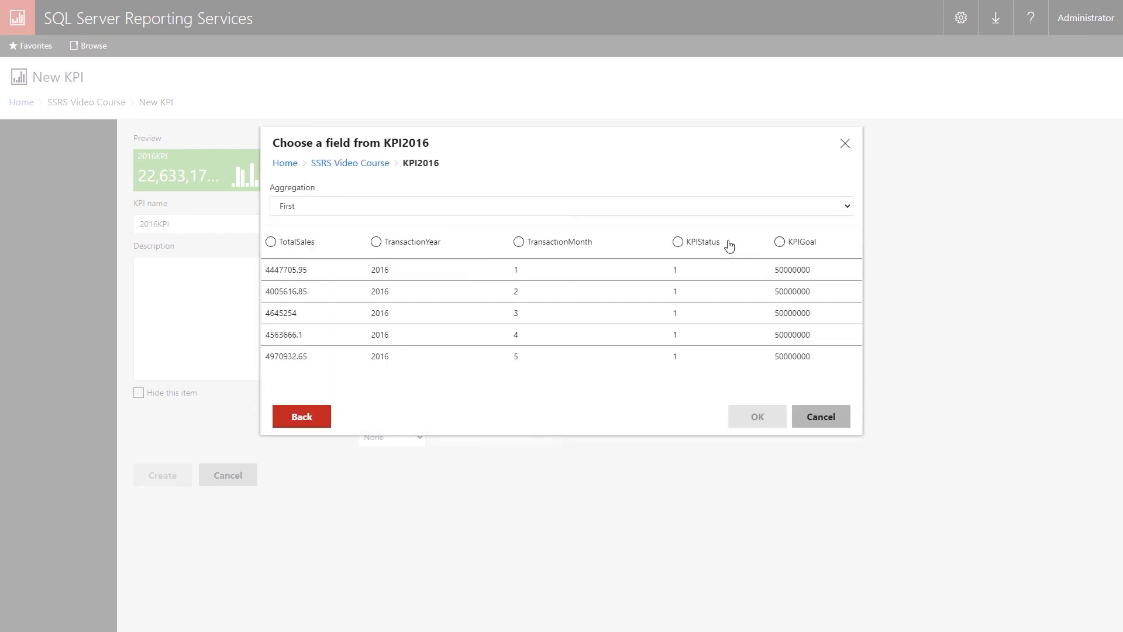
{"action": "left_click", "coordinate": [677, 243]}
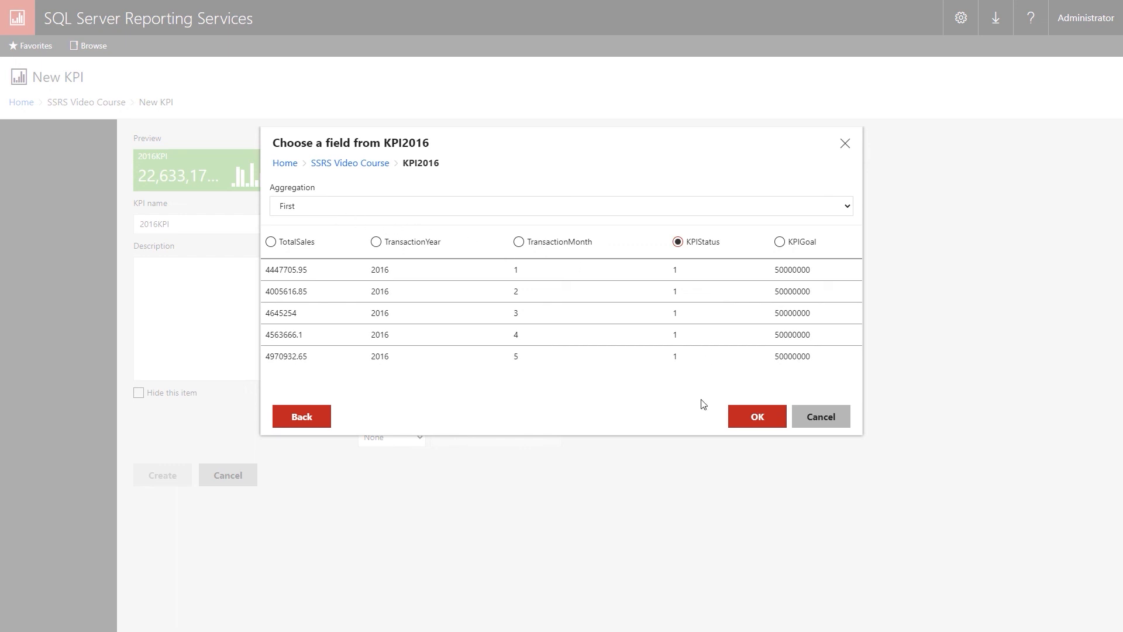
{"action": "left_click", "coordinate": [754, 421]}
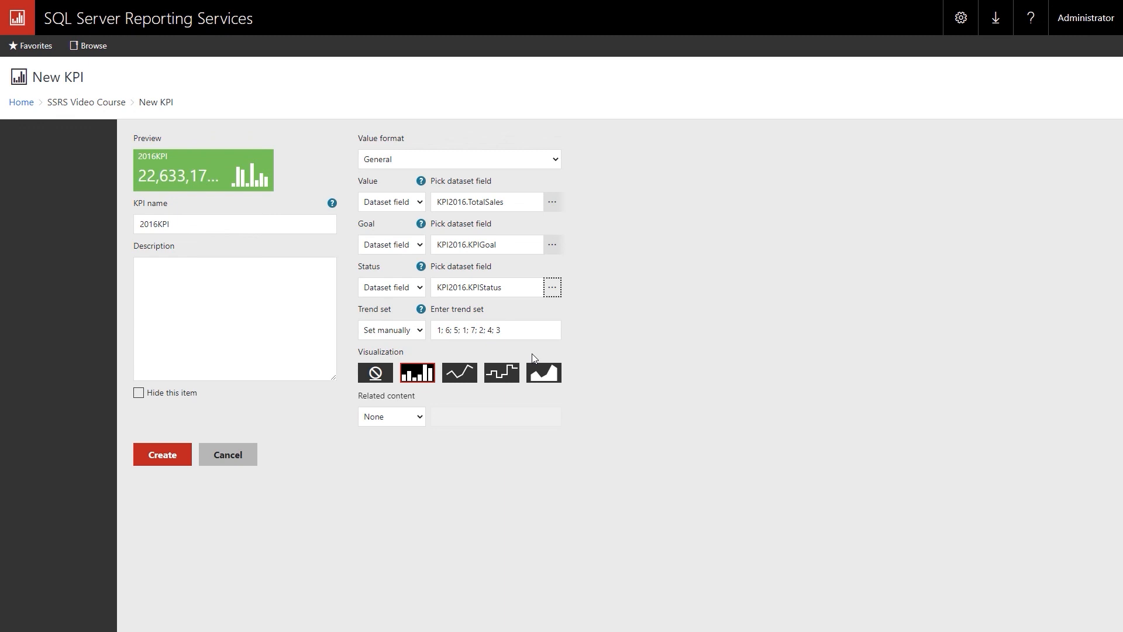
Step: Set the KPI's trend set to the TotalSales dataset trend from KPI2016 in the SSRS Video Course folder
{"action": "left_click", "coordinate": [418, 333]}
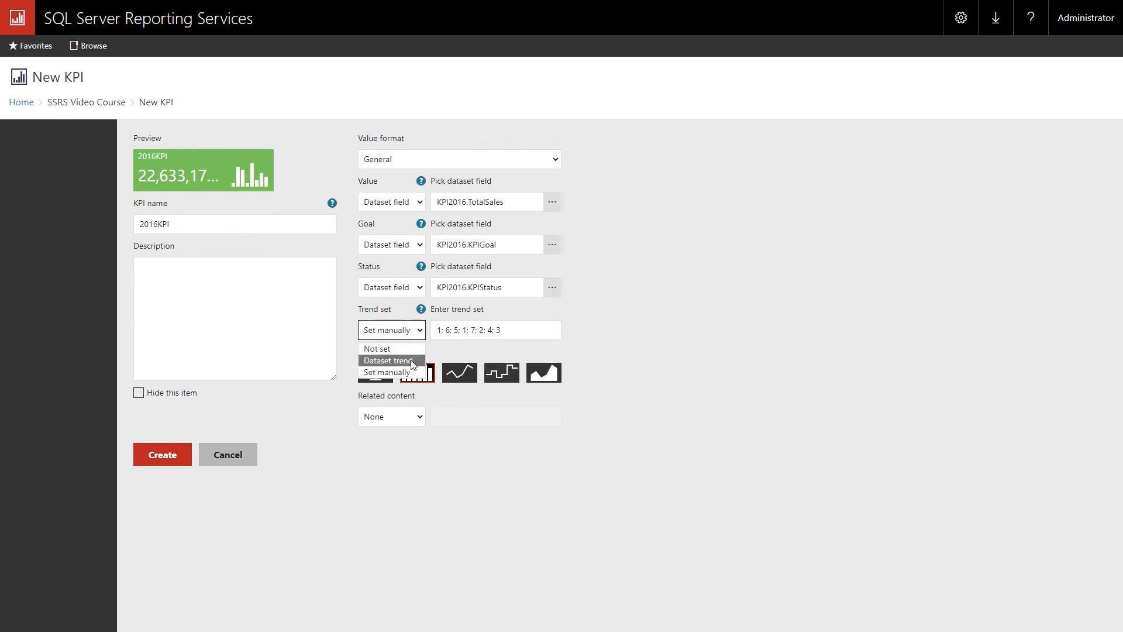
{"action": "left_click", "coordinate": [413, 361]}
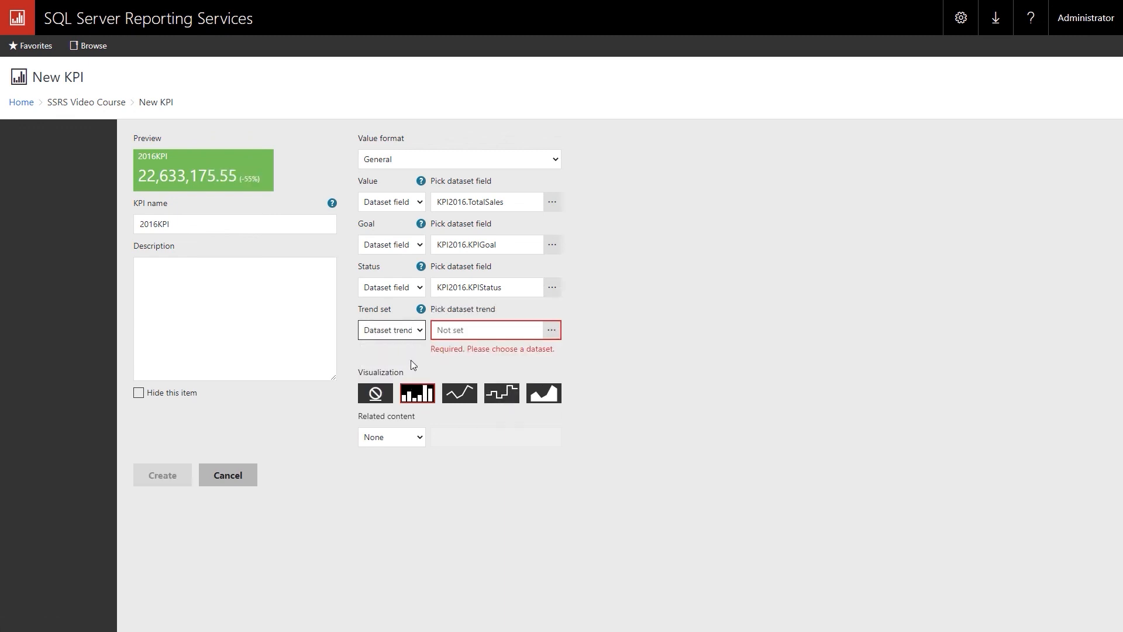
{"action": "left_click", "coordinate": [553, 331]}
{"action": "left_click", "coordinate": [298, 208]}
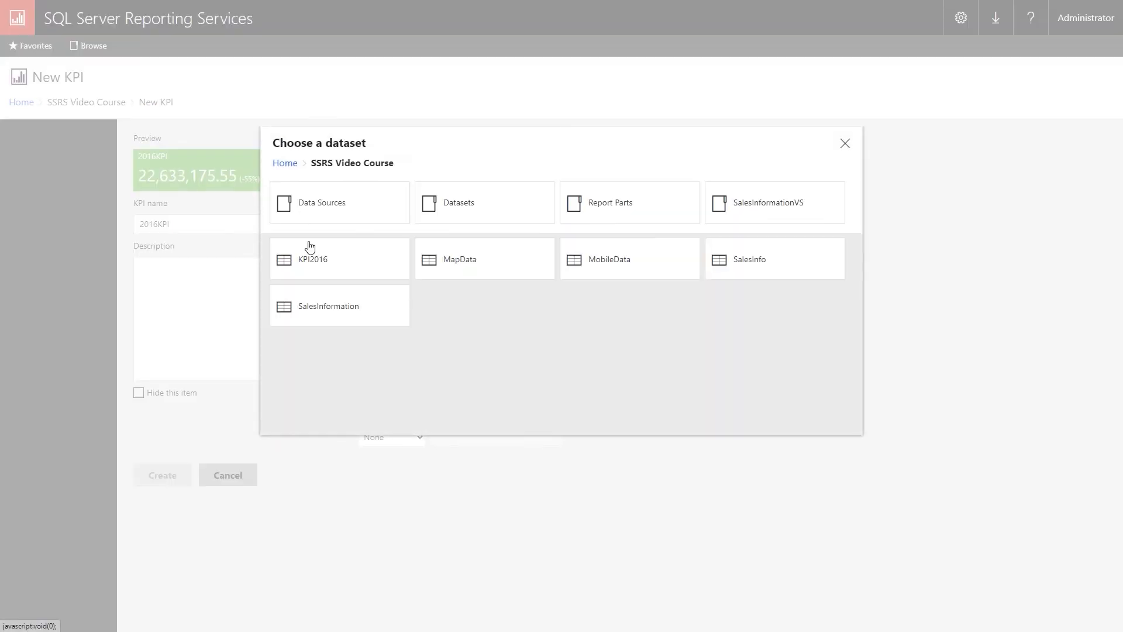
{"action": "left_click", "coordinate": [312, 260]}
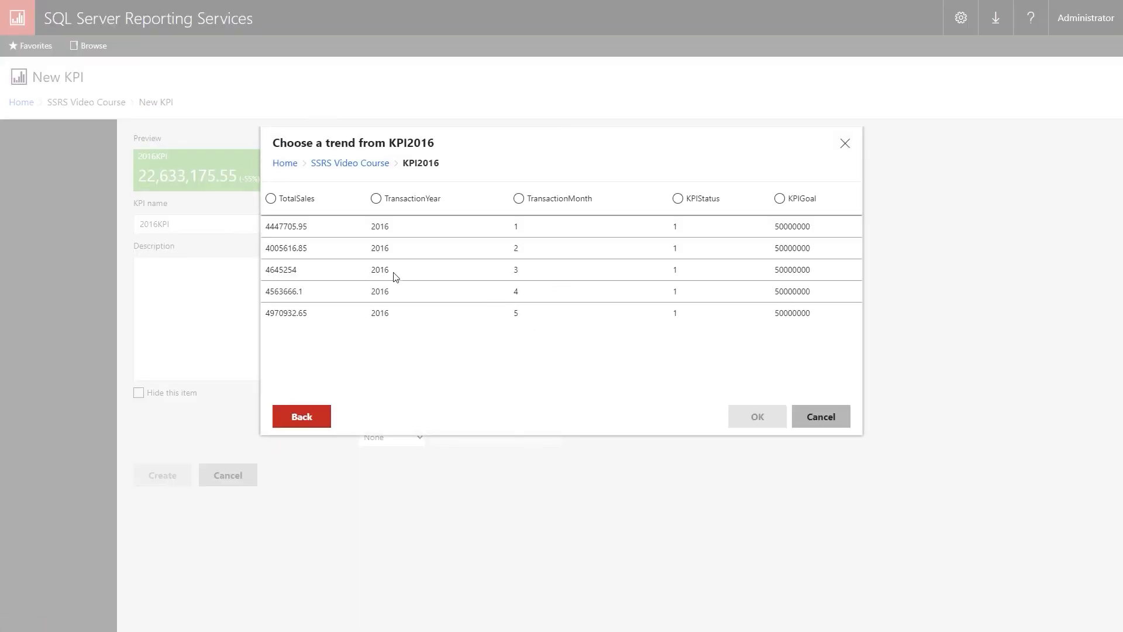
{"action": "left_click", "coordinate": [271, 199]}
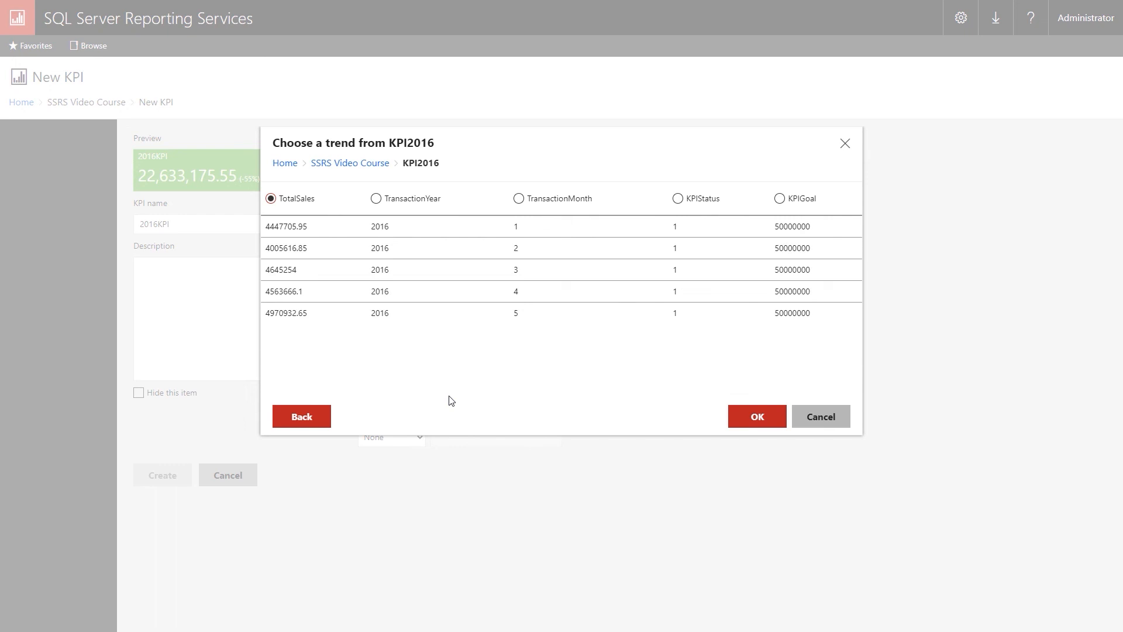
{"action": "left_click", "coordinate": [757, 429]}
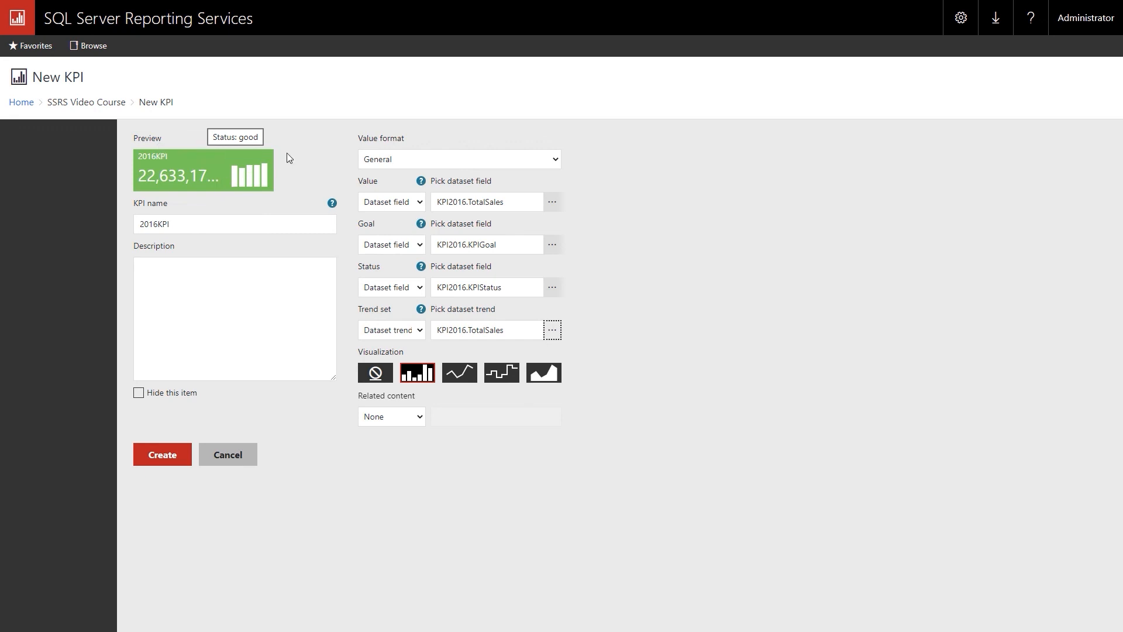
Step: Create the KPI with the Abbreviated value format and the All Sales Report mobile report as its related content
{"action": "left_click", "coordinate": [556, 160]}
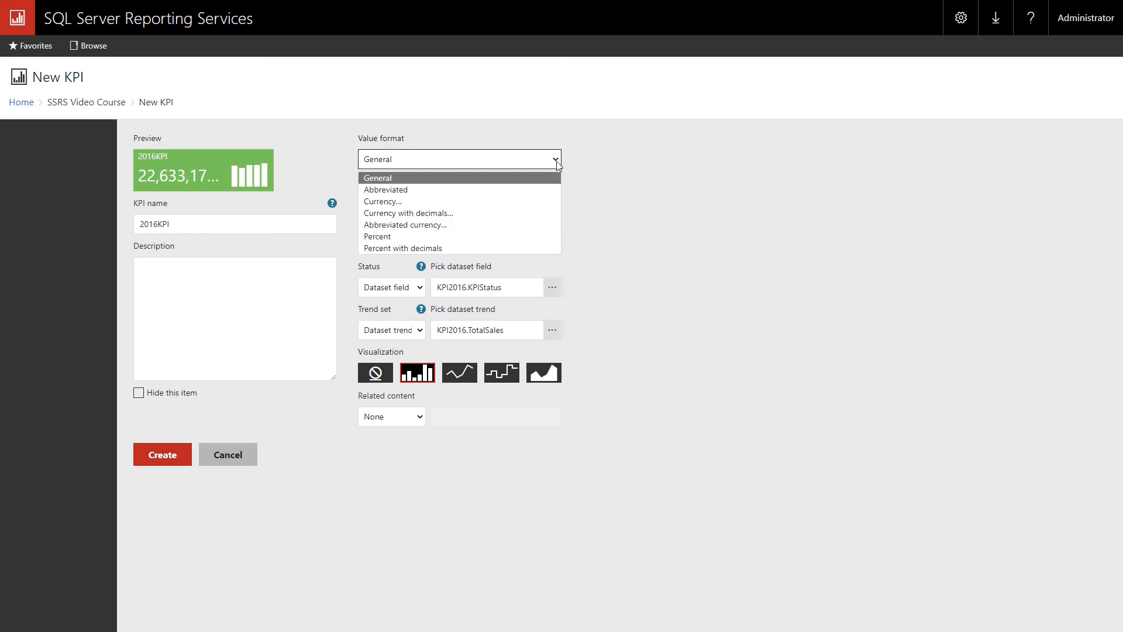
{"action": "left_click", "coordinate": [403, 191]}
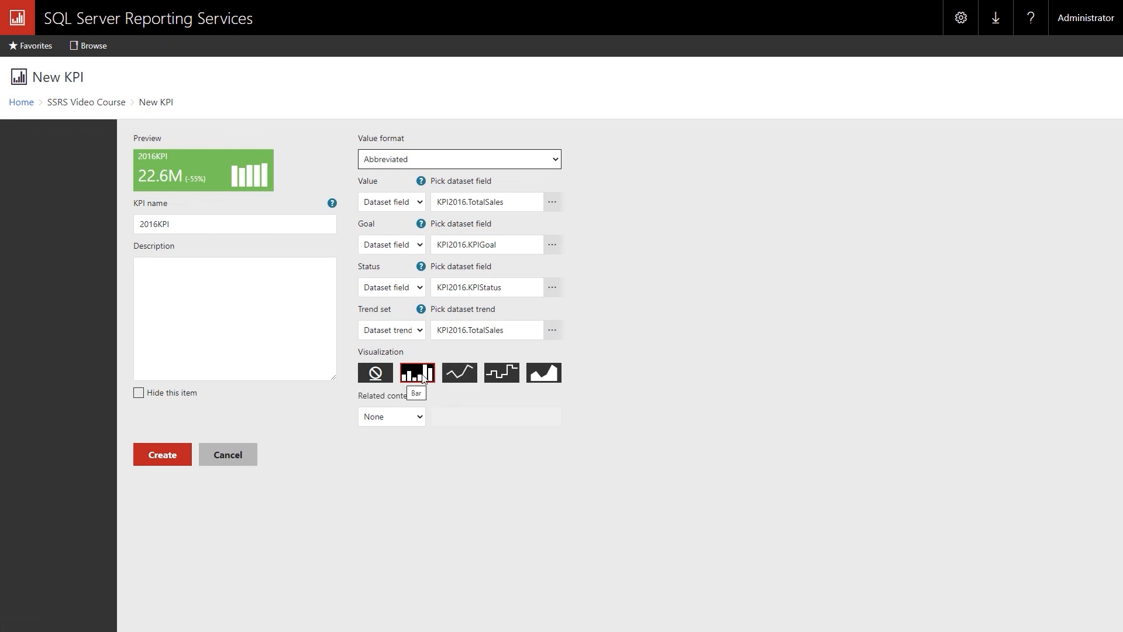
{"action": "left_click", "coordinate": [420, 417]}
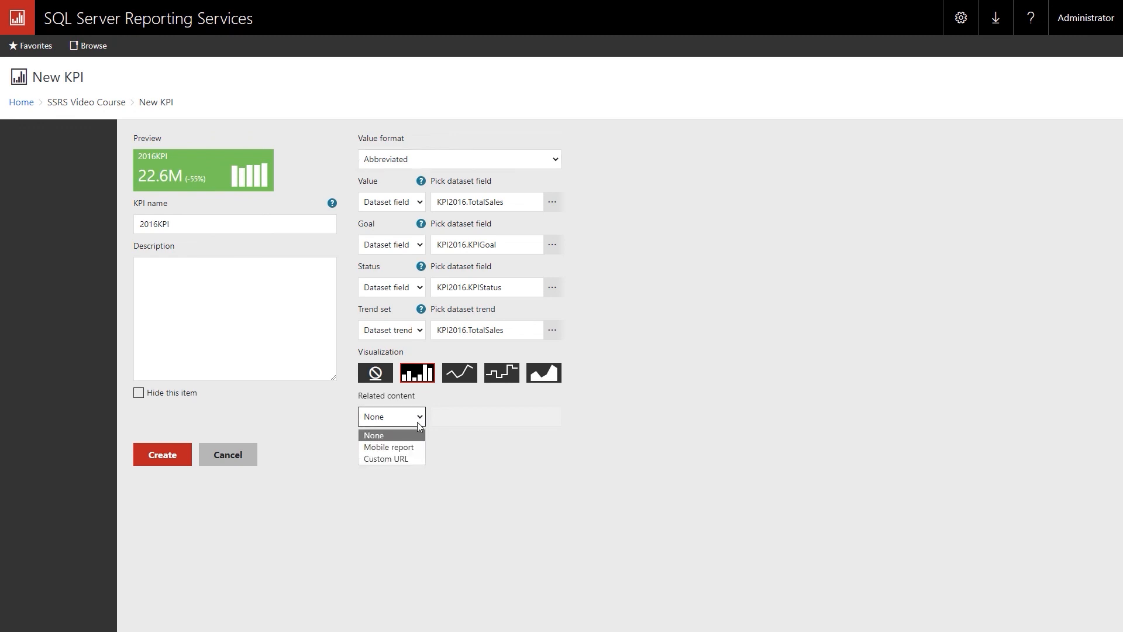
{"action": "left_click", "coordinate": [401, 448]}
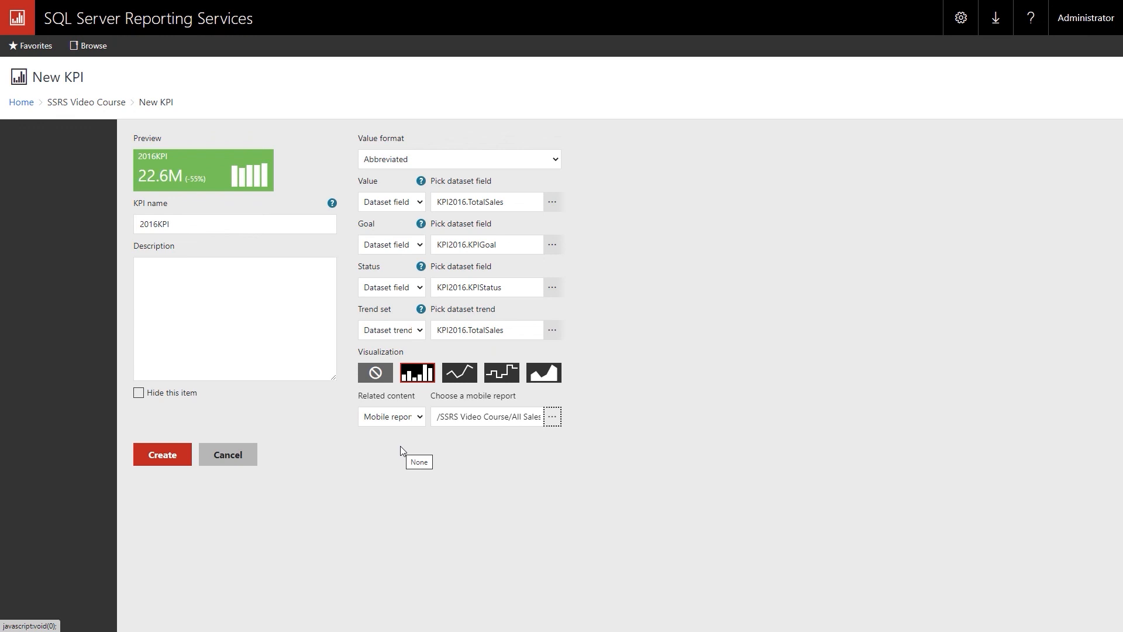
{"action": "left_click", "coordinate": [151, 462]}
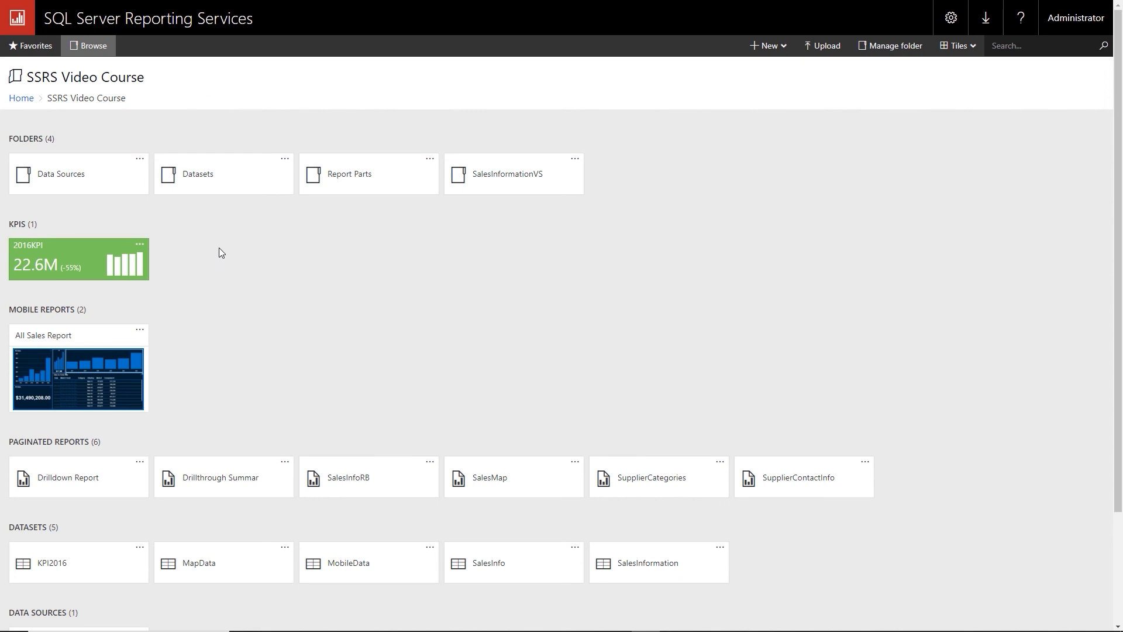
Step: View the 2016KPI details and its related All Sales Report, and return to the SSRS Video Course folder
{"action": "left_click", "coordinate": [98, 270]}
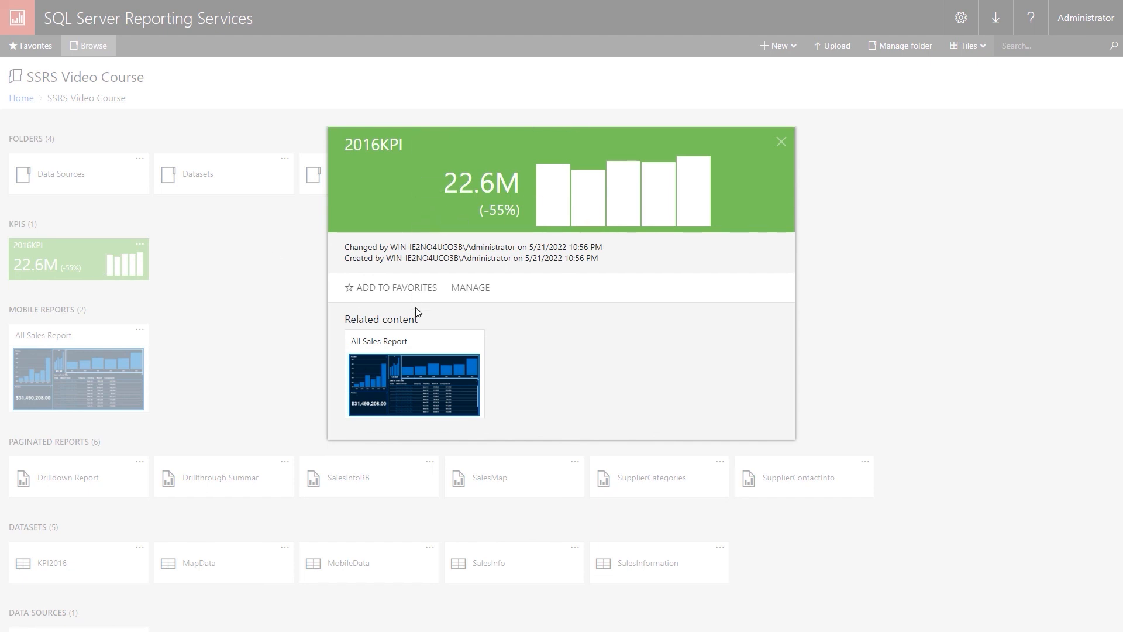
{"action": "left_click", "coordinate": [391, 375]}
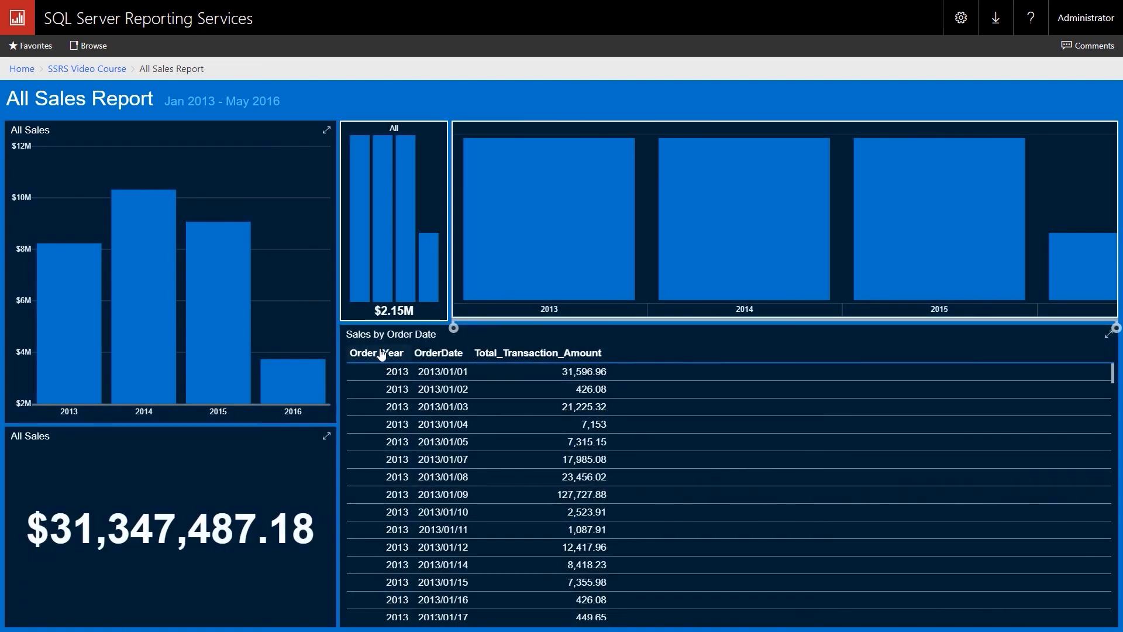
{"action": "left_click", "coordinate": [112, 71]}
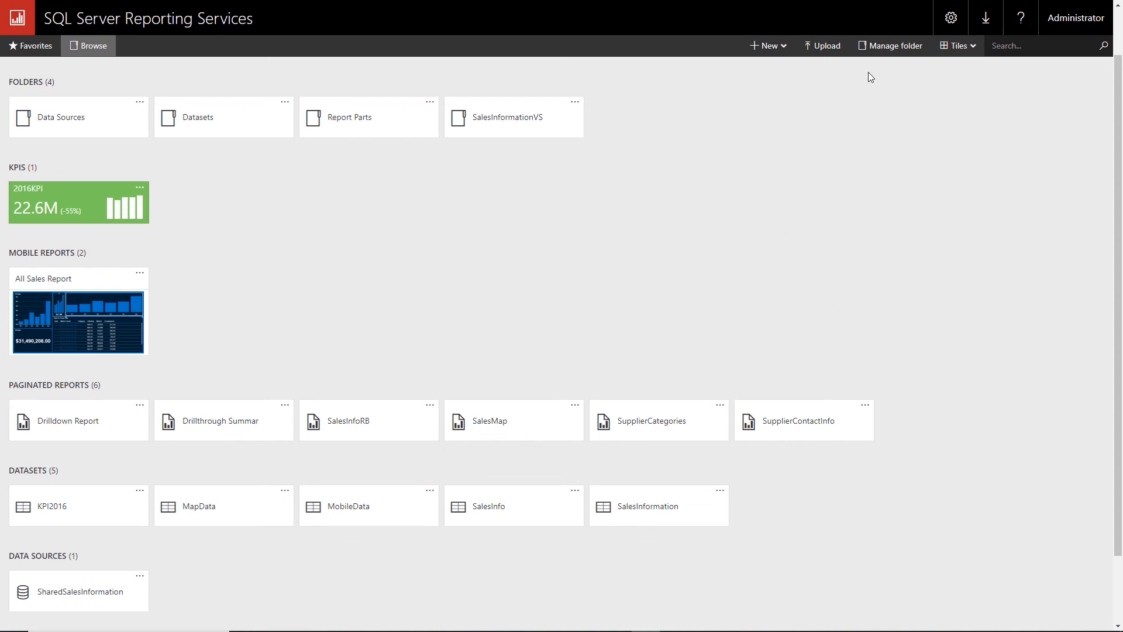
Step: View the Power BI connection page in the personal settings and go back to the portal's Home folder
{"action": "left_click", "coordinate": [950, 23]}
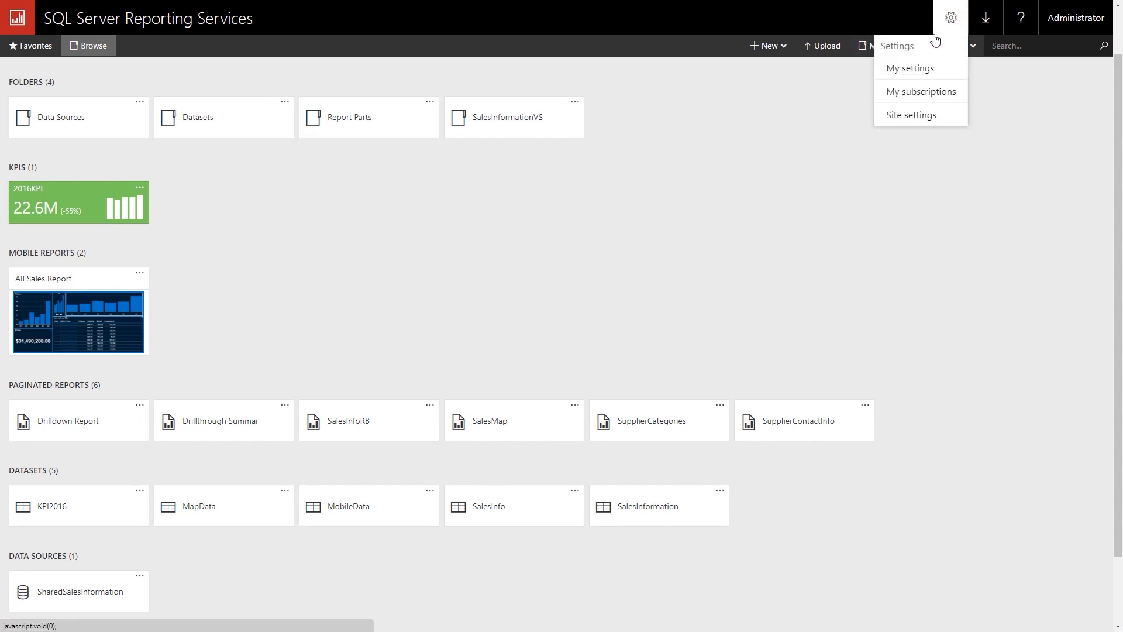
{"action": "left_click", "coordinate": [911, 69]}
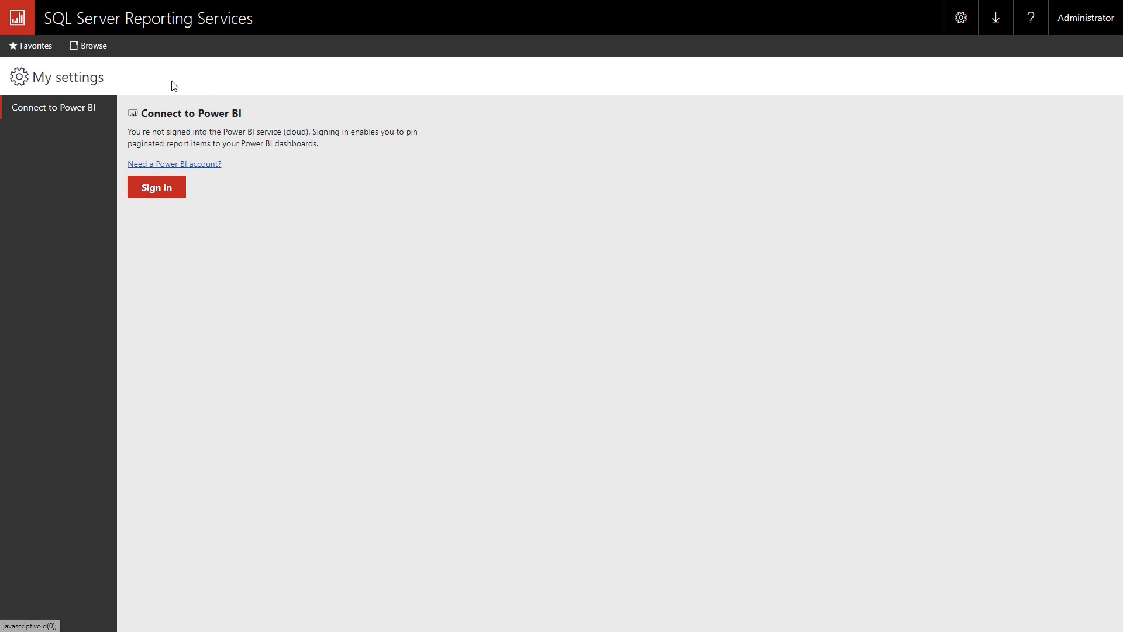
{"action": "left_click", "coordinate": [81, 30]}
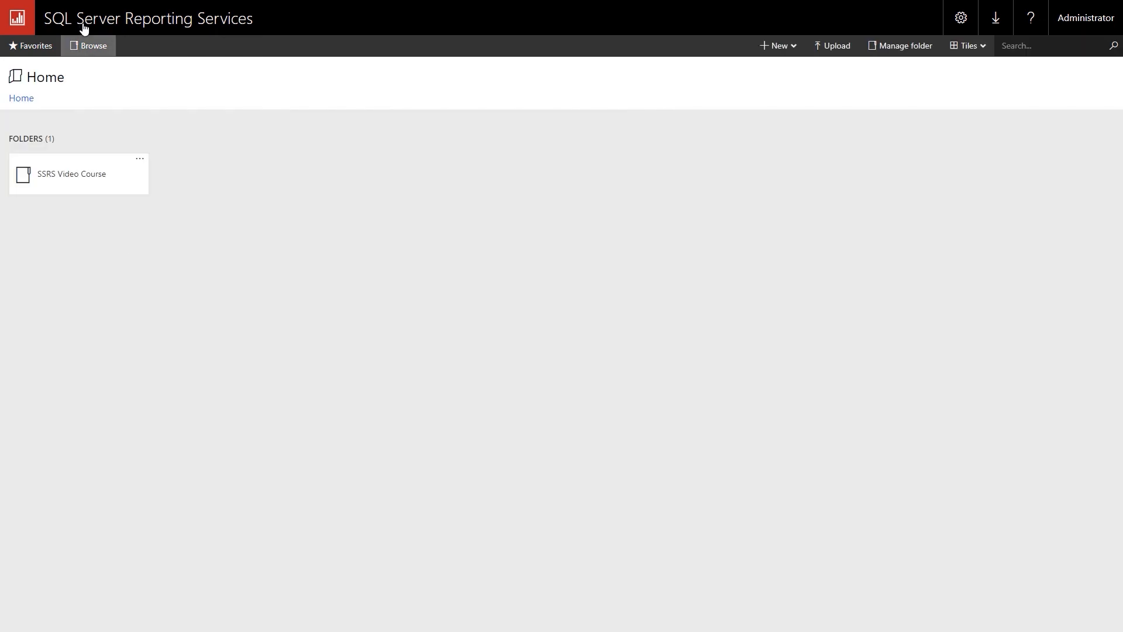